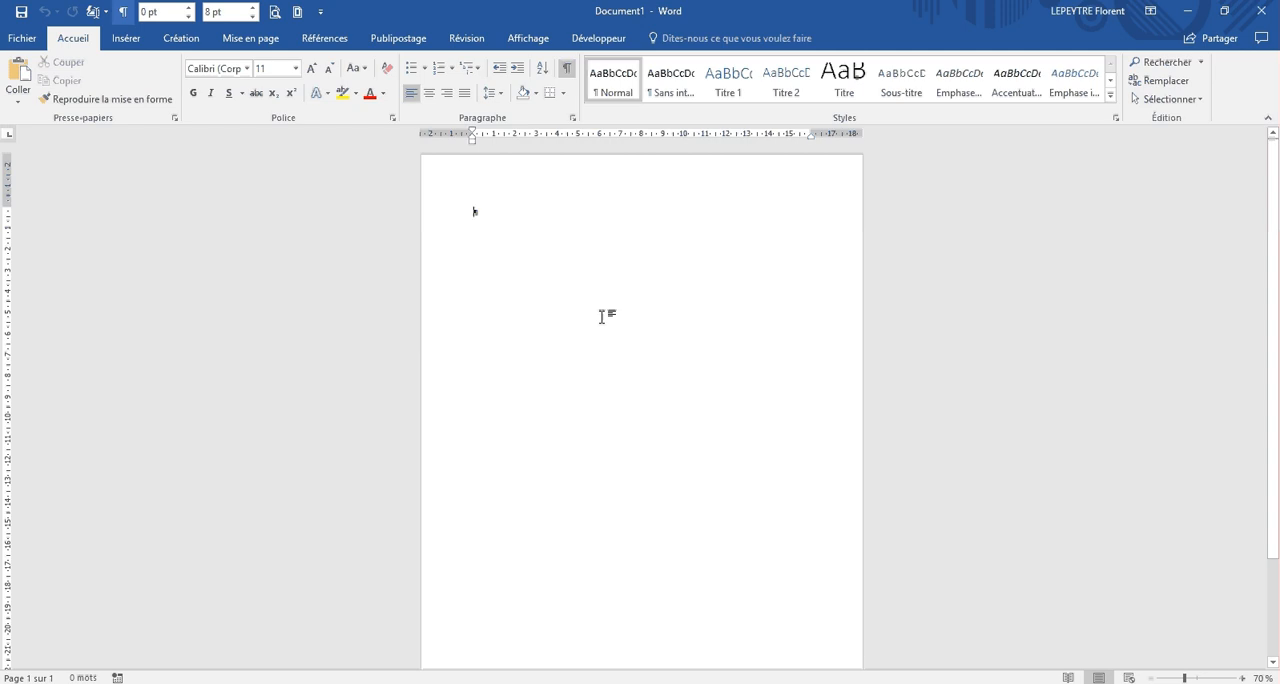
# Step: Switch to the Wikipedia article "Source" in Chrome and copy the selected article text starting at "Sémantique et étymologie"
pyautogui.hotkey('alt', 'Tab')
pyautogui.hotkey('alt', 'Tab')
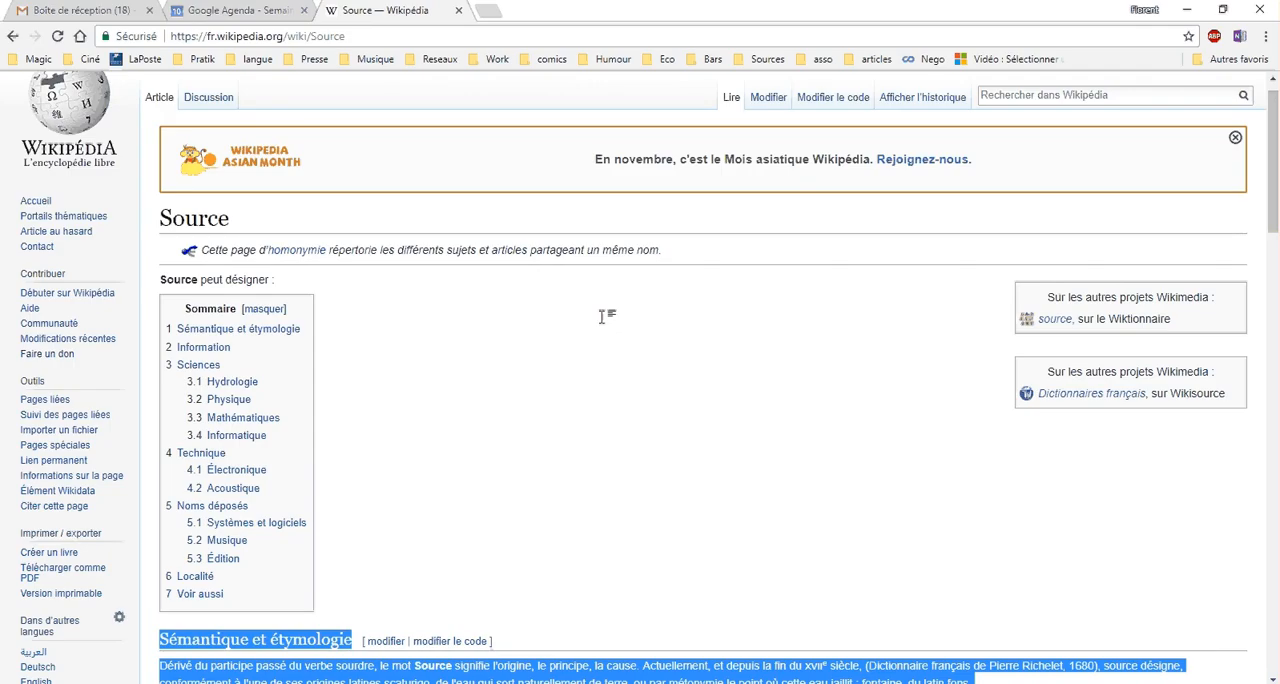
pyautogui.scroll(-5, 517, 372)
pyautogui.scroll(4, 517, 370)
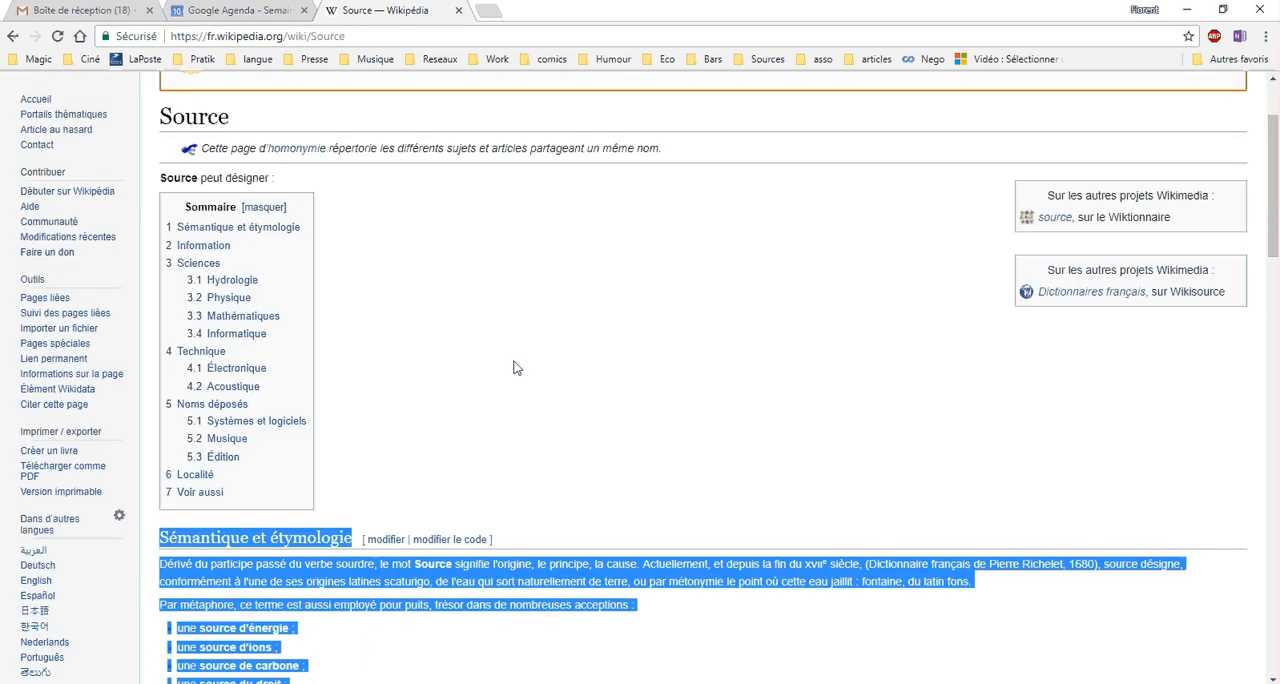
pyautogui.scroll(2, 517, 368)
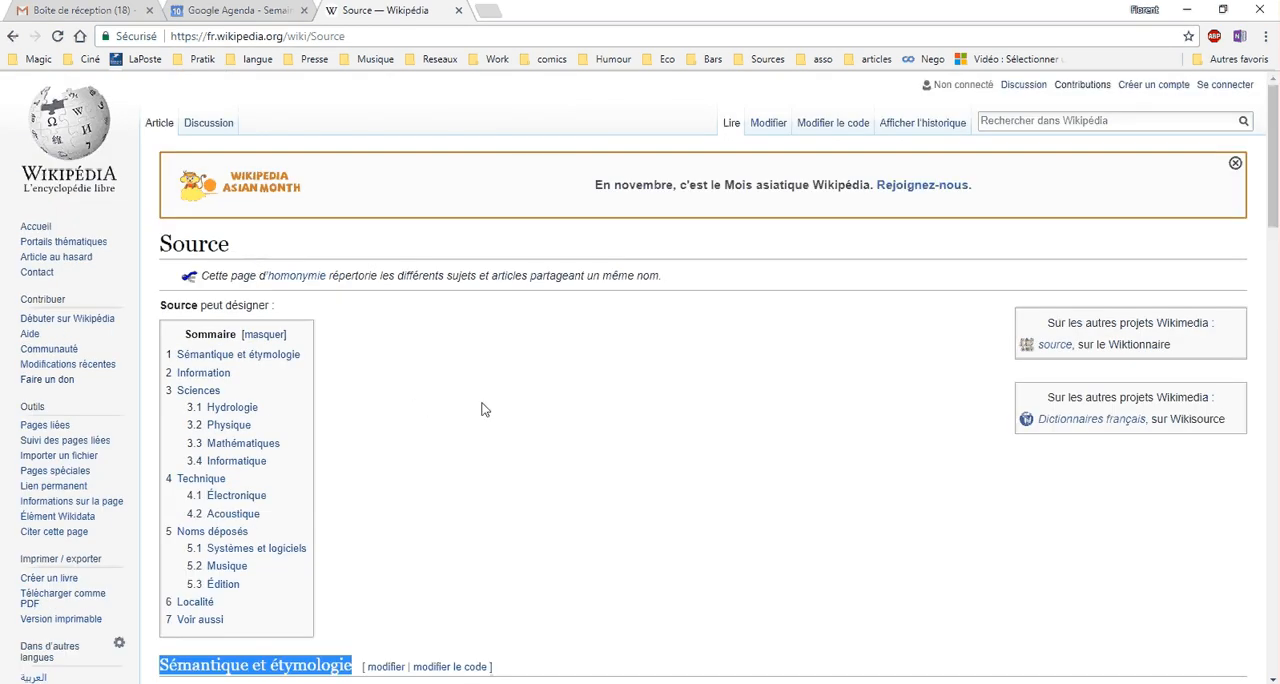
pyautogui.scroll(-3, 482, 403)
pyautogui.scroll(-2, 482, 408)
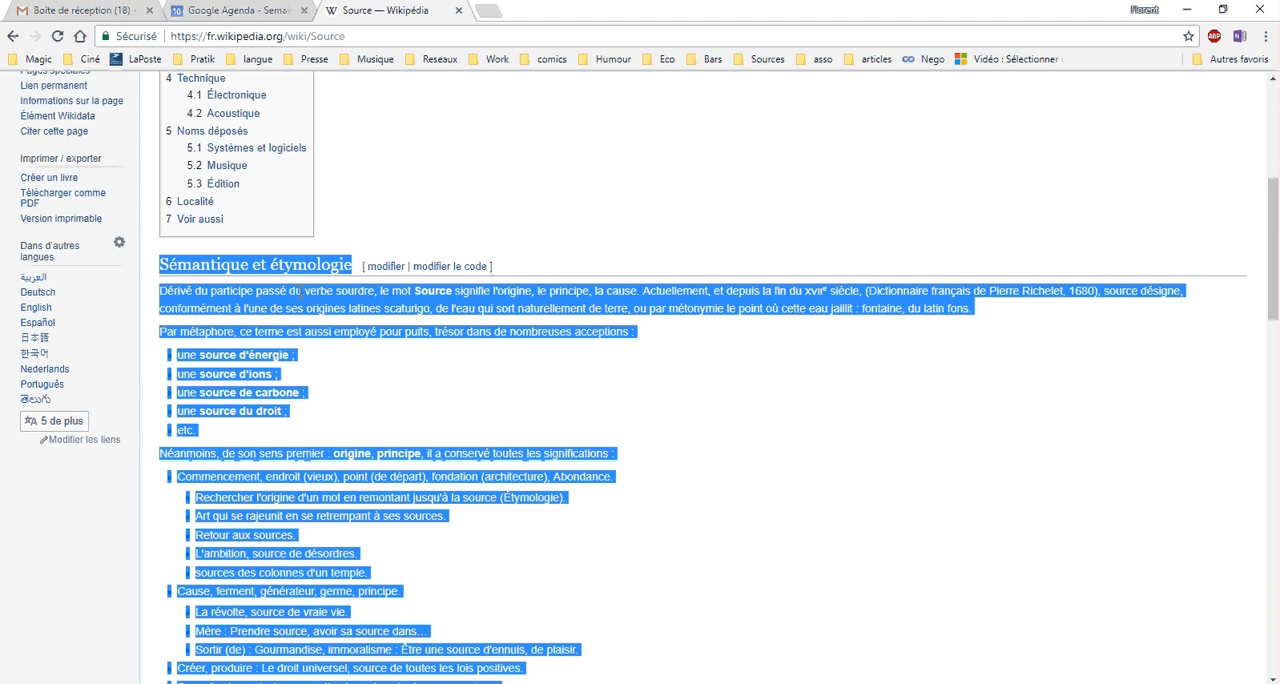
pyautogui.rightClick(300, 291)
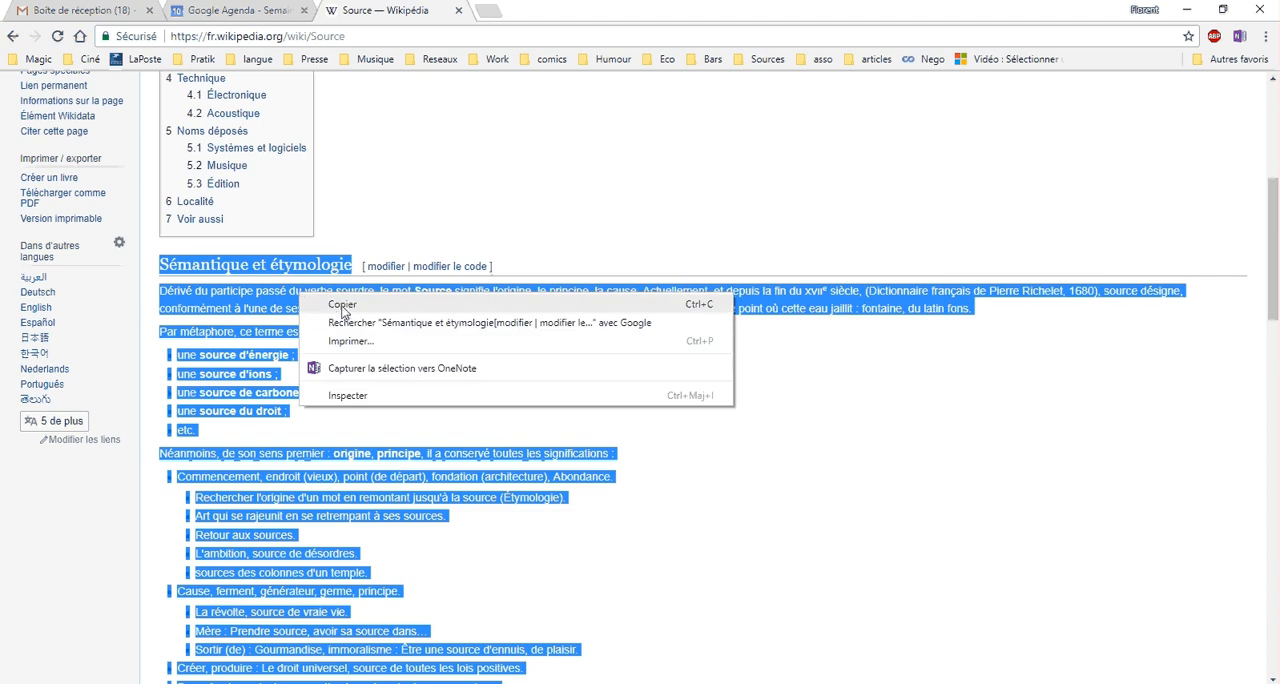
pyautogui.click(343, 310)
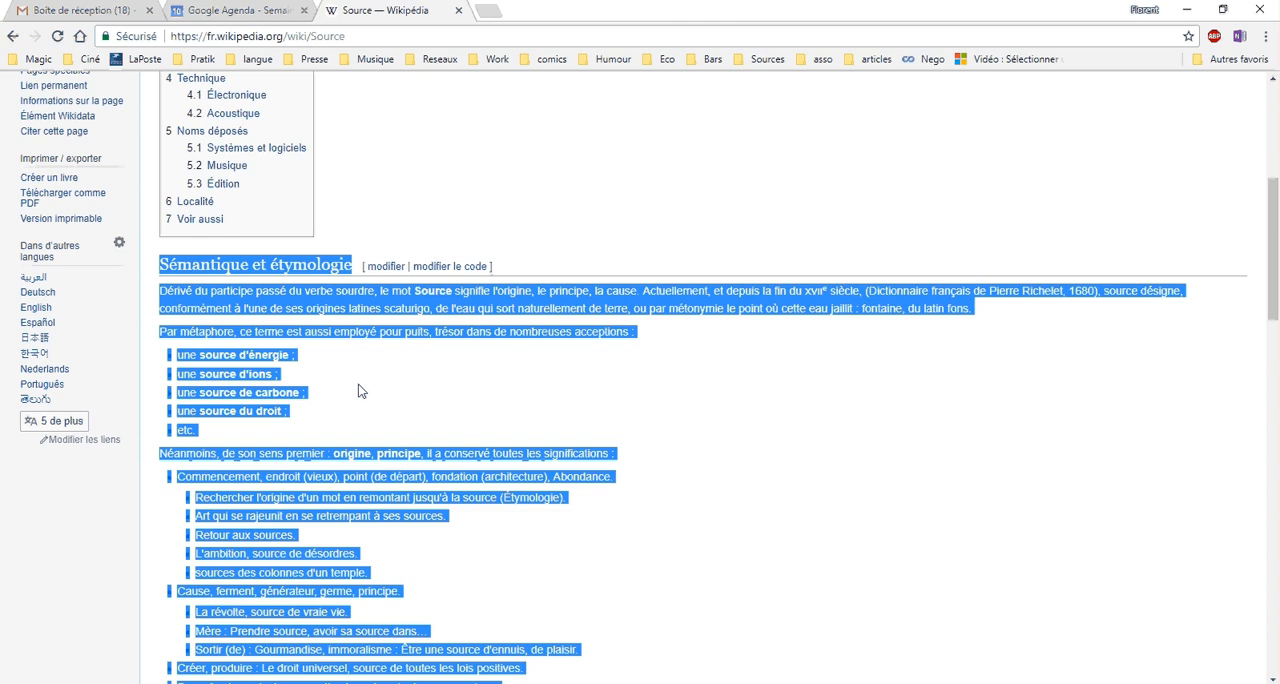
# Step: Switch to the blank Word document and paste the copied article, keeping text only
pyautogui.hotkey('alt', 'Tab')
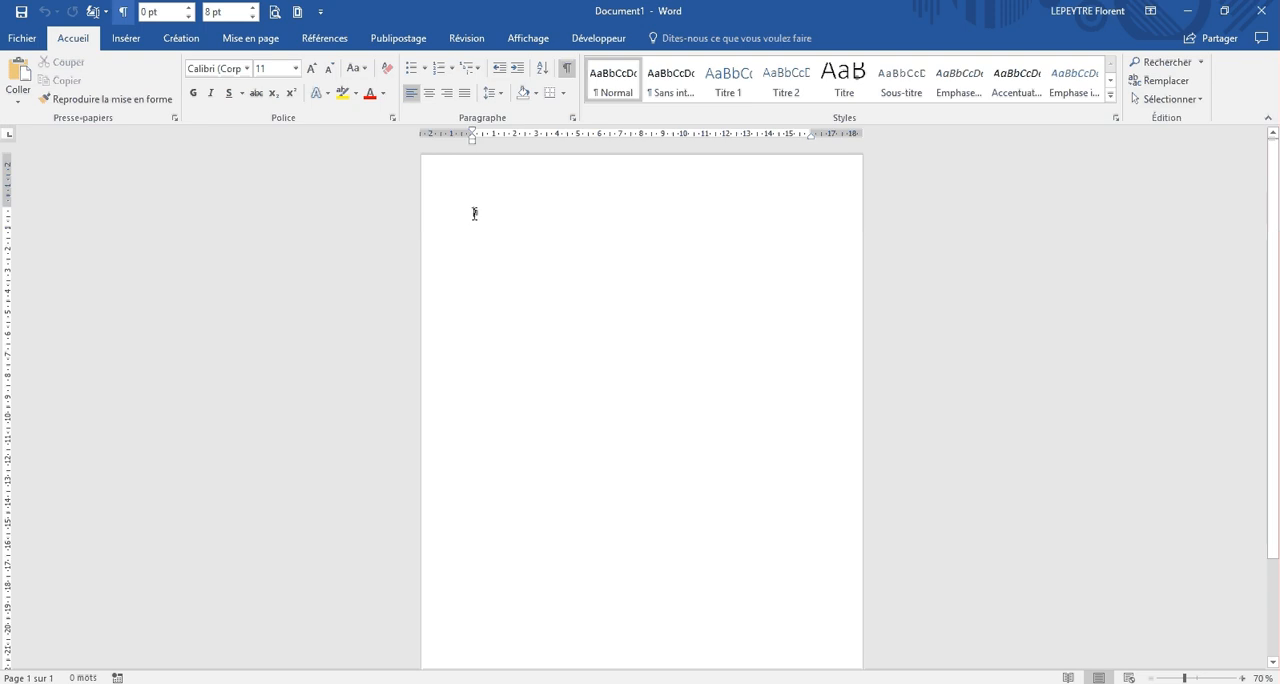
pyautogui.hotkey('ctrl', 'v')
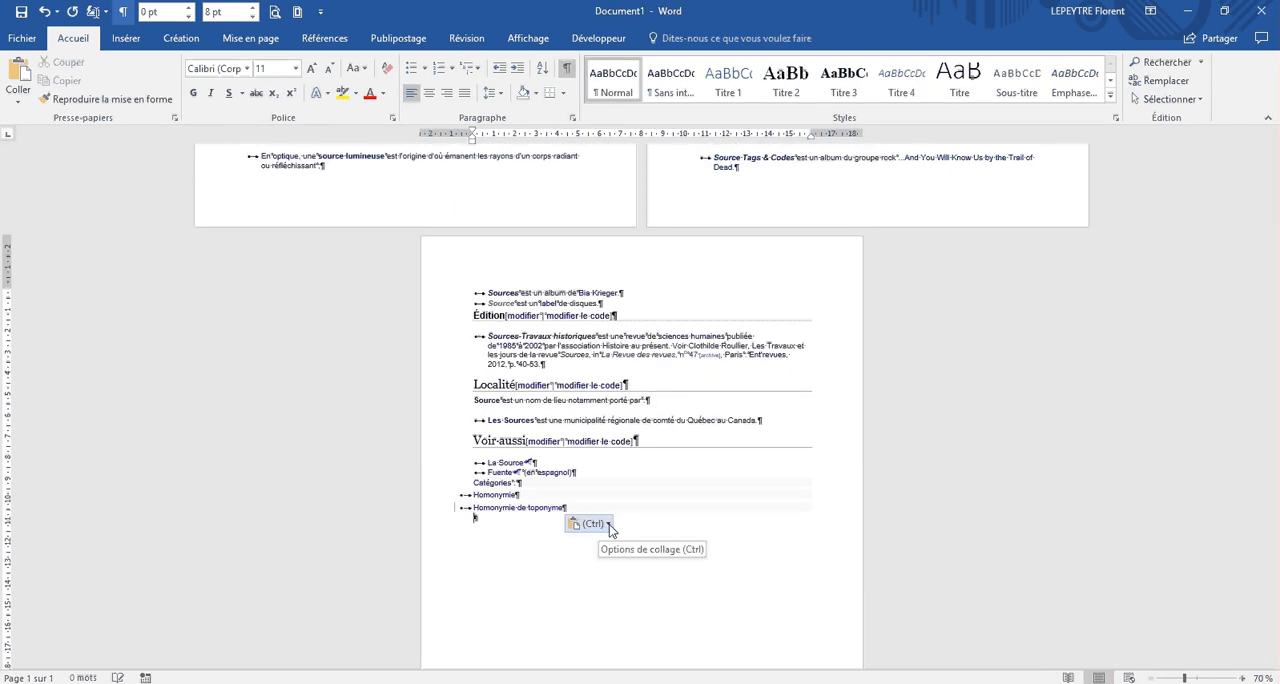
pyautogui.click(608, 524)
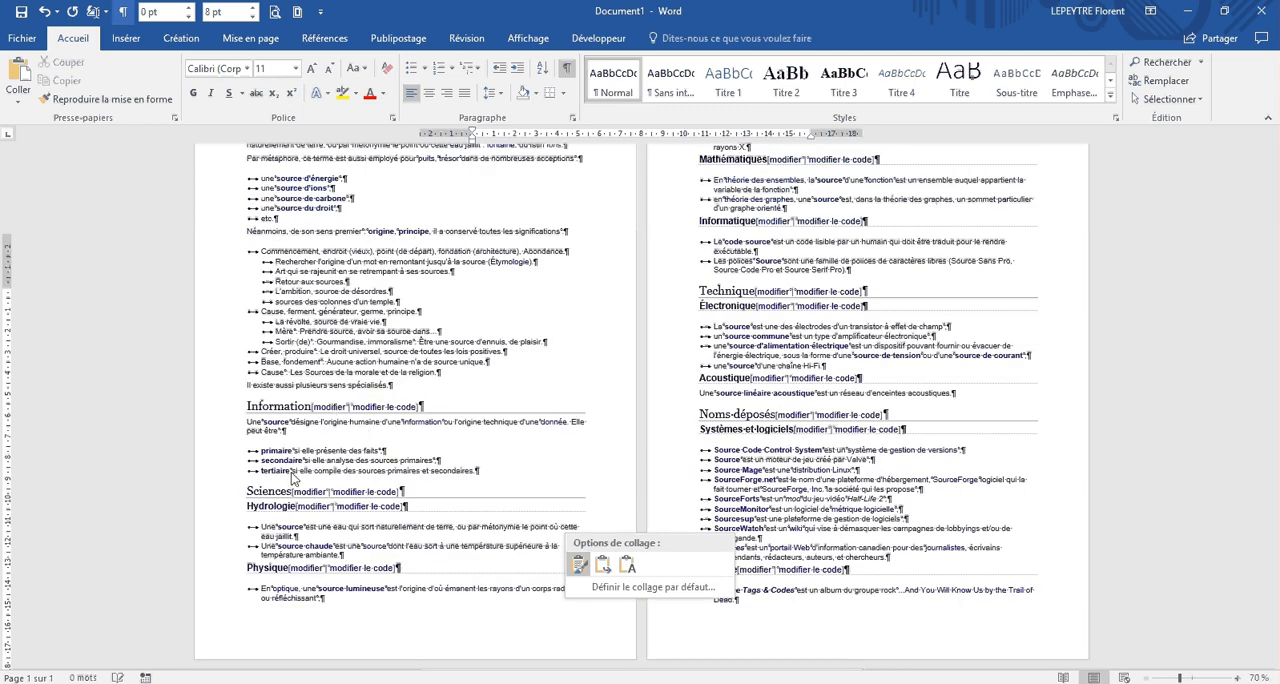
pyautogui.click(629, 565)
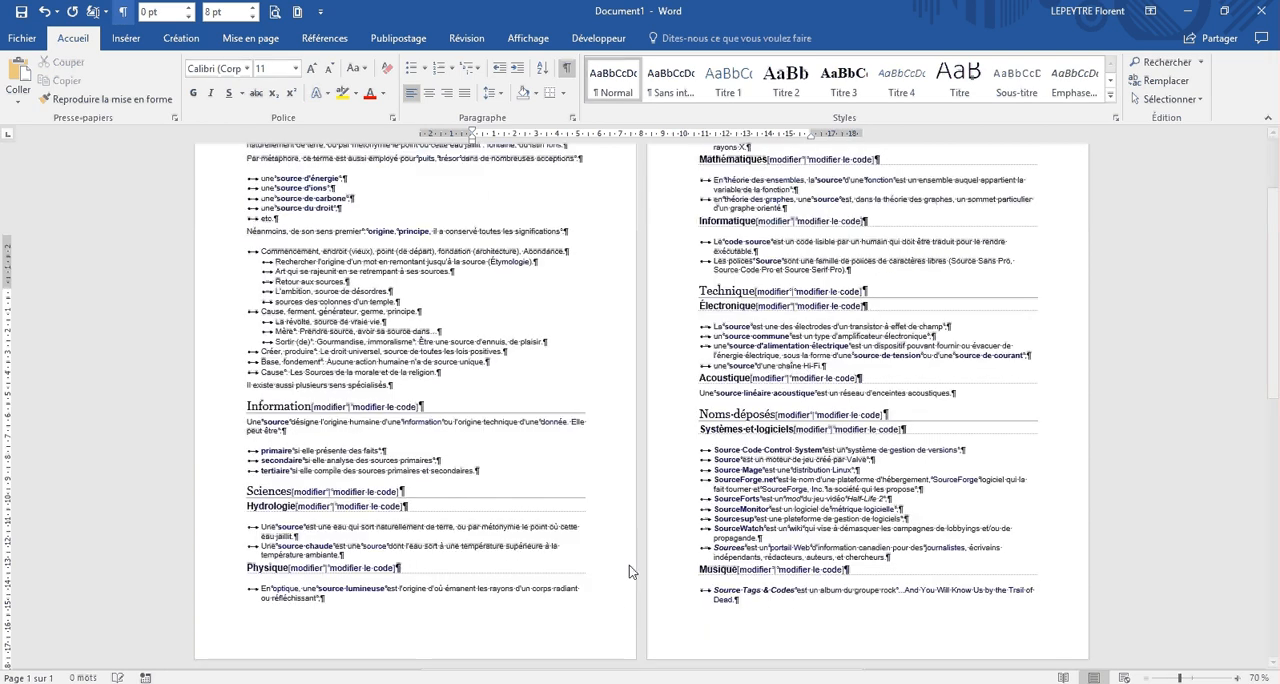
# Step: Insert a title line reading "Source" above the "Sémantique et étymologie" line at the start of the document
pyautogui.scroll(3, 469, 435)
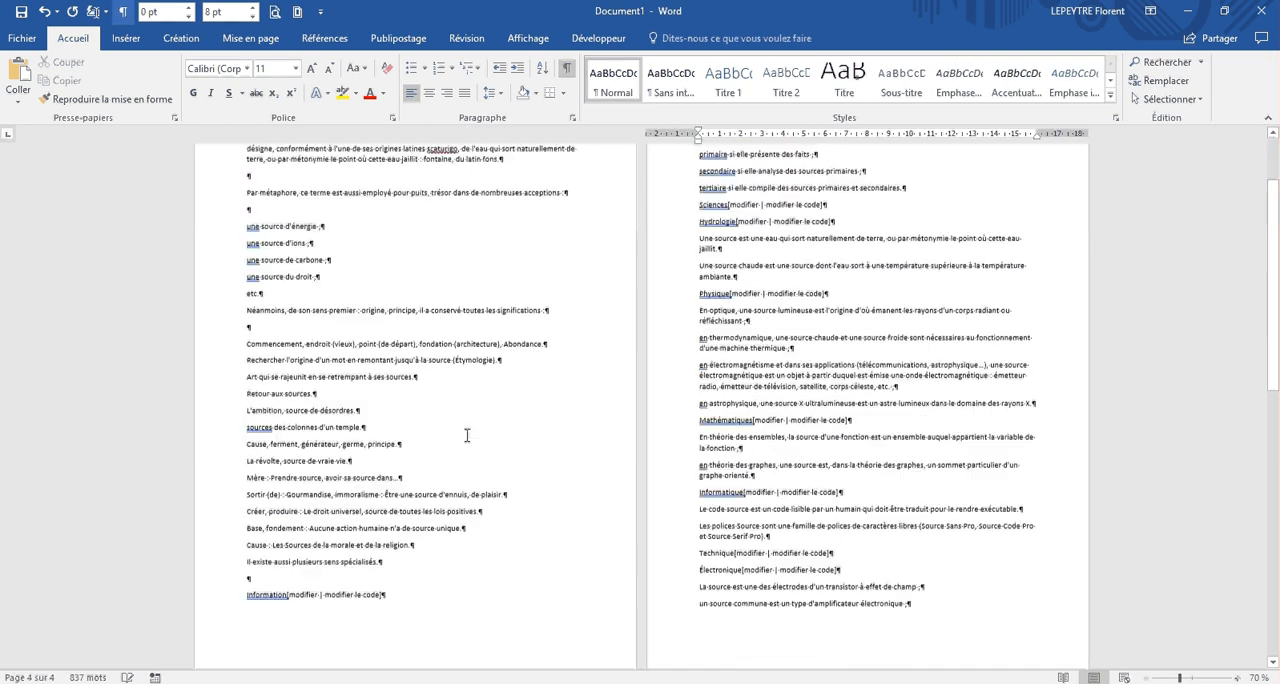
pyautogui.scroll(1, 466, 435)
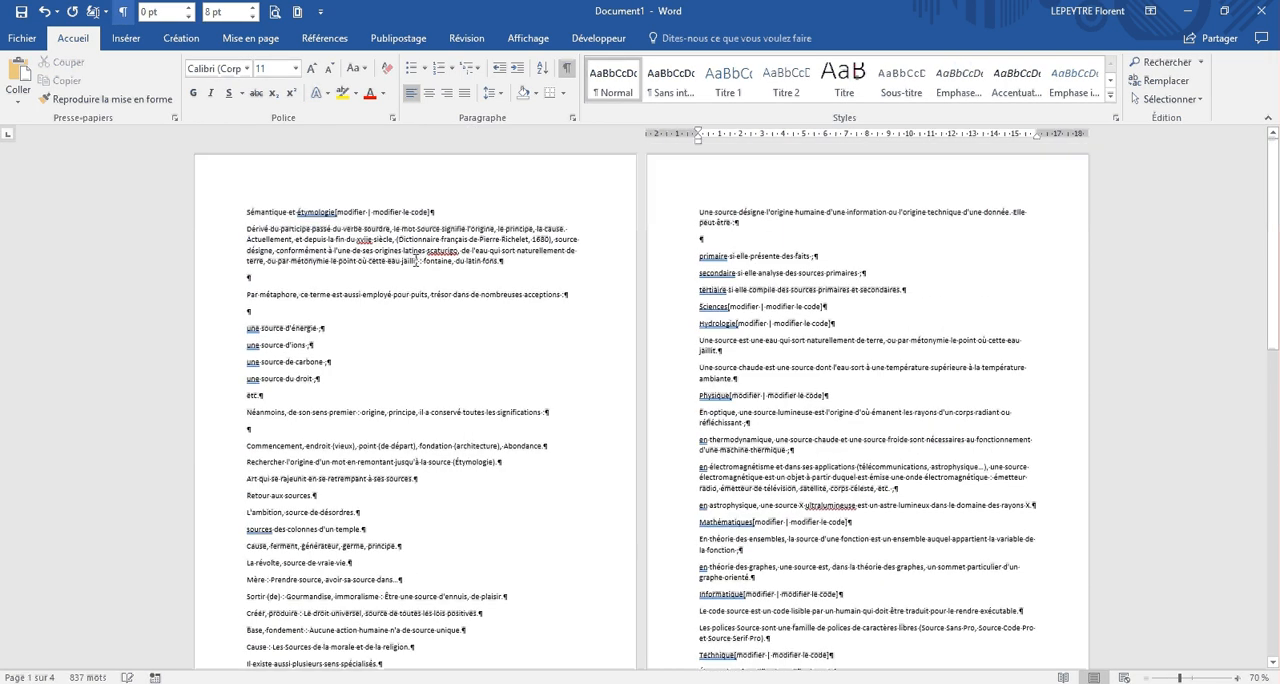
pyautogui.click(248, 214)
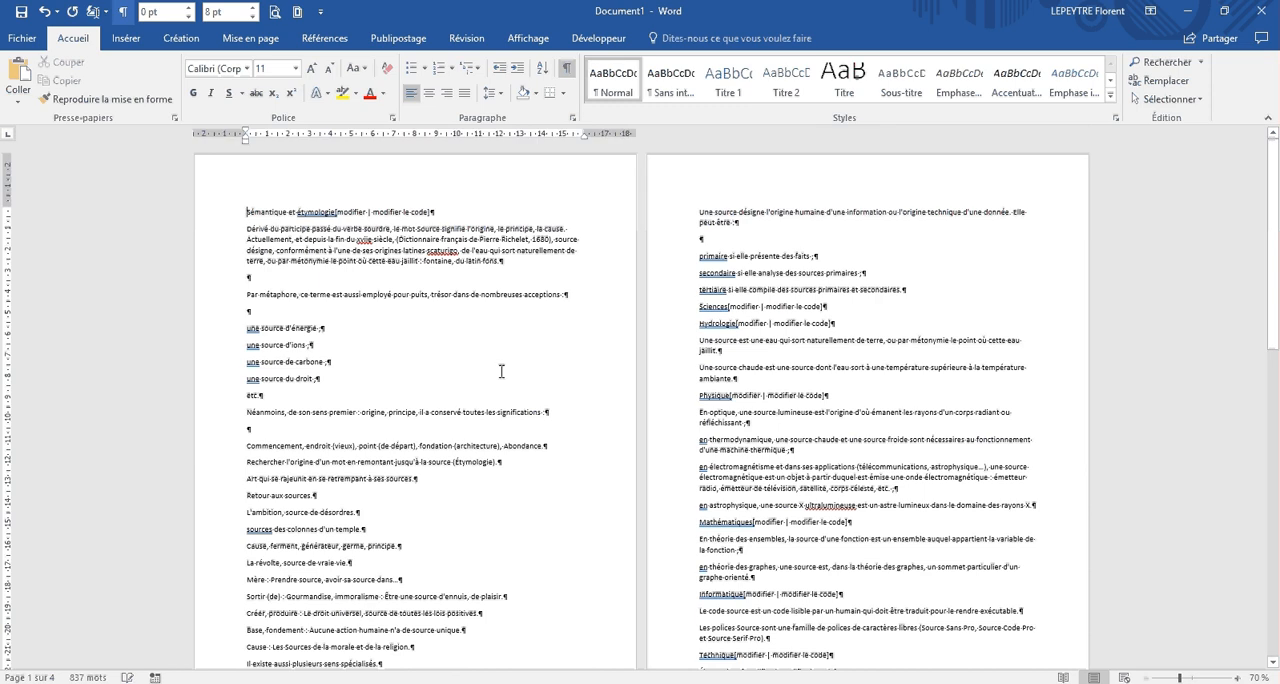
pyautogui.press('Return')
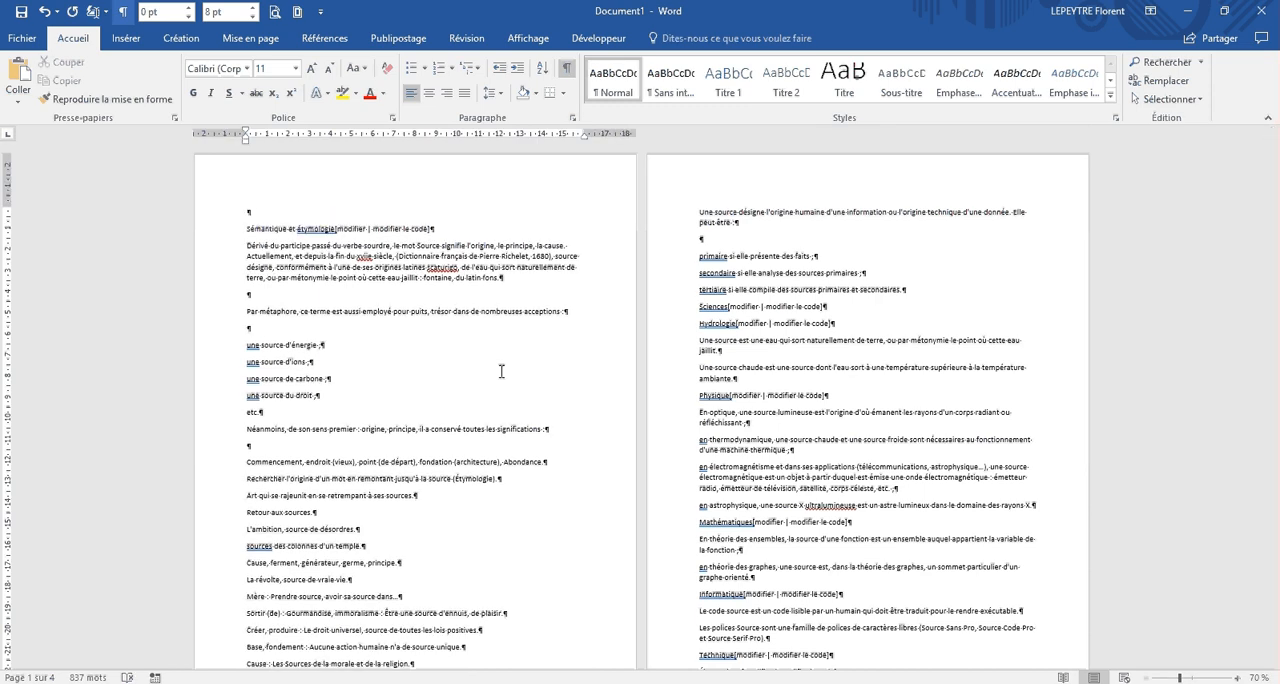
pyautogui.write('Source')
# Step: Apply the Titre style to the "Source" line at the start of the document
pyautogui.keyDown('ctrl'); pyautogui.scroll(5, 502, 370); pyautogui.keyUp('ctrl')
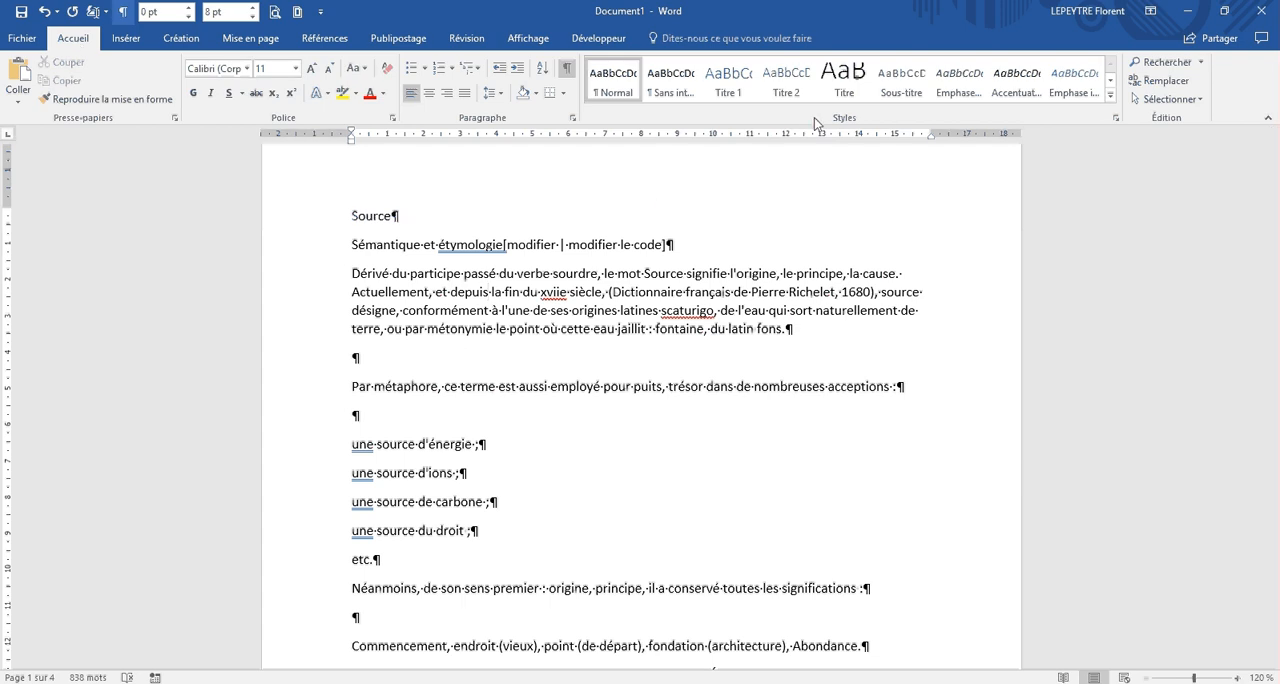
pyautogui.click(1115, 97)
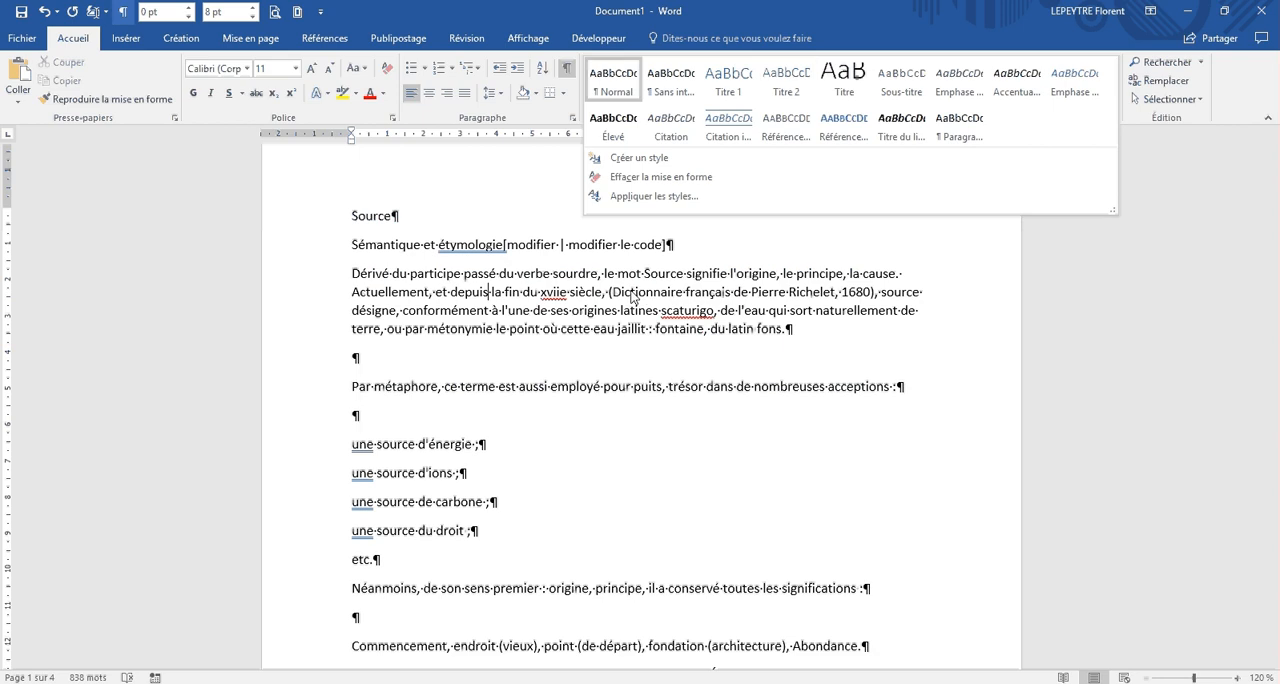
pyautogui.click(636, 297)
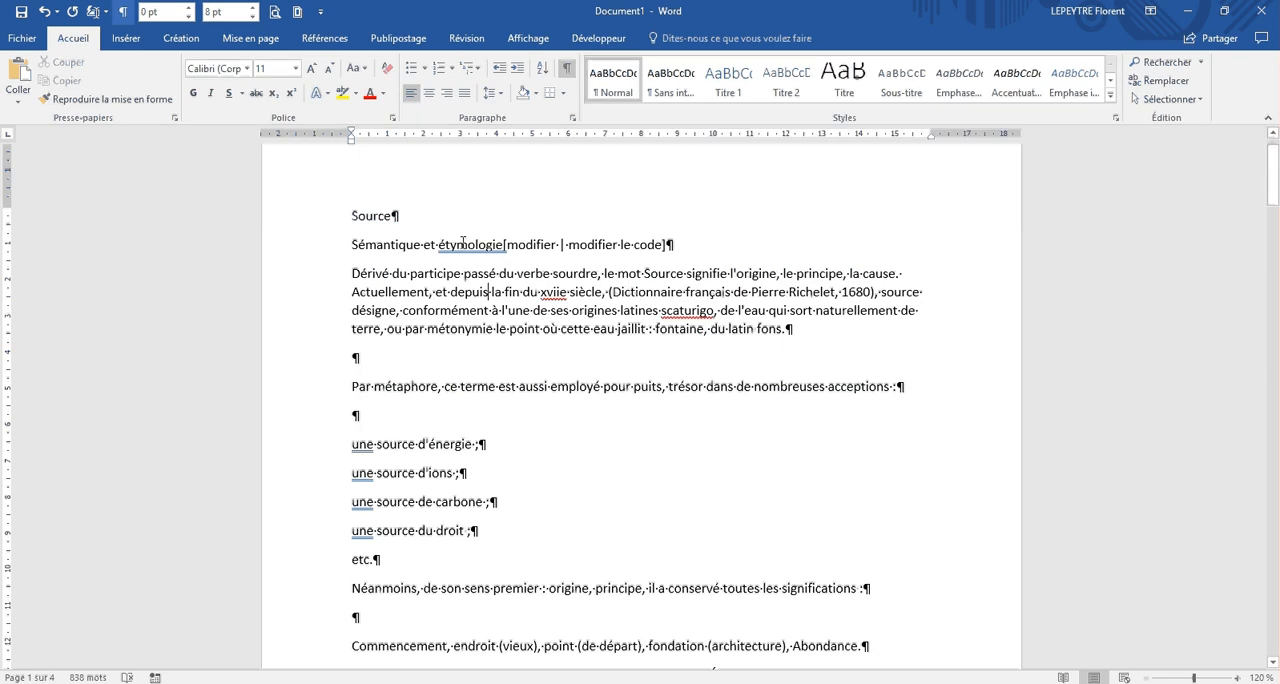
pyautogui.click(378, 216)
pyautogui.click(849, 85)
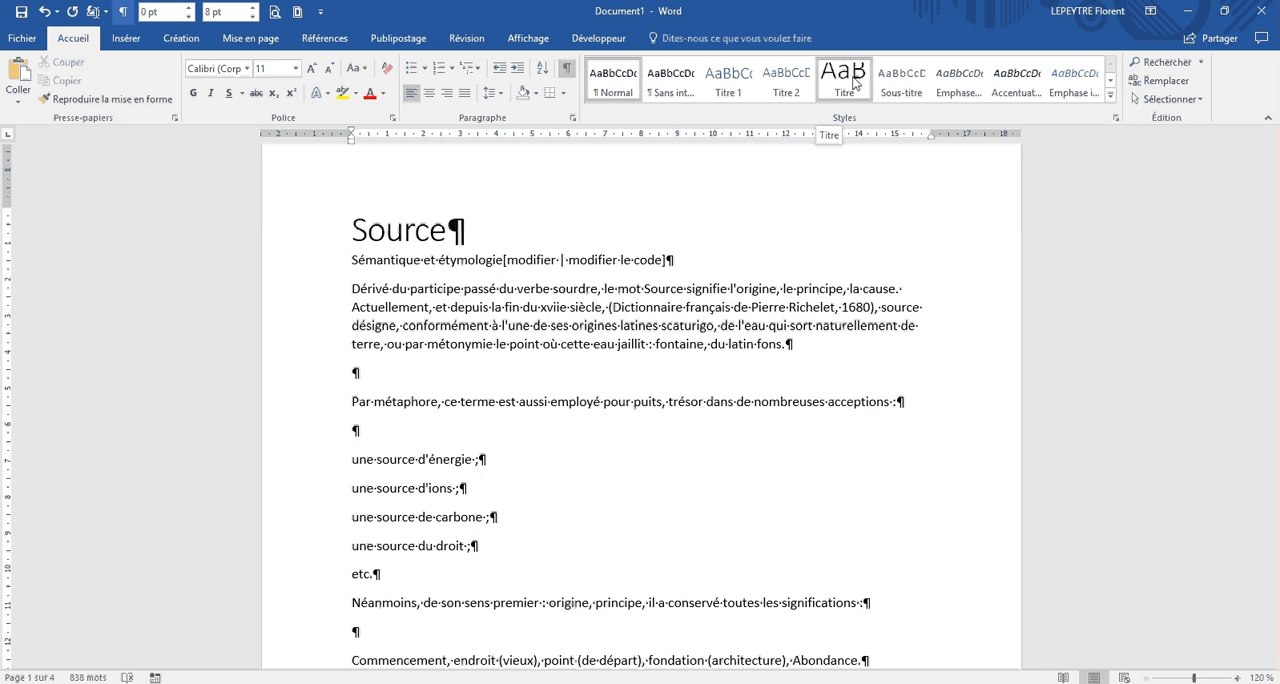
pyautogui.click(855, 83)
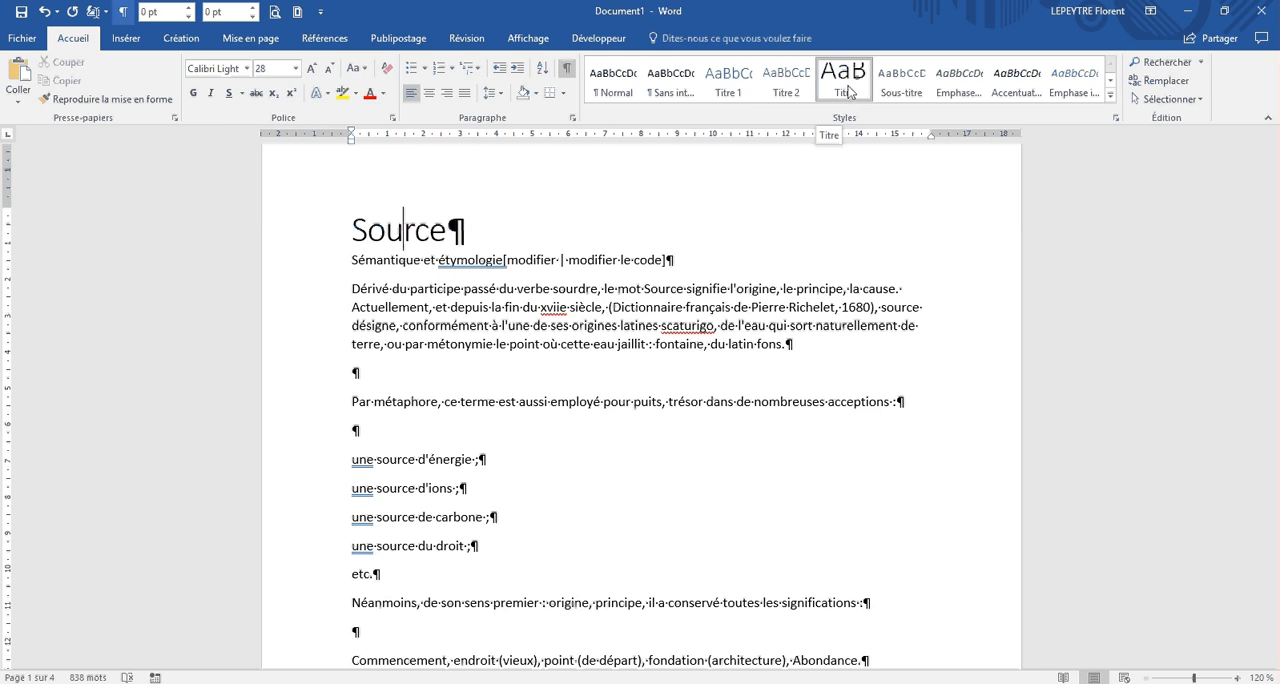
pyautogui.click(788, 85)
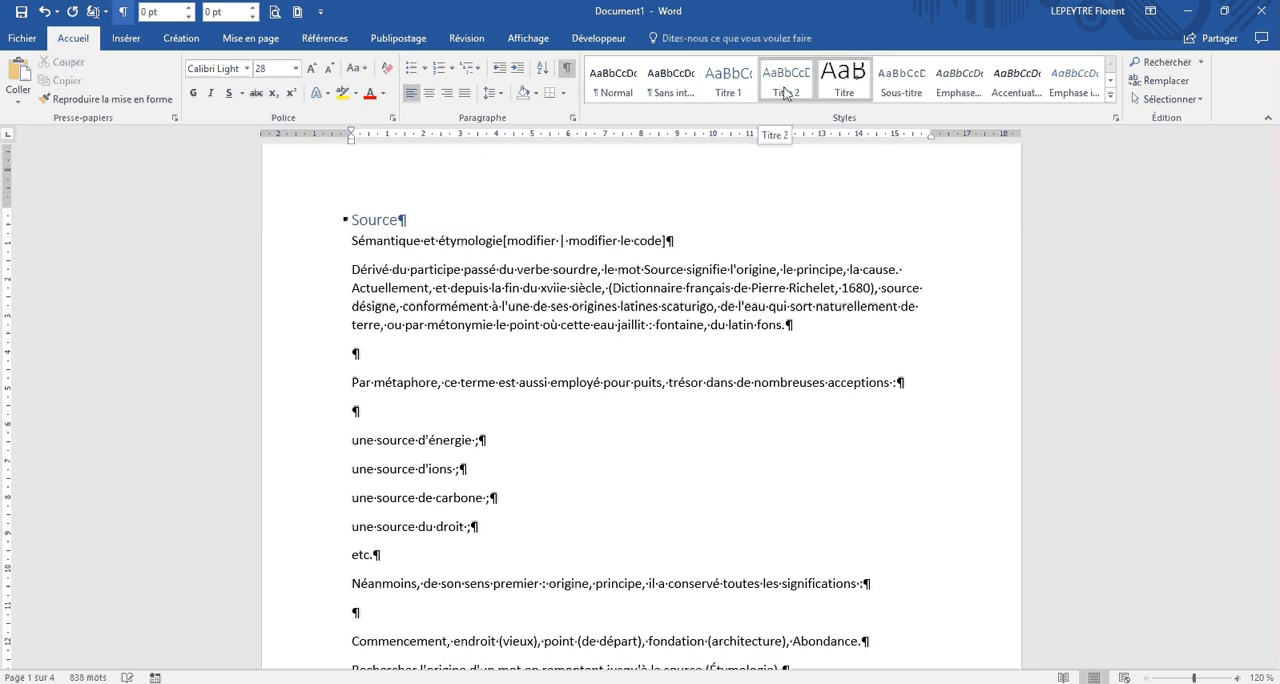
pyautogui.hotkey('ctrl', 'z')
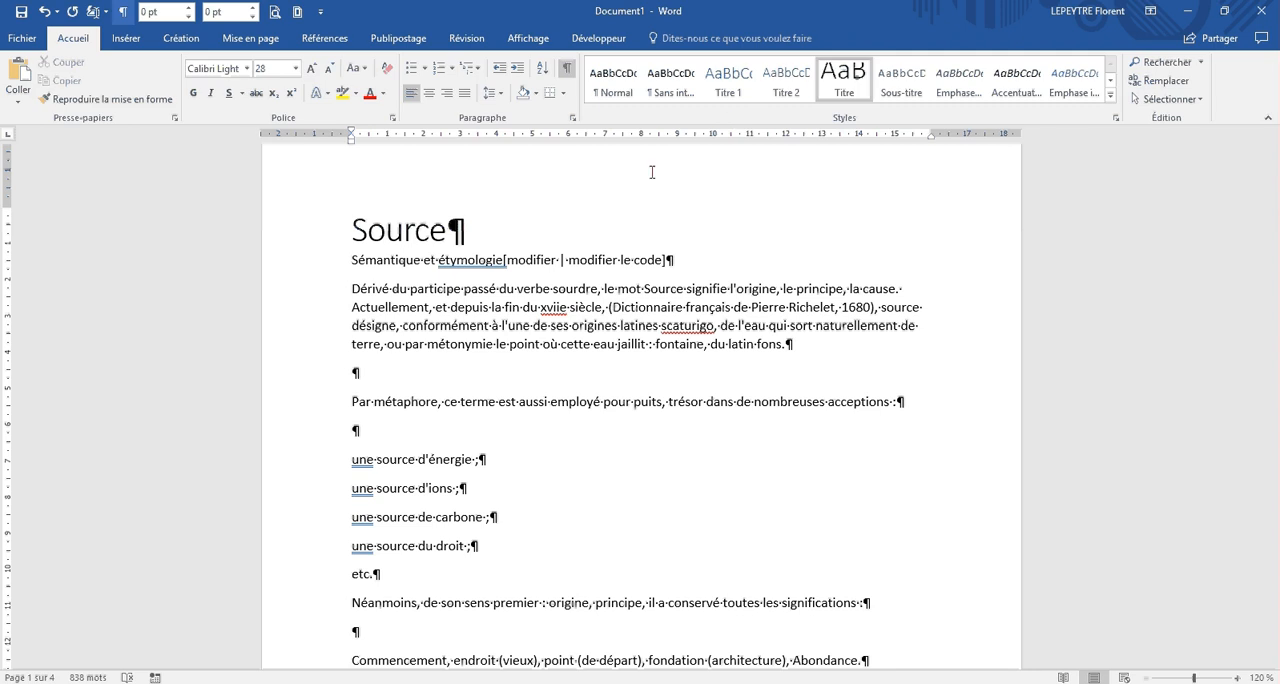
# Step: Check the section outline in the Wikipedia article and apply the Titre 1 style to the "Sémantique et étymologie" heading in Word
pyautogui.click(458, 259)
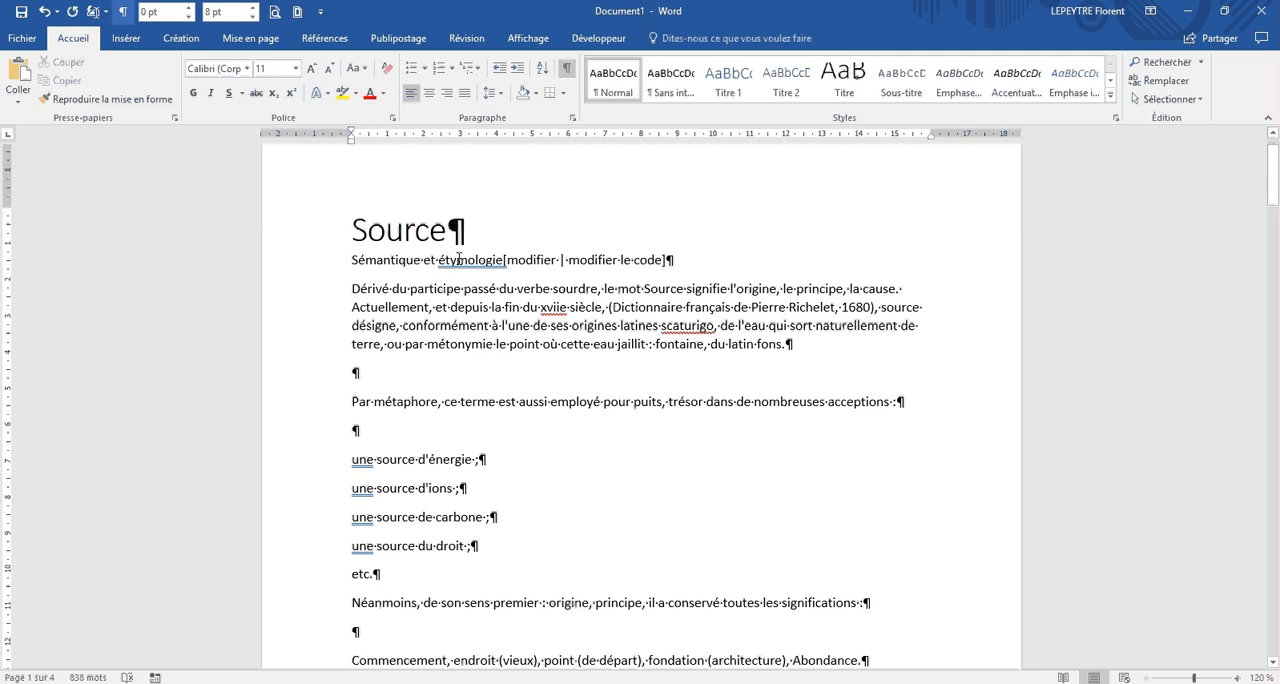
pyautogui.click(734, 86)
pyautogui.hotkey('alt', 'Tab')
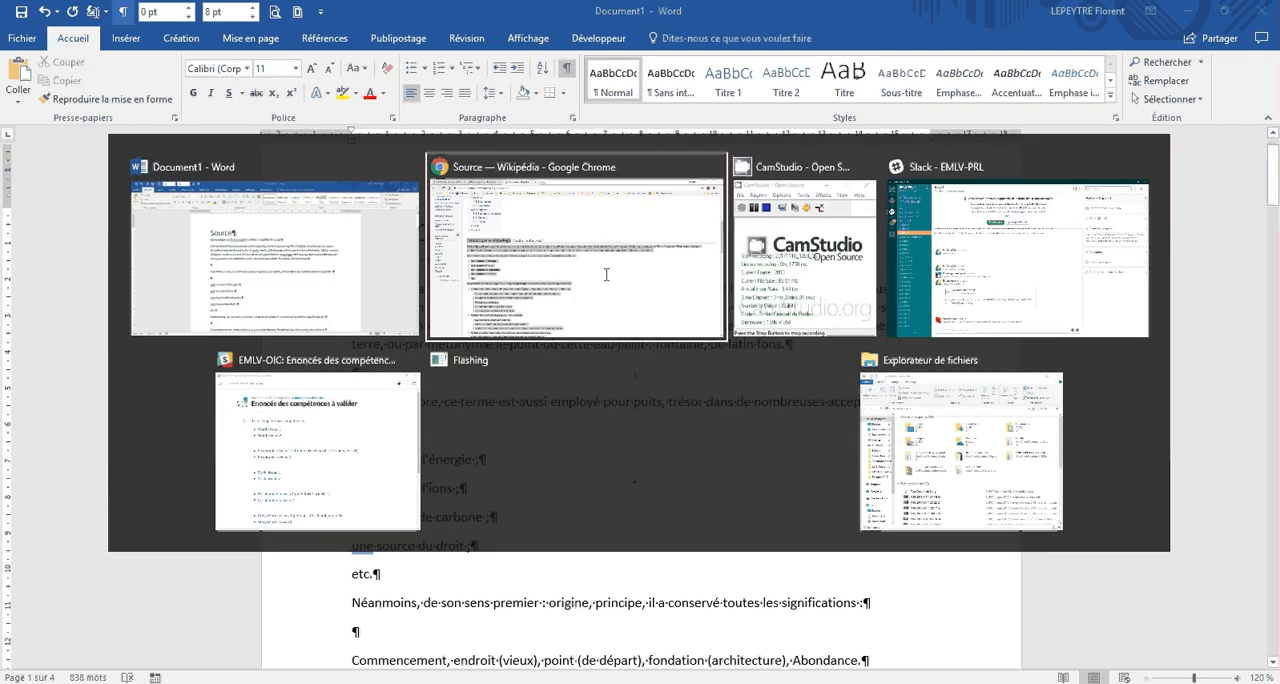
pyautogui.scroll(3, 331, 290)
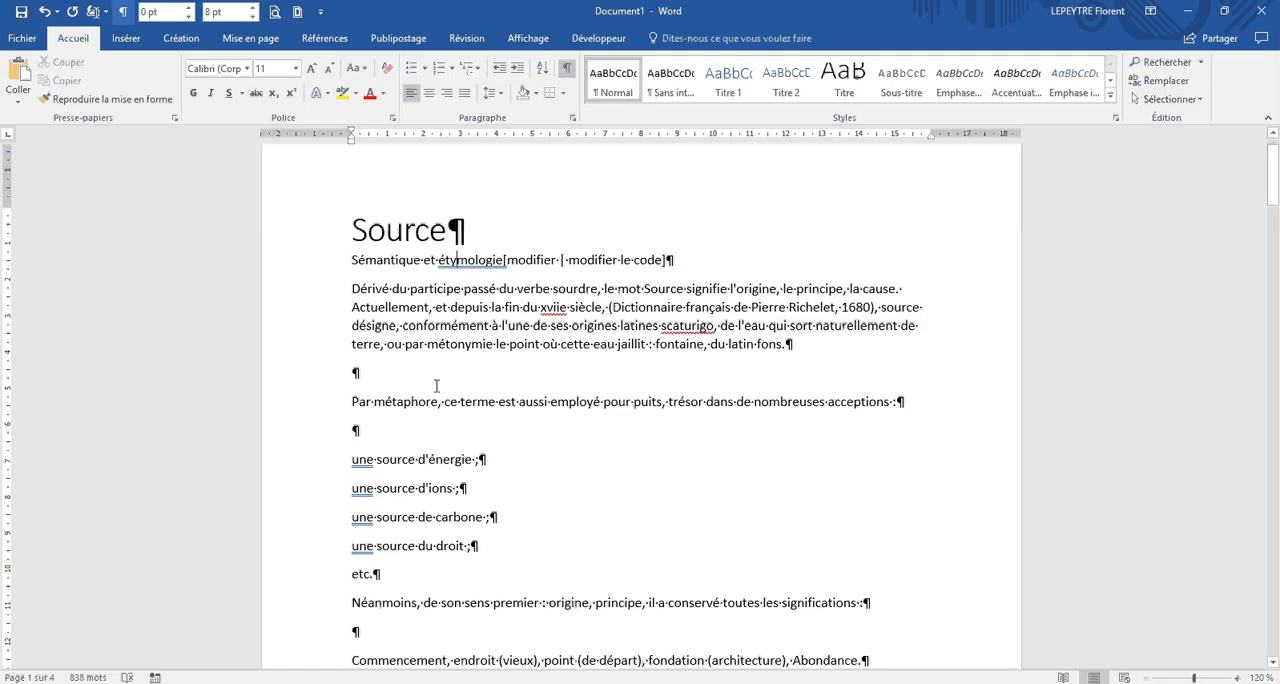
pyautogui.click(435, 259)
pyautogui.hotkey('alt', 'Tab')
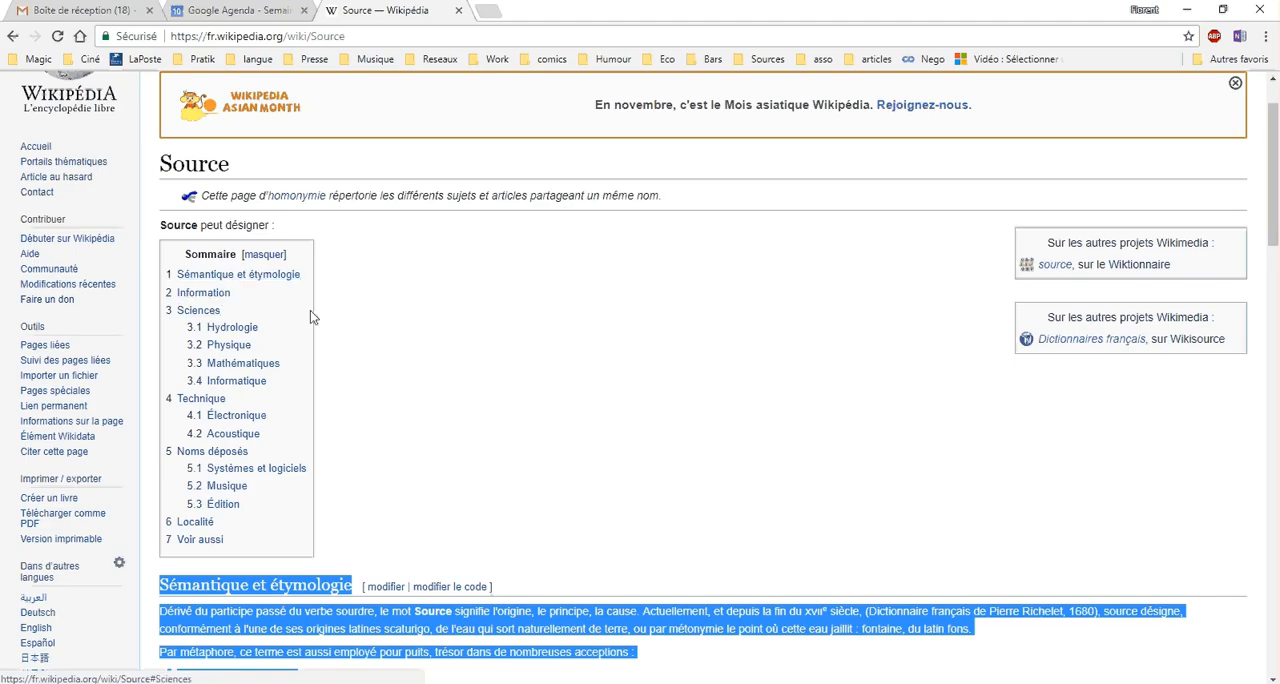
pyautogui.hotkey('alt', 'Tab')
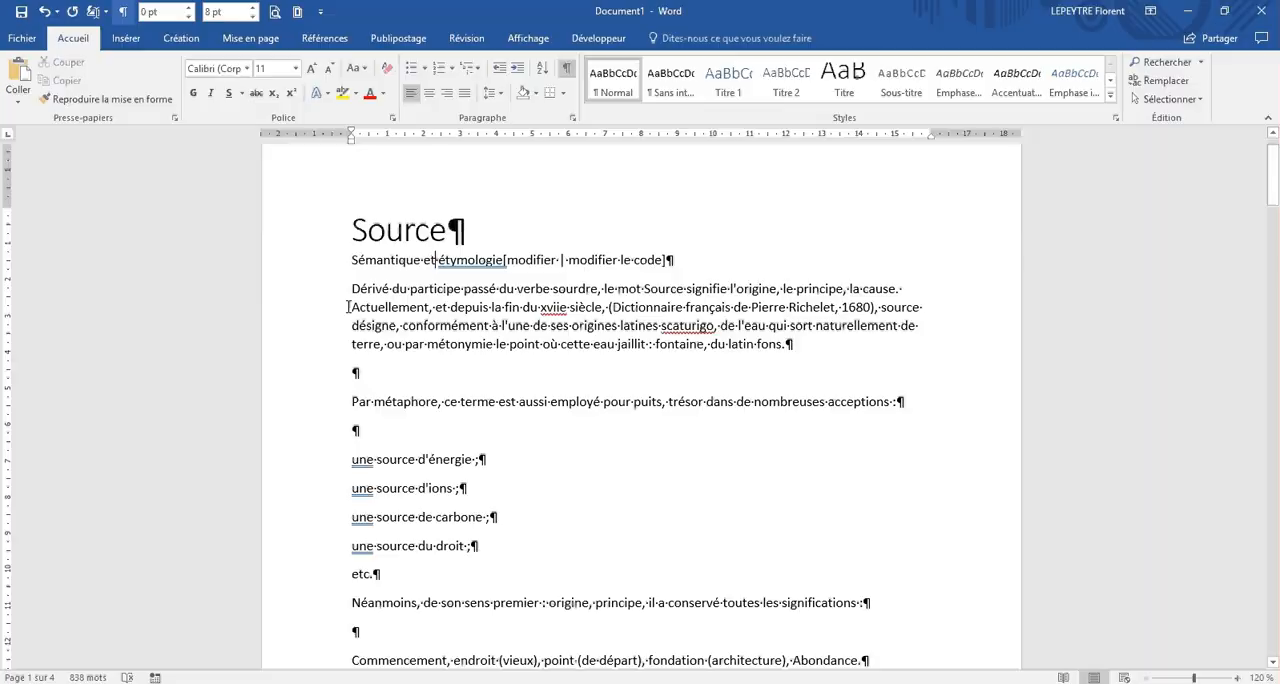
pyautogui.click(725, 78)
# Step: Apply the Titre 1 style to the "Information" heading
pyautogui.scroll(-5, 401, 443)
pyautogui.scroll(-7, 401, 443)
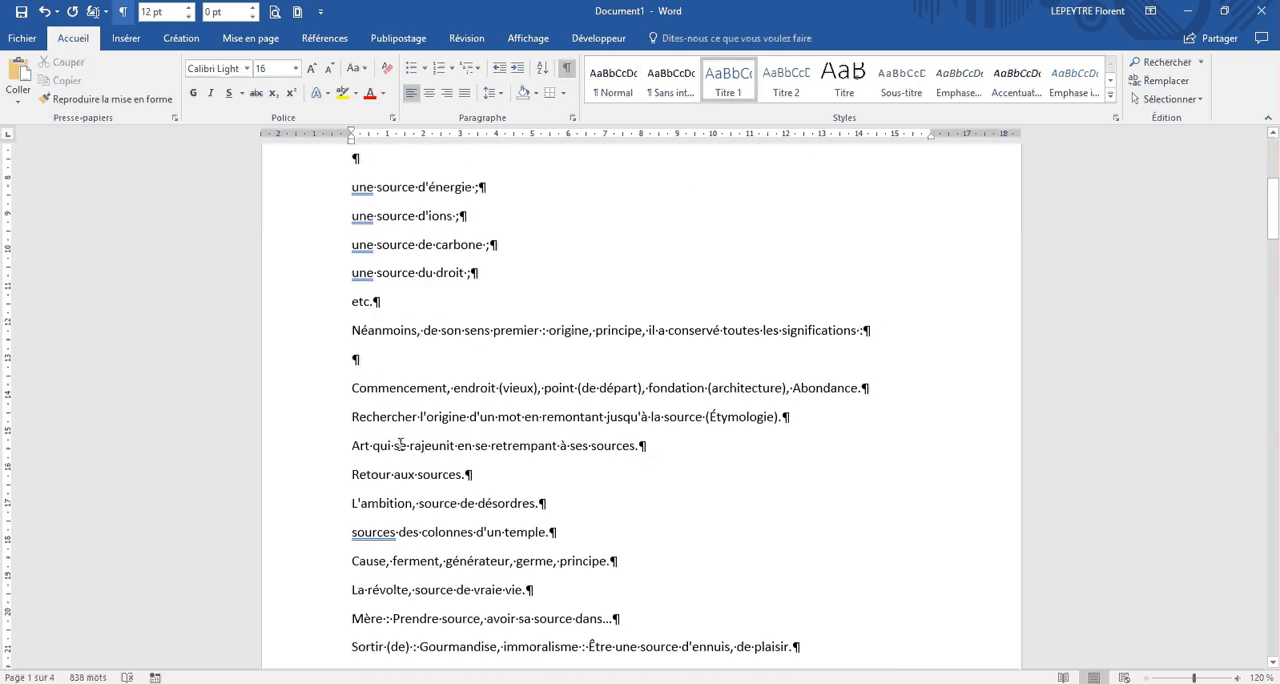
pyautogui.scroll(-1, 401, 441)
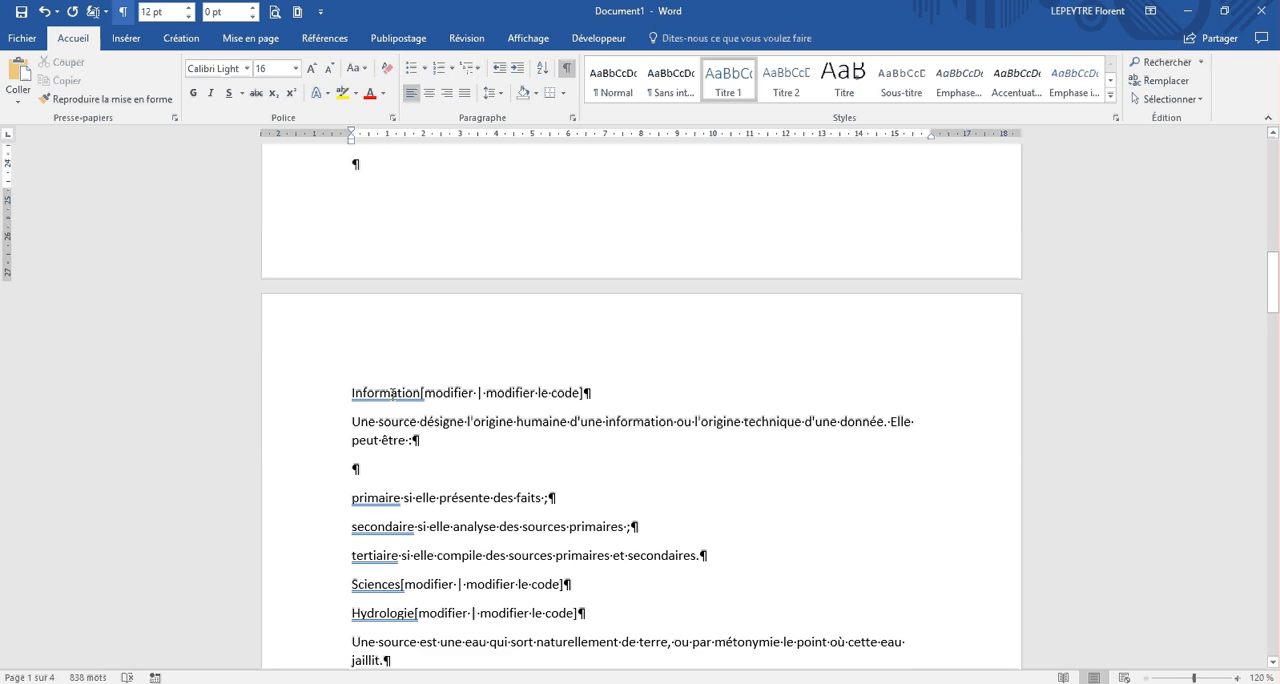
pyautogui.click(419, 388)
pyautogui.click(725, 85)
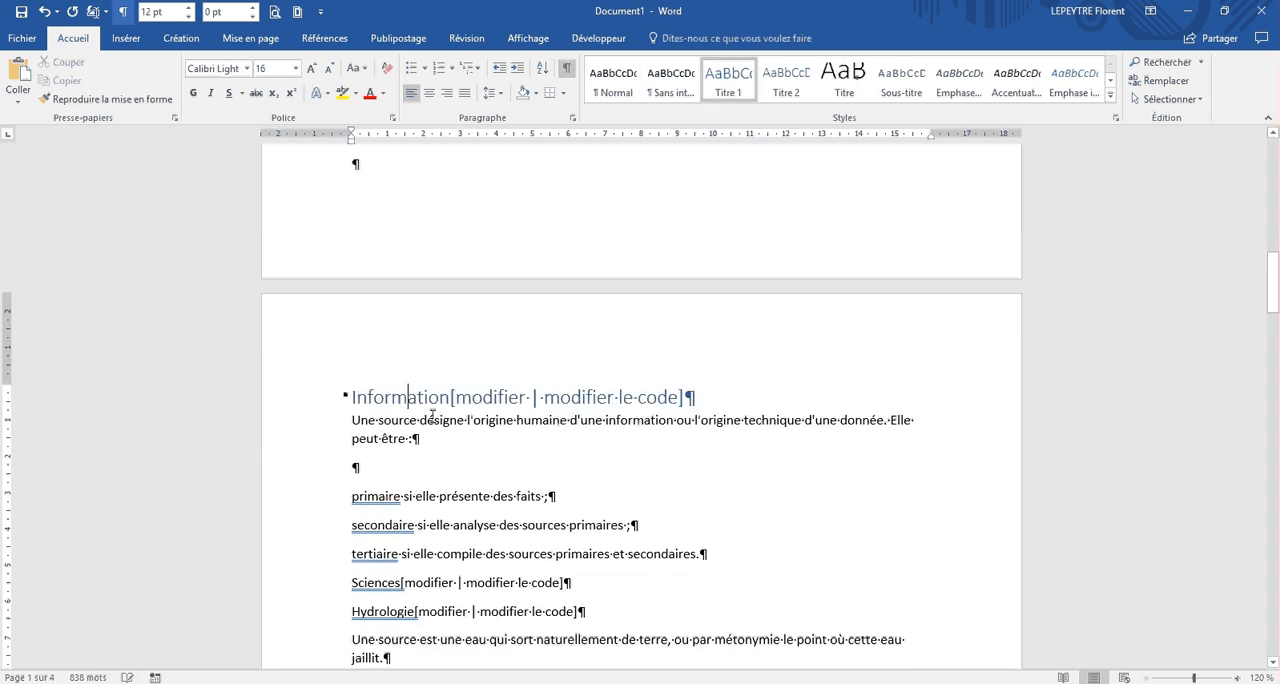
# Step: Apply the Titre 1 style to the "Sciences" heading
pyautogui.scroll(-3, 408, 420)
pyautogui.scroll(-2, 407, 446)
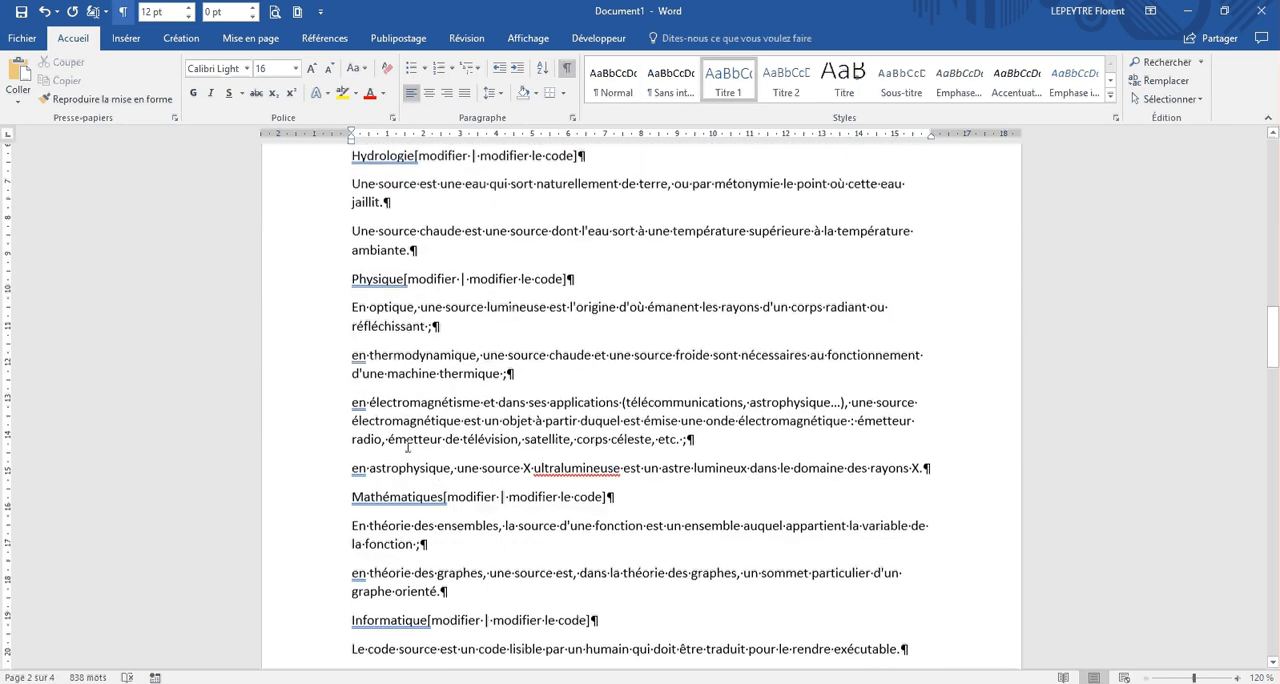
pyautogui.scroll(2, 407, 447)
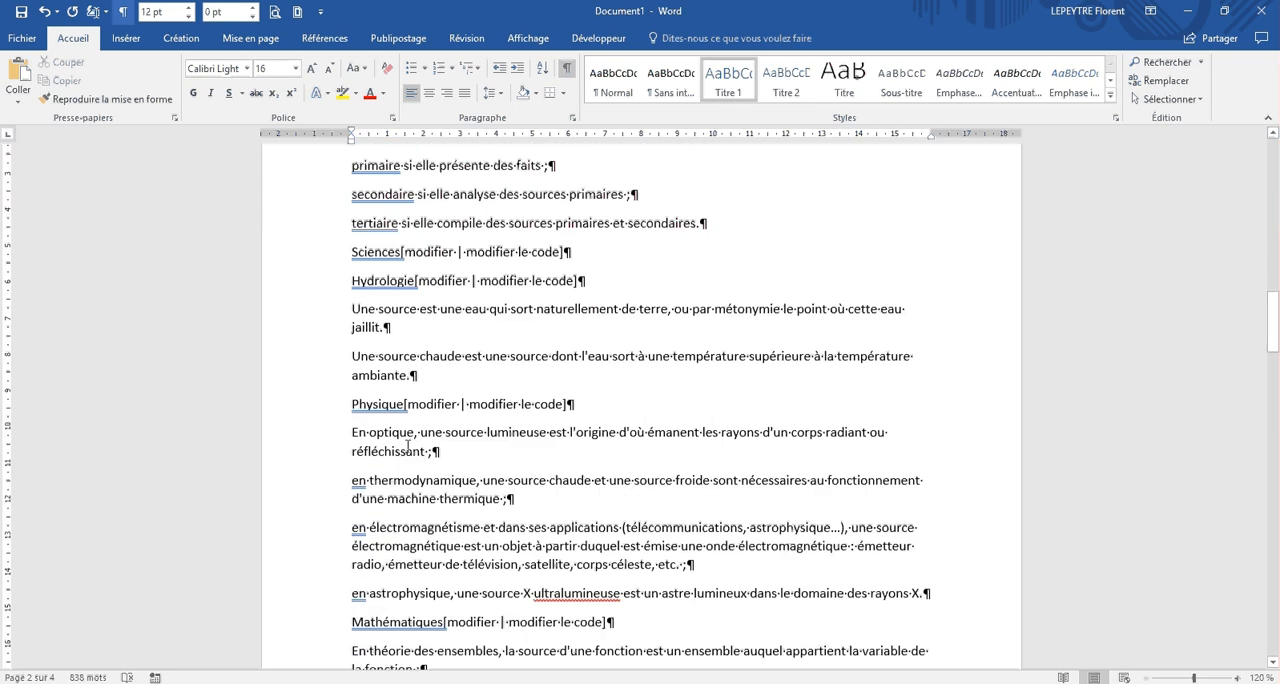
pyautogui.click(383, 309)
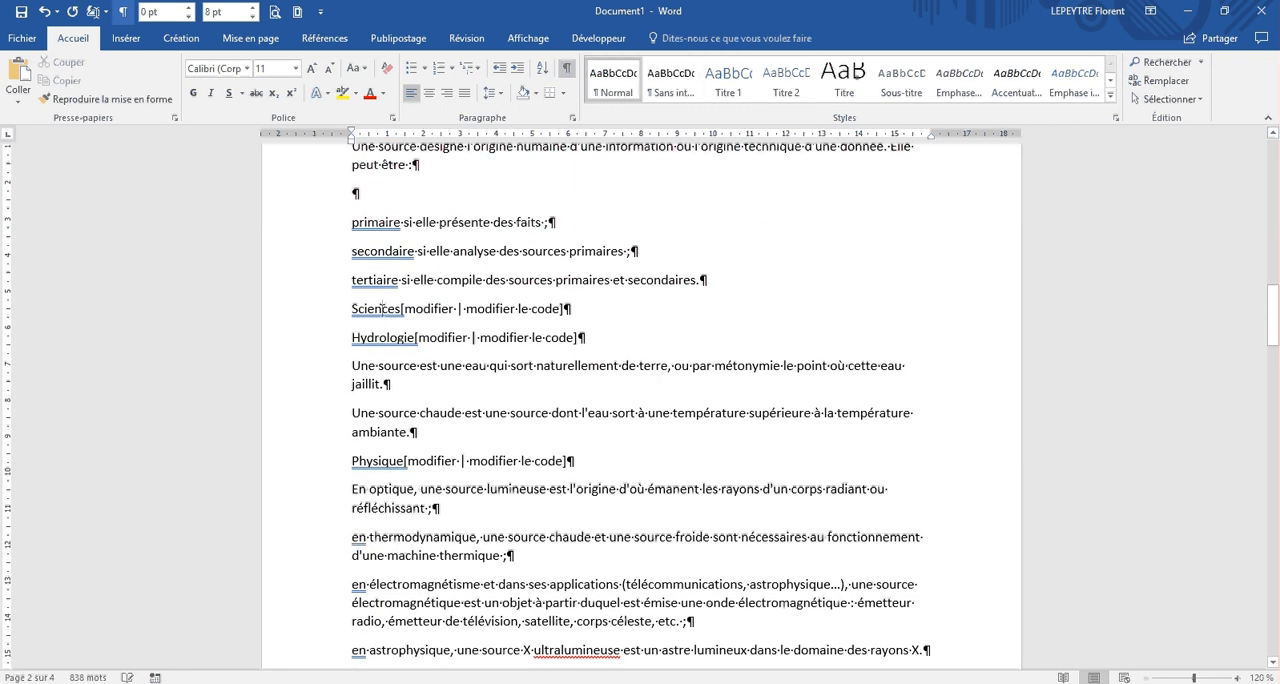
pyautogui.click(727, 82)
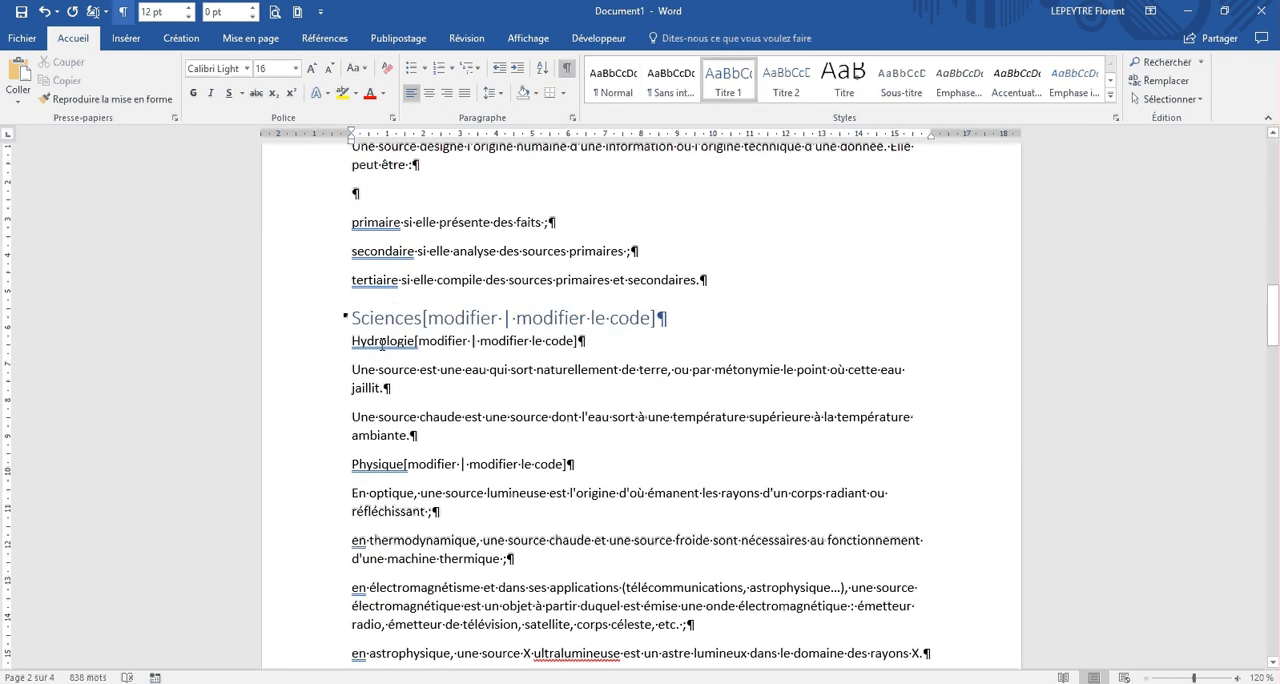
# Step: Apply the Titre 2 style to the "Hydrologie" subheading under Sciences
pyautogui.click(381, 344)
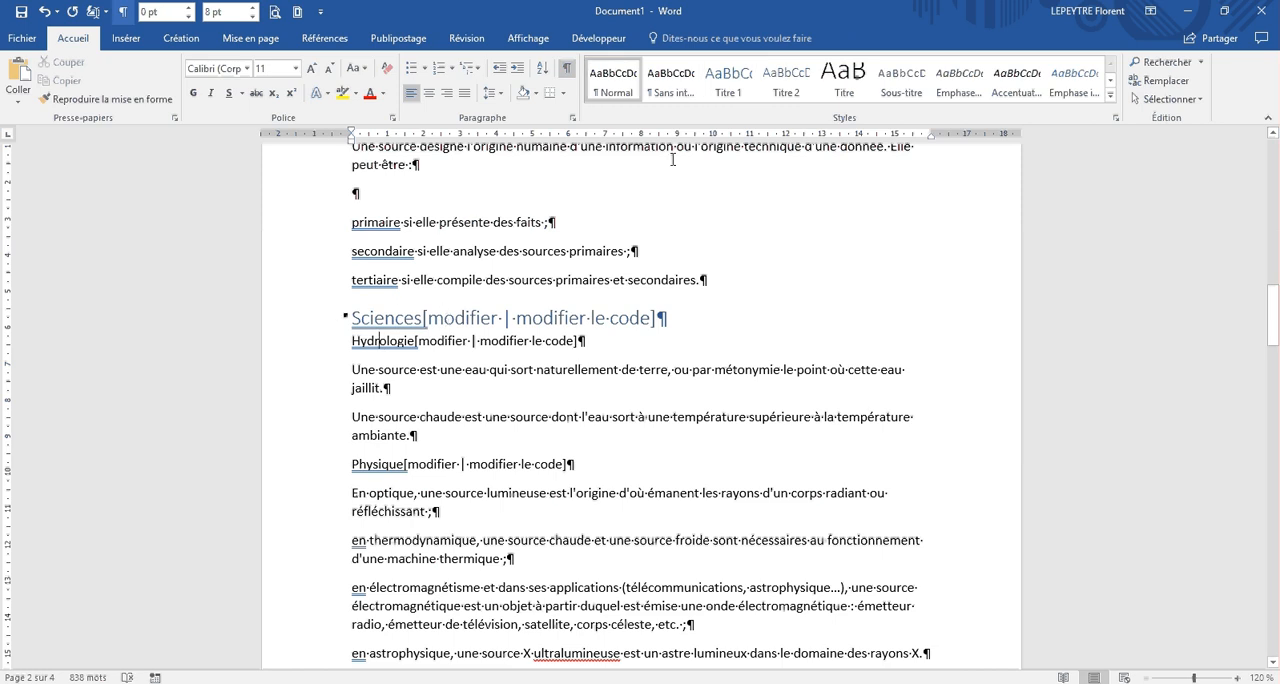
pyautogui.click(786, 80)
pyautogui.scroll(-1, 436, 386)
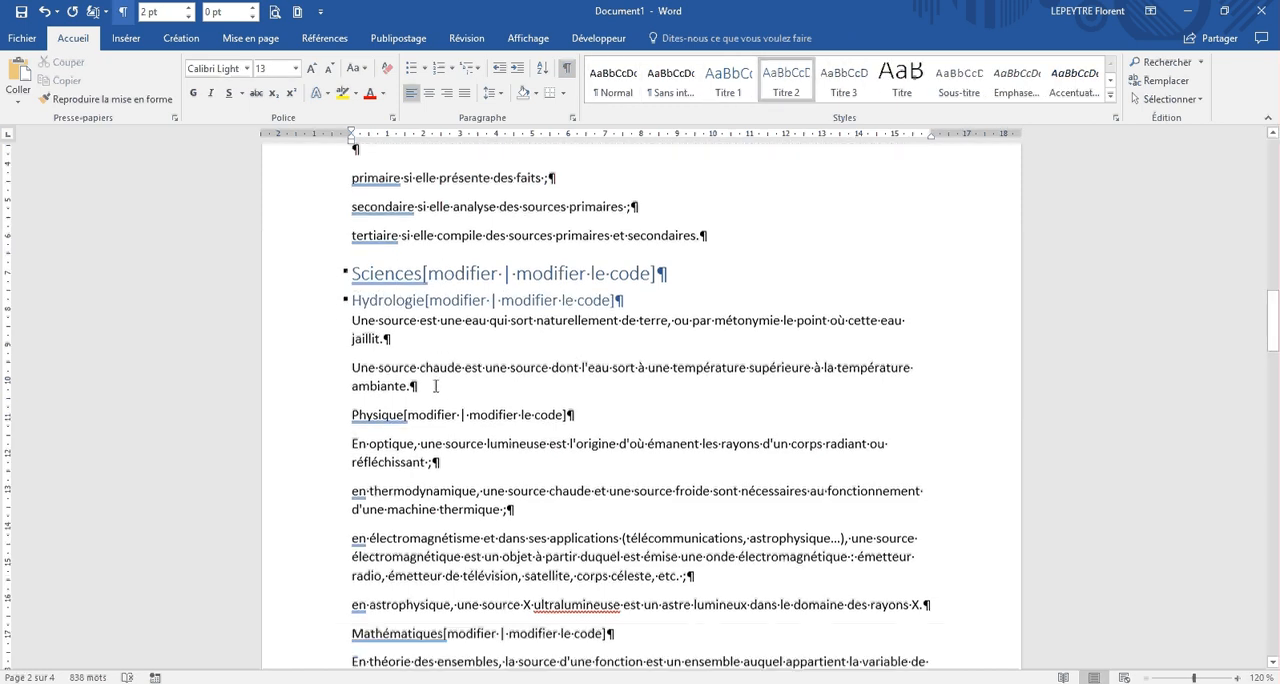
# Step: Apply the Titre 2 style to the "Physique", "Mathématiques" and "Informatique" subheadings under Sciences
pyautogui.scroll(-1, 436, 386)
pyautogui.click(375, 368)
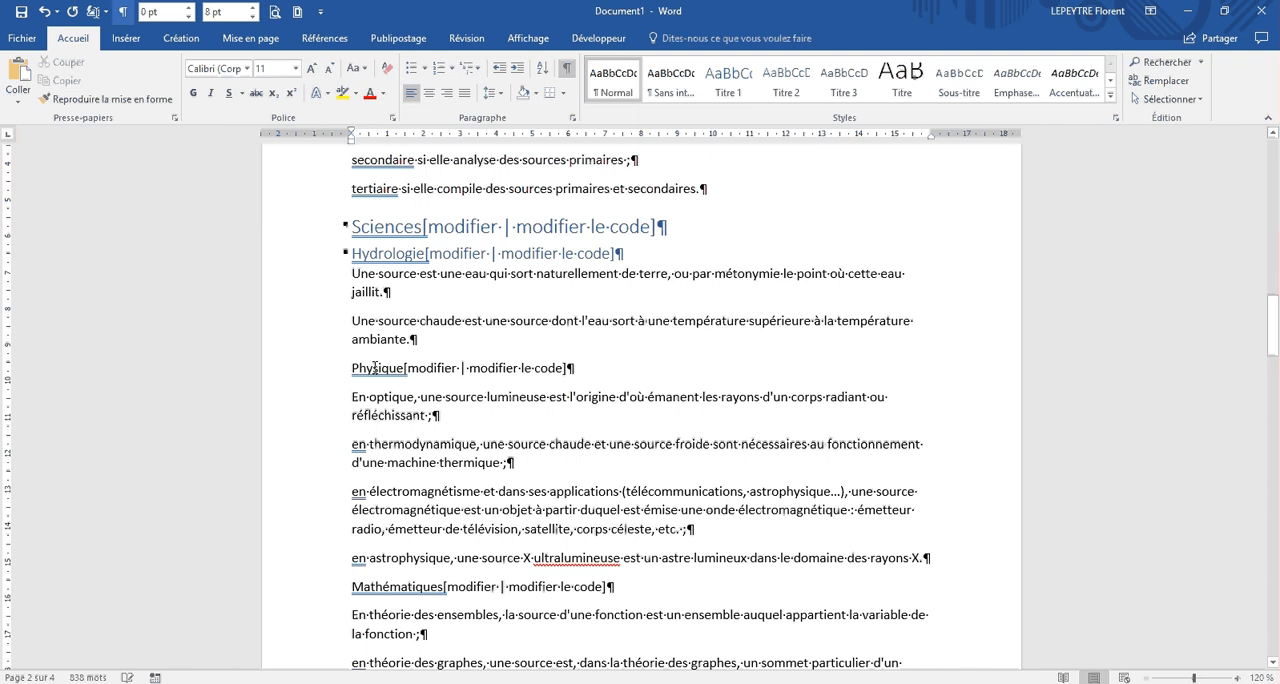
pyautogui.hotkey('ctrl', 'alt', '2')
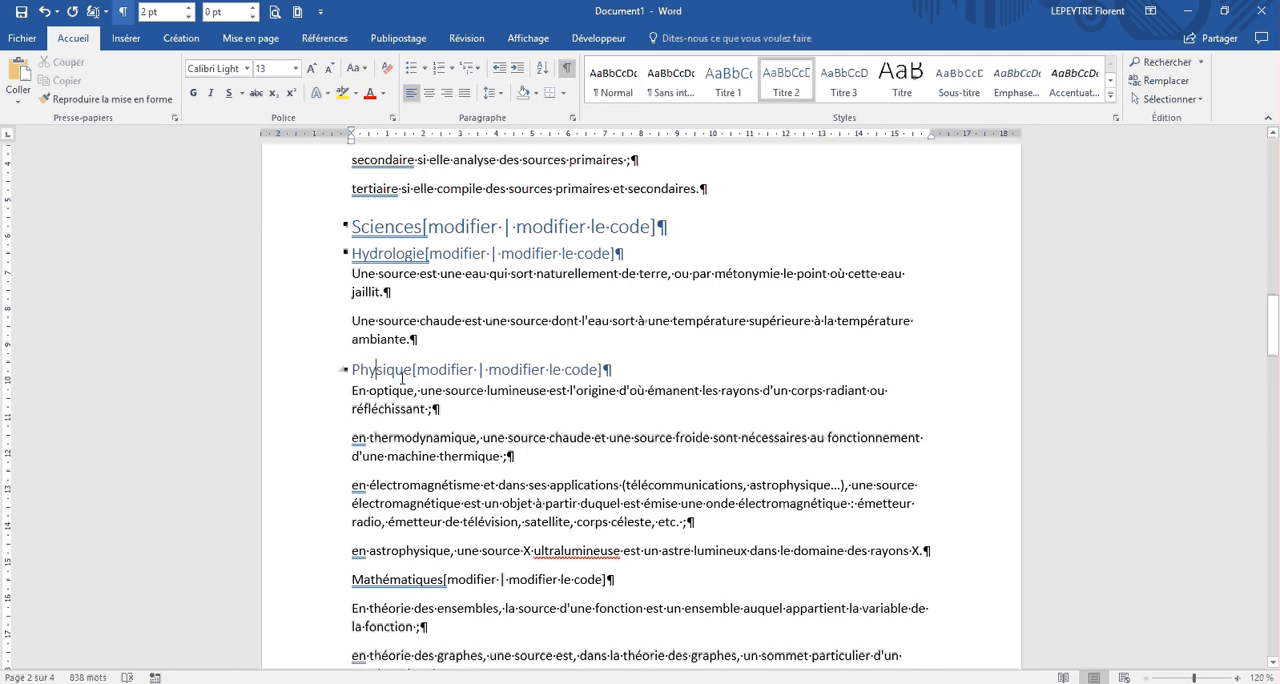
pyautogui.click(396, 580)
pyautogui.hotkey('ctrl', 'alt', '2')
pyautogui.scroll(-6, 409, 543)
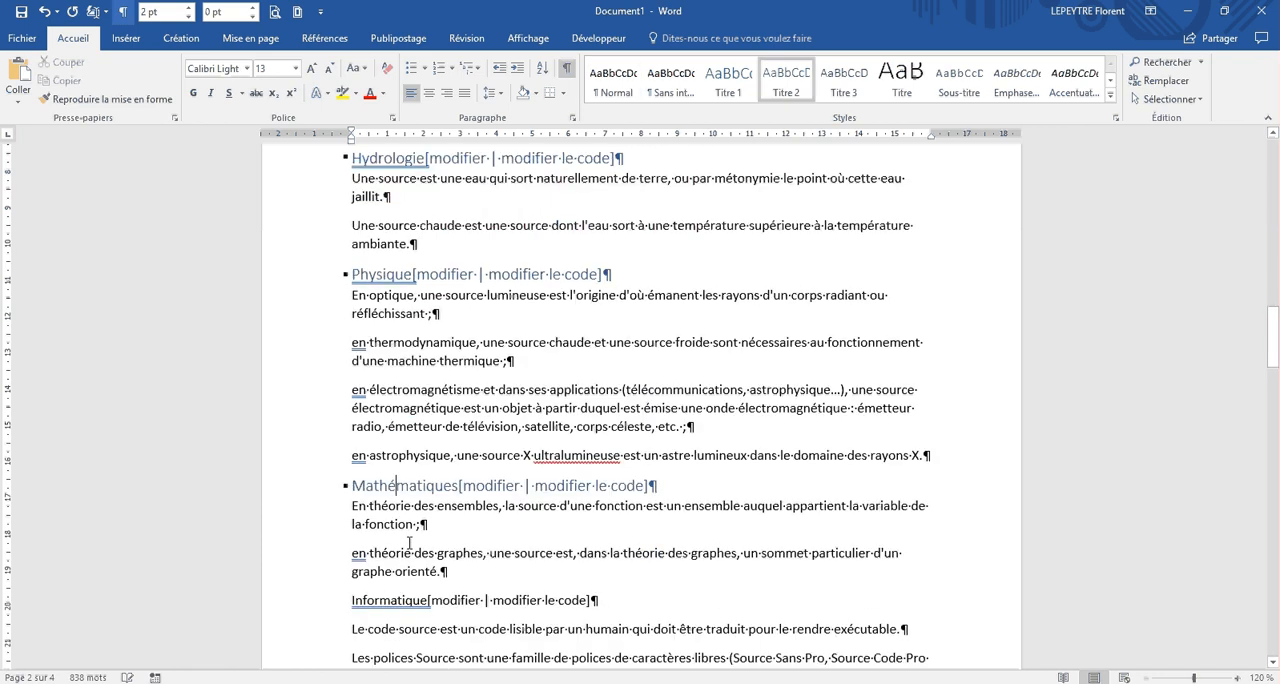
pyautogui.hotkey('ctrl', 'alt', '2')
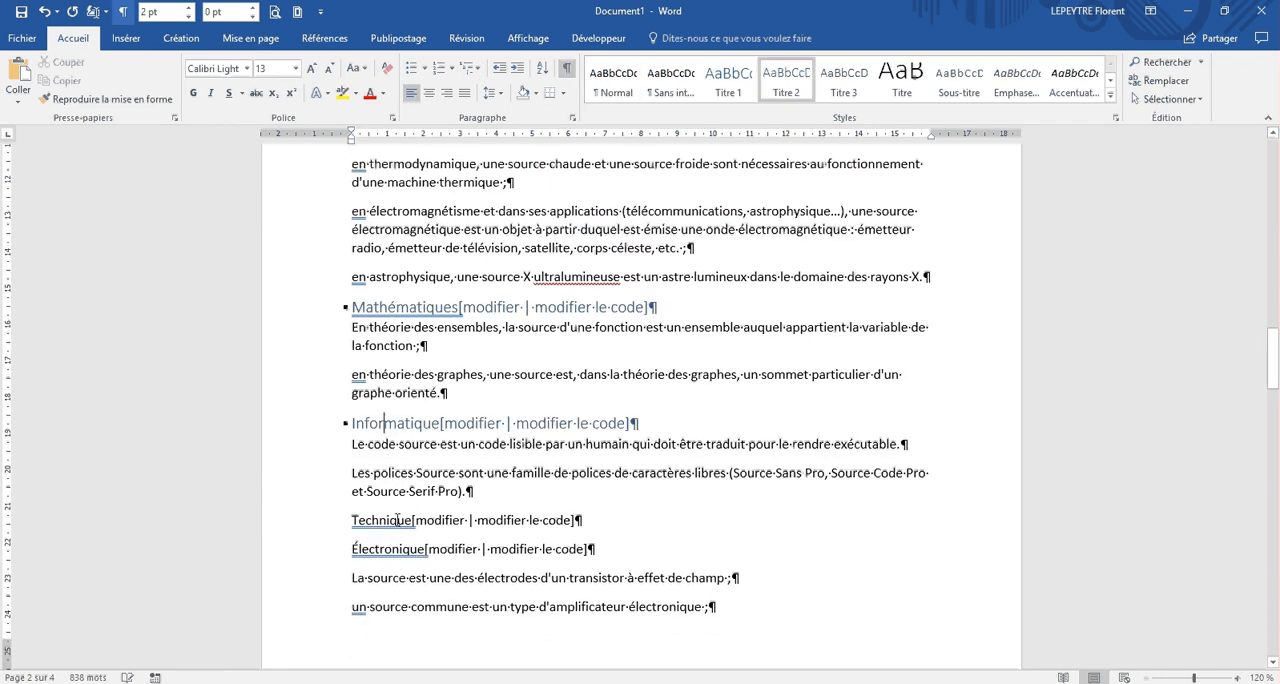
# Step: Check the level of "Technique" in the Wikipedia article's outline and apply the Titre 1 style to that heading in Word
pyautogui.click(375, 517)
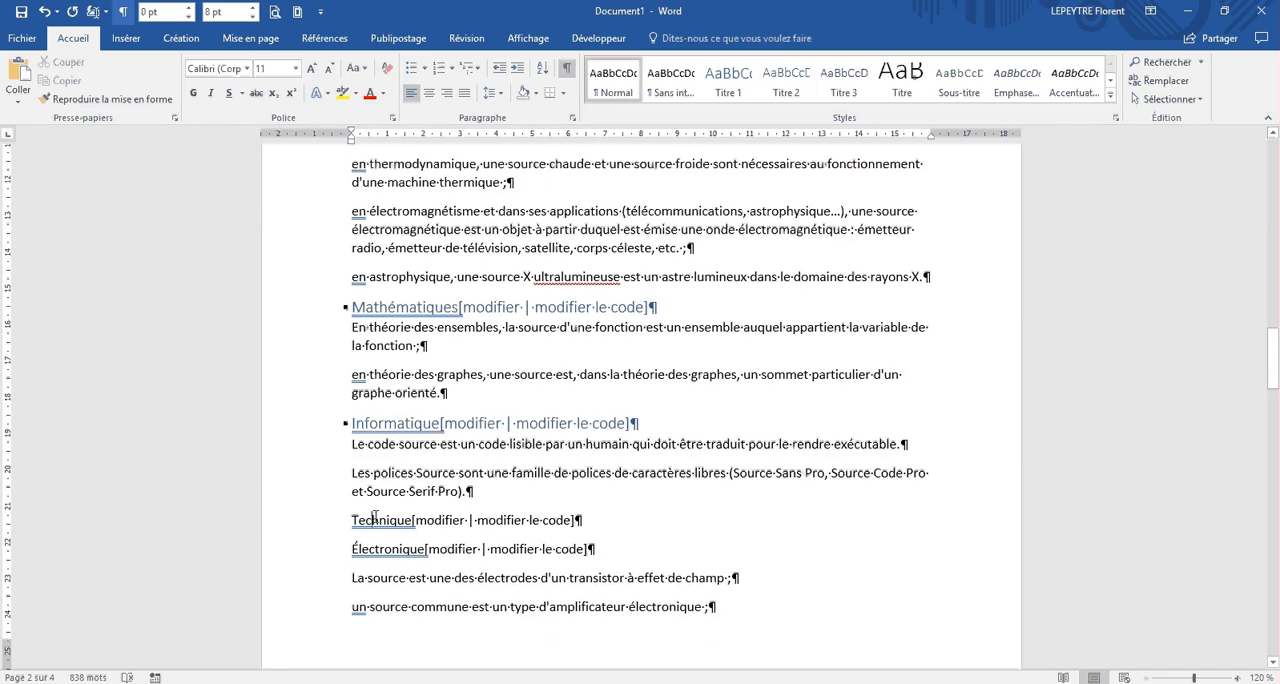
pyautogui.hotkey('alt', 'Tab')
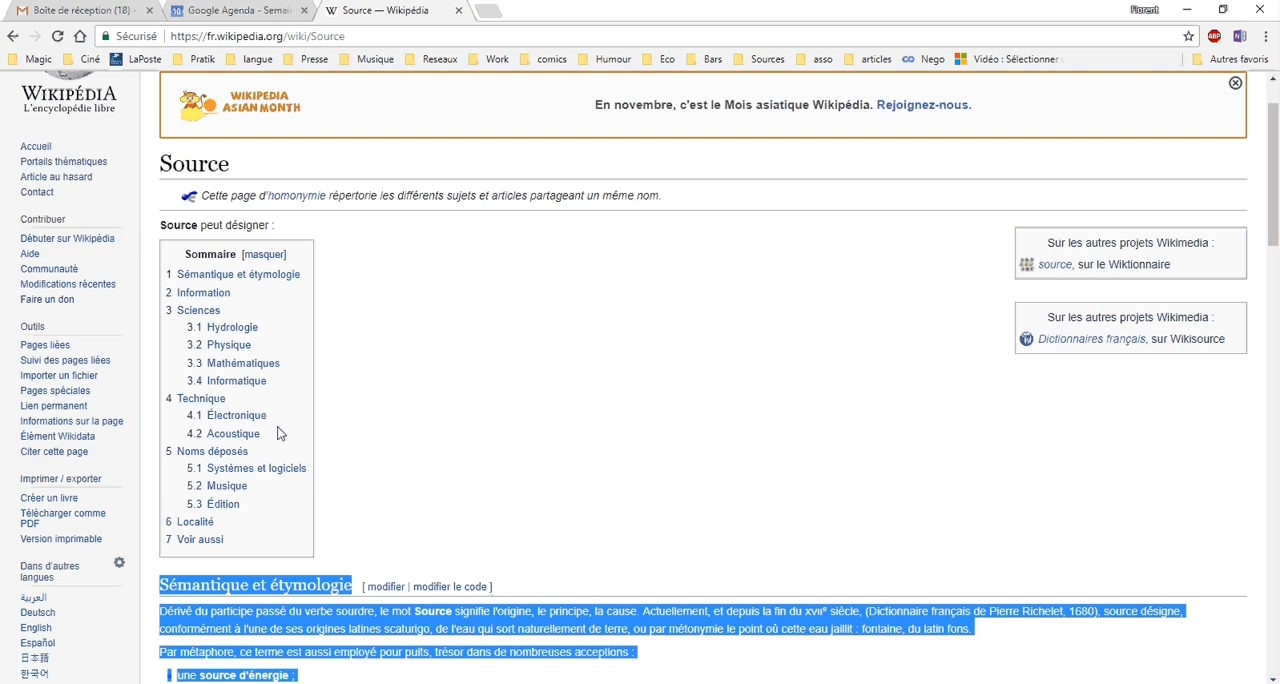
pyautogui.hotkey('alt', 'Tab')
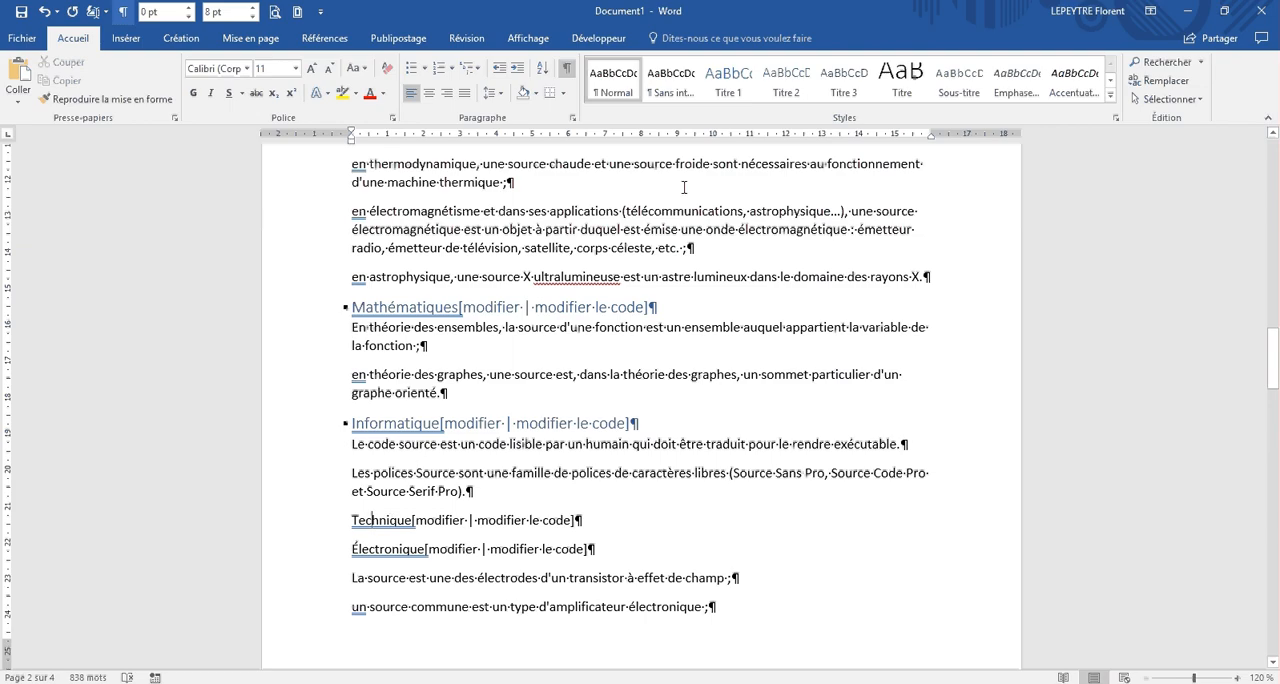
pyautogui.click(727, 88)
# Step: Apply the Titre 2 style to the "Électronique" and "Acoustique" subheadings under Technique
pyautogui.press('Down')
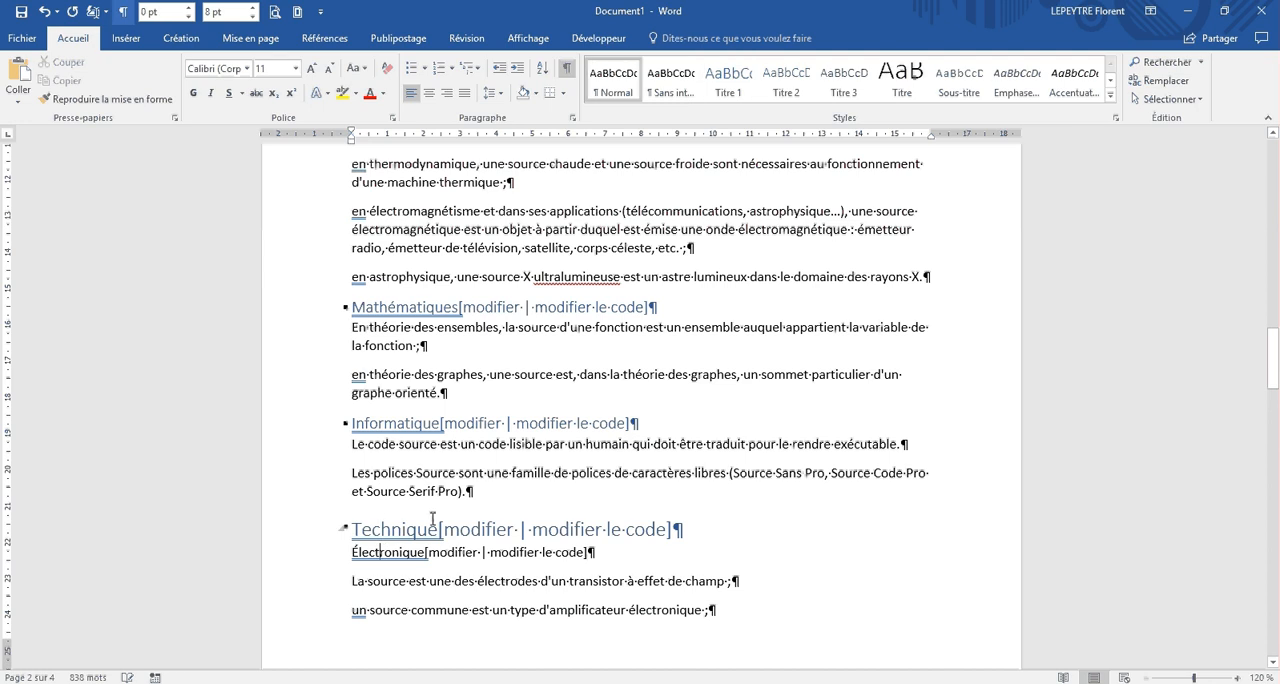
pyautogui.click(786, 82)
pyautogui.scroll(-8, 500, 393)
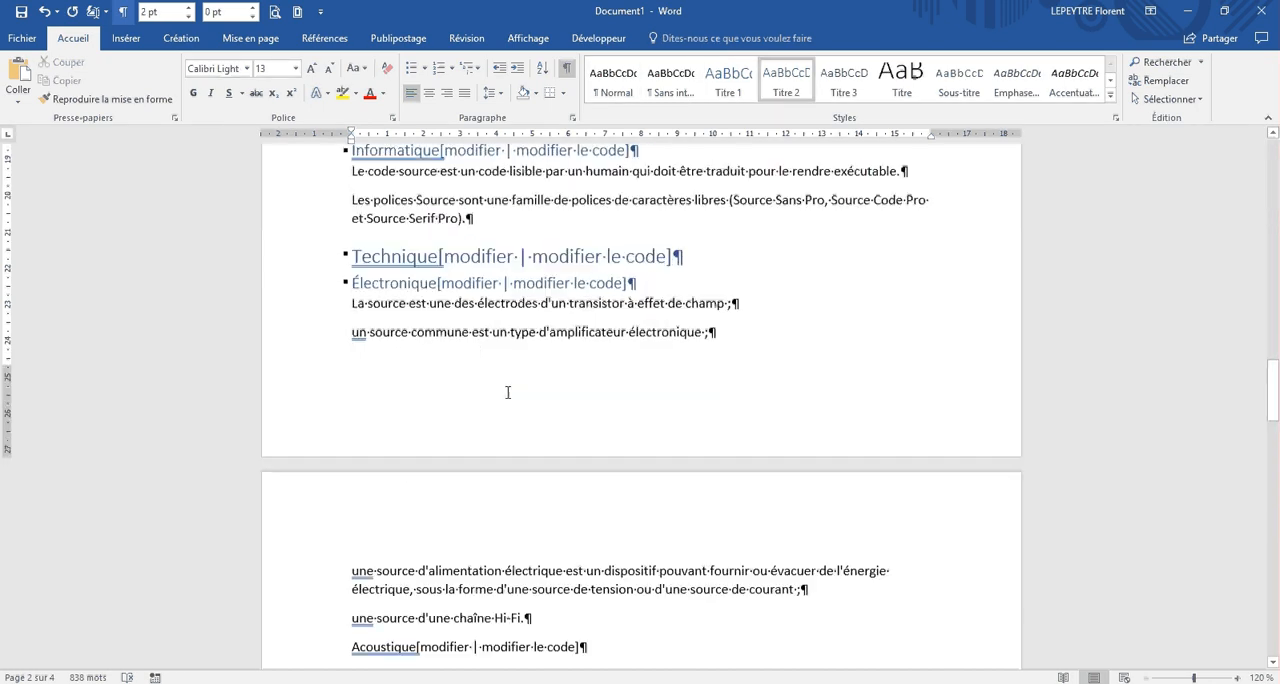
pyautogui.click(392, 464)
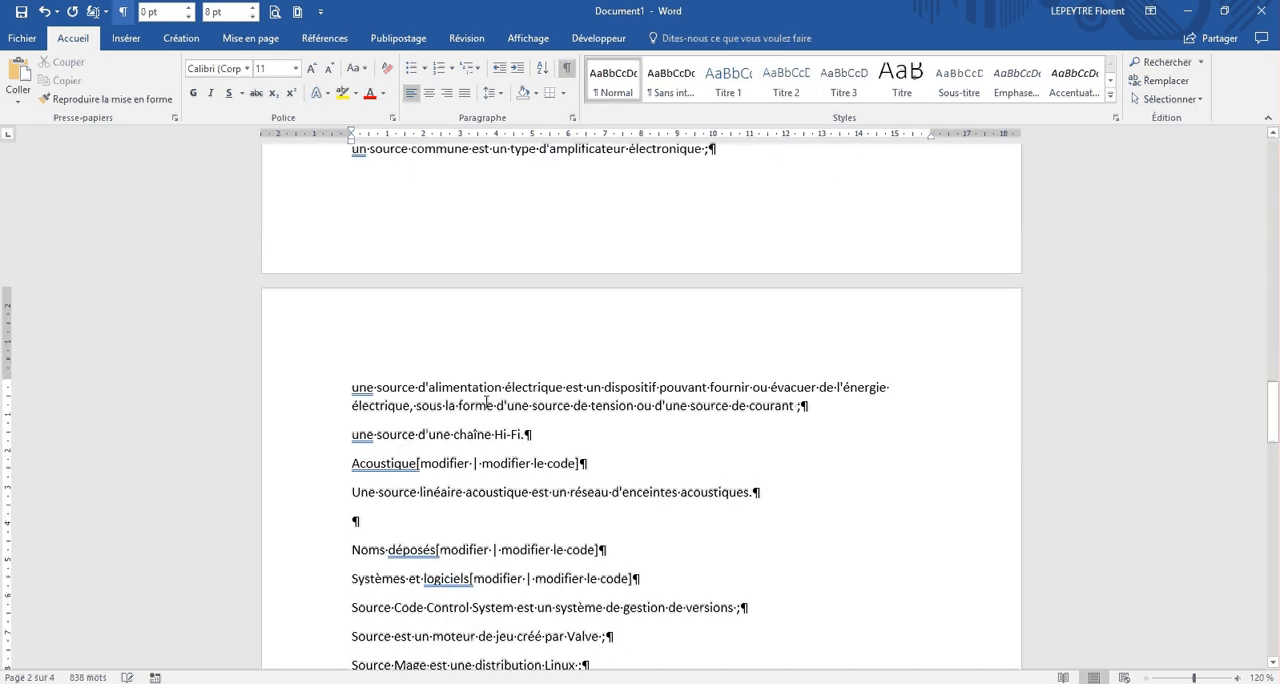
pyautogui.click(786, 82)
# Step: Apply the Titre 1 style to the "Noms déposés" heading and Titre 2 to its "Systèmes et logiciels" subheading
pyautogui.scroll(-3, 516, 374)
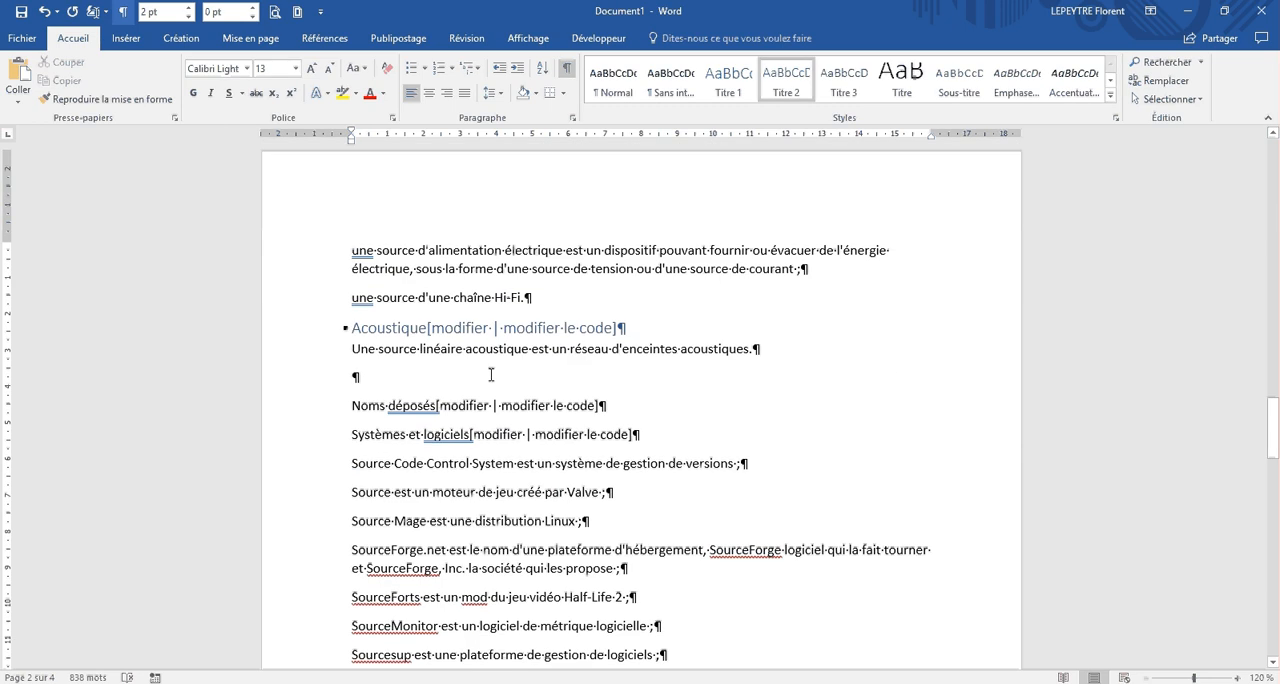
pyautogui.click(383, 405)
pyautogui.click(738, 85)
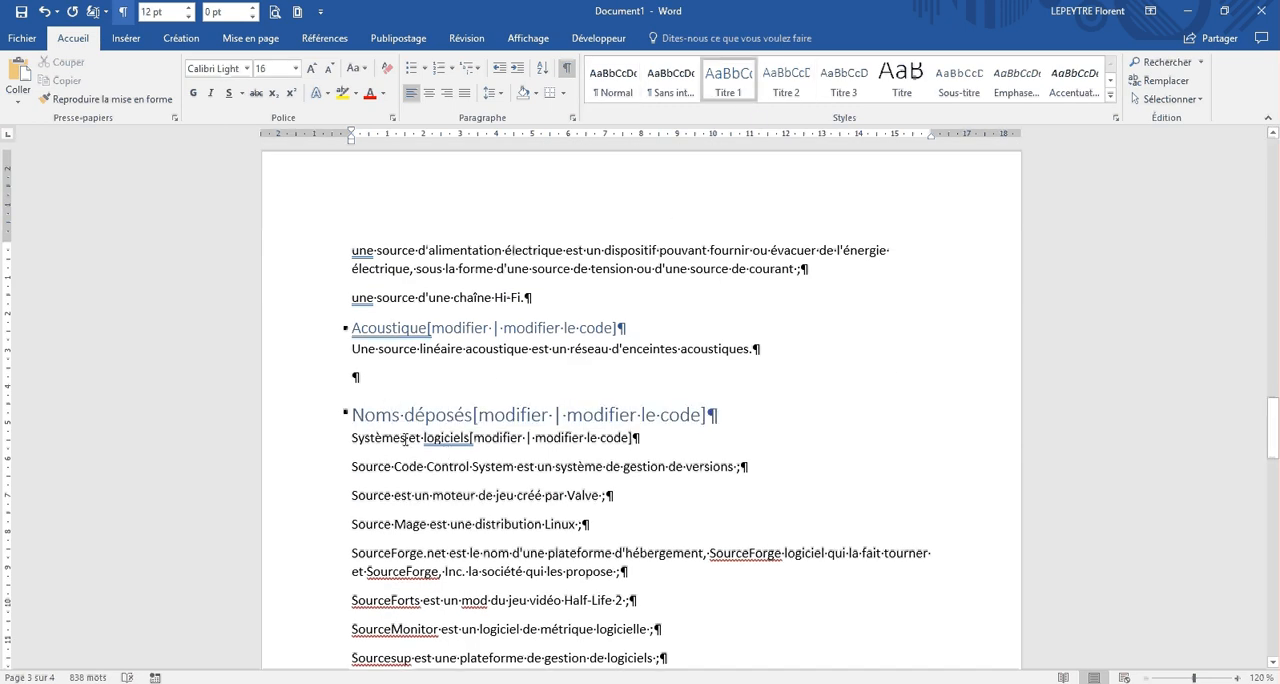
pyautogui.click(795, 97)
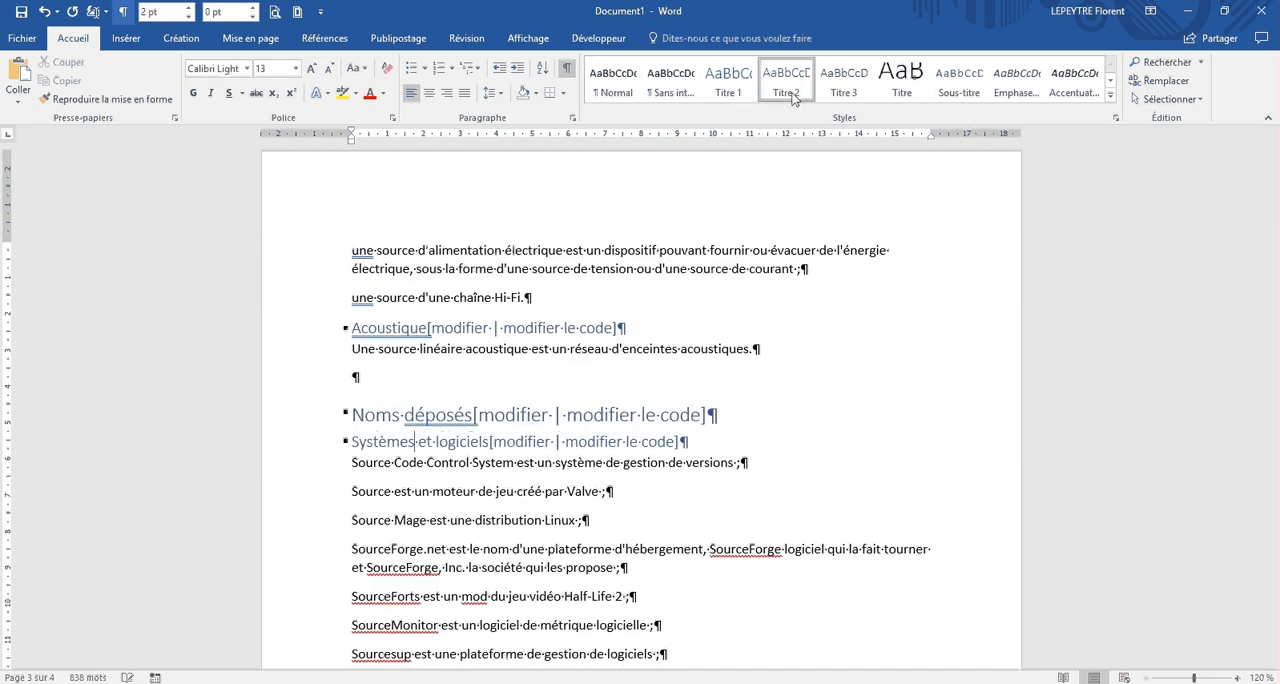
# Step: Check the Wikipedia outline under Noms déposés and apply the Titre 2 style to "Musique" and "Édition" in Word
pyautogui.hotkey('alt', 'Tab')
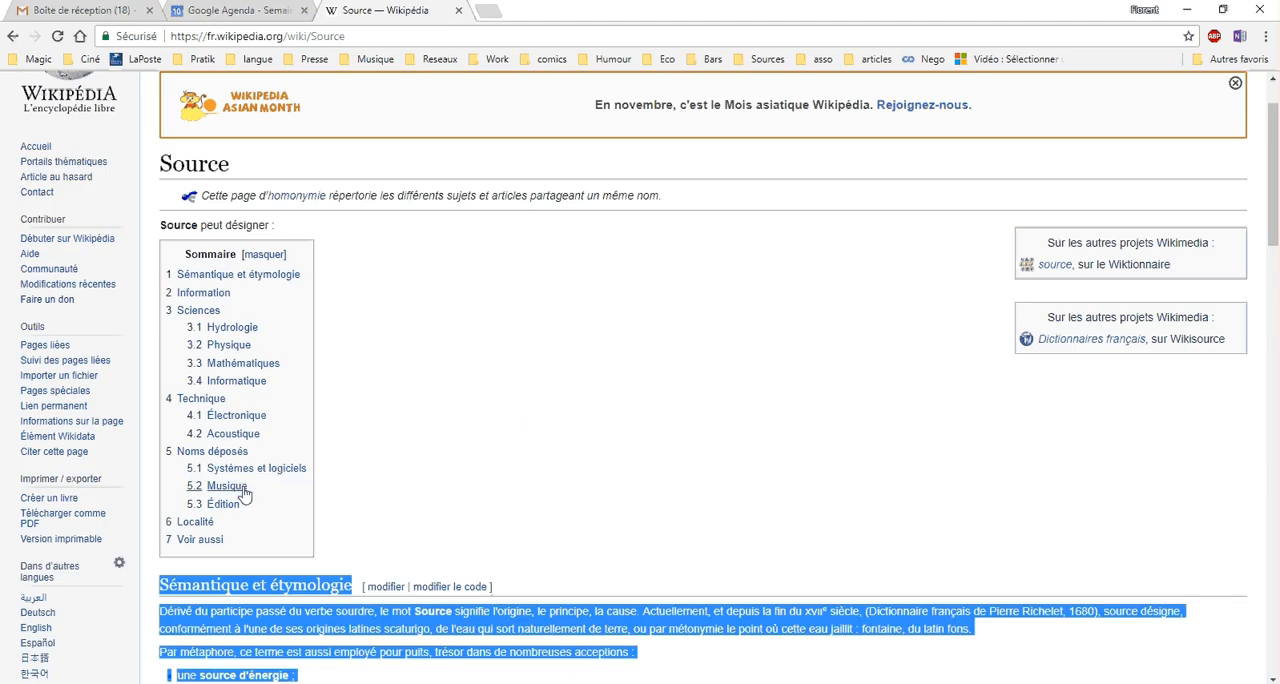
pyautogui.hotkey('alt', 'Tab')
pyautogui.scroll(-3, 506, 456)
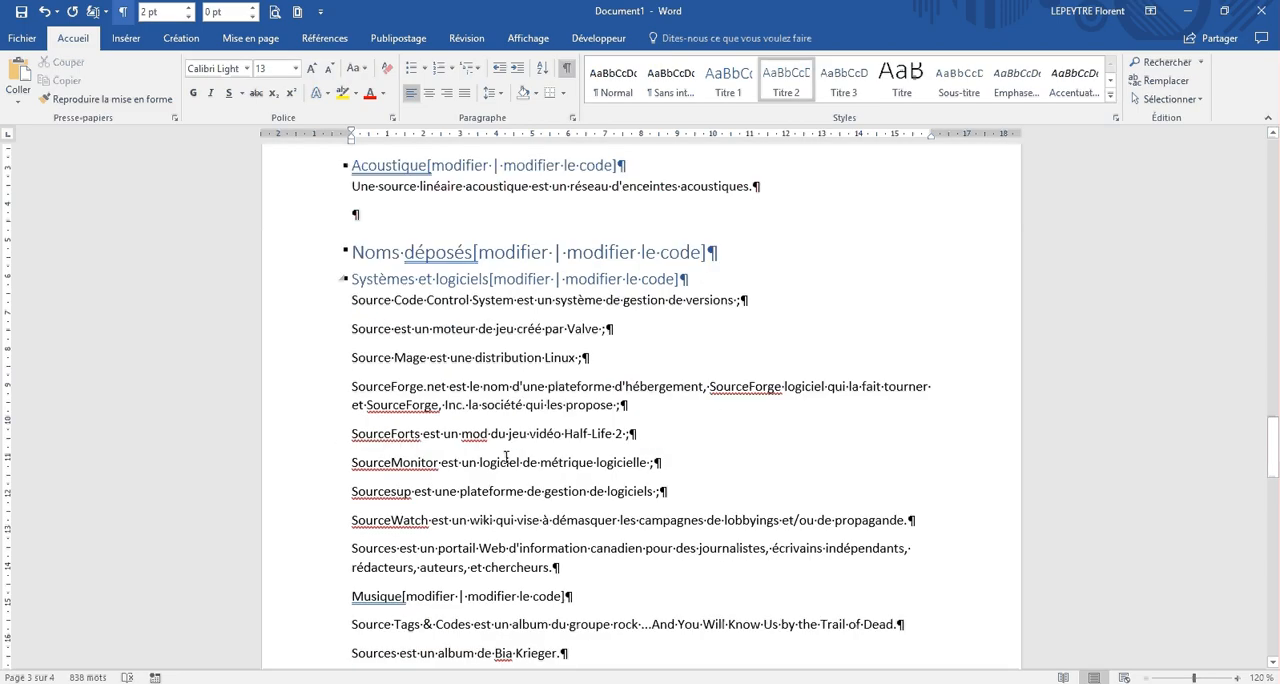
pyautogui.scroll(-3, 506, 456)
pyautogui.click(379, 443)
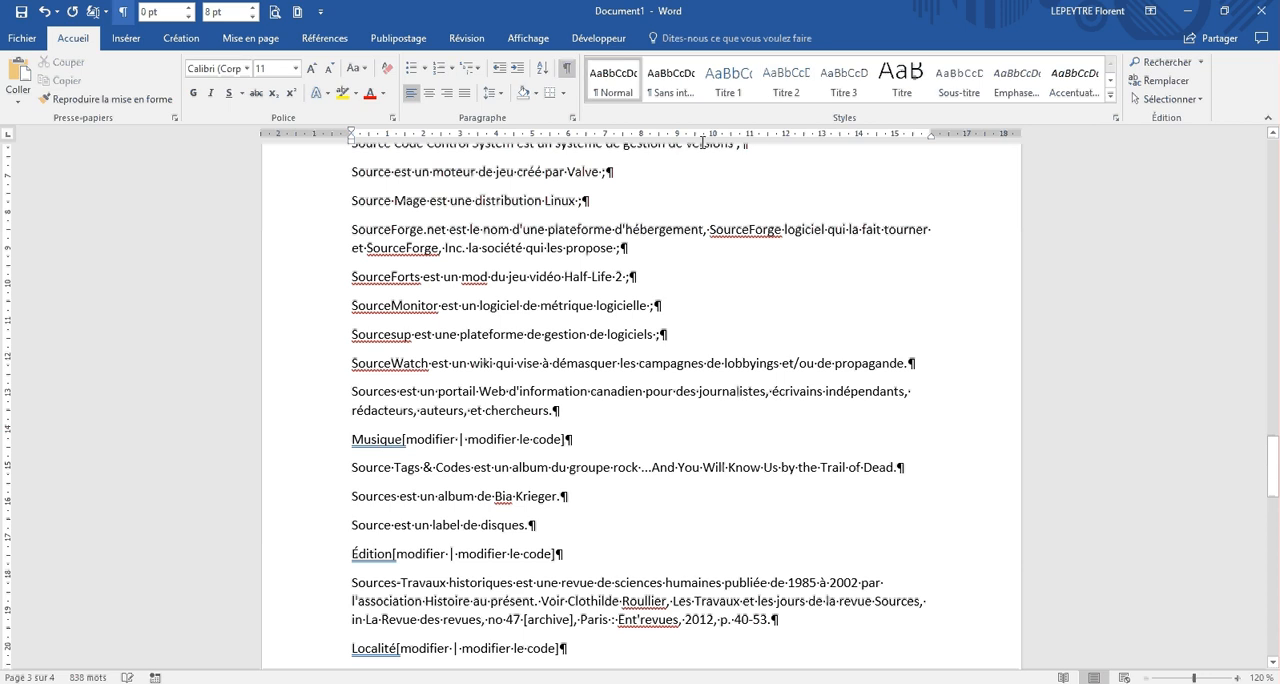
pyautogui.click(785, 80)
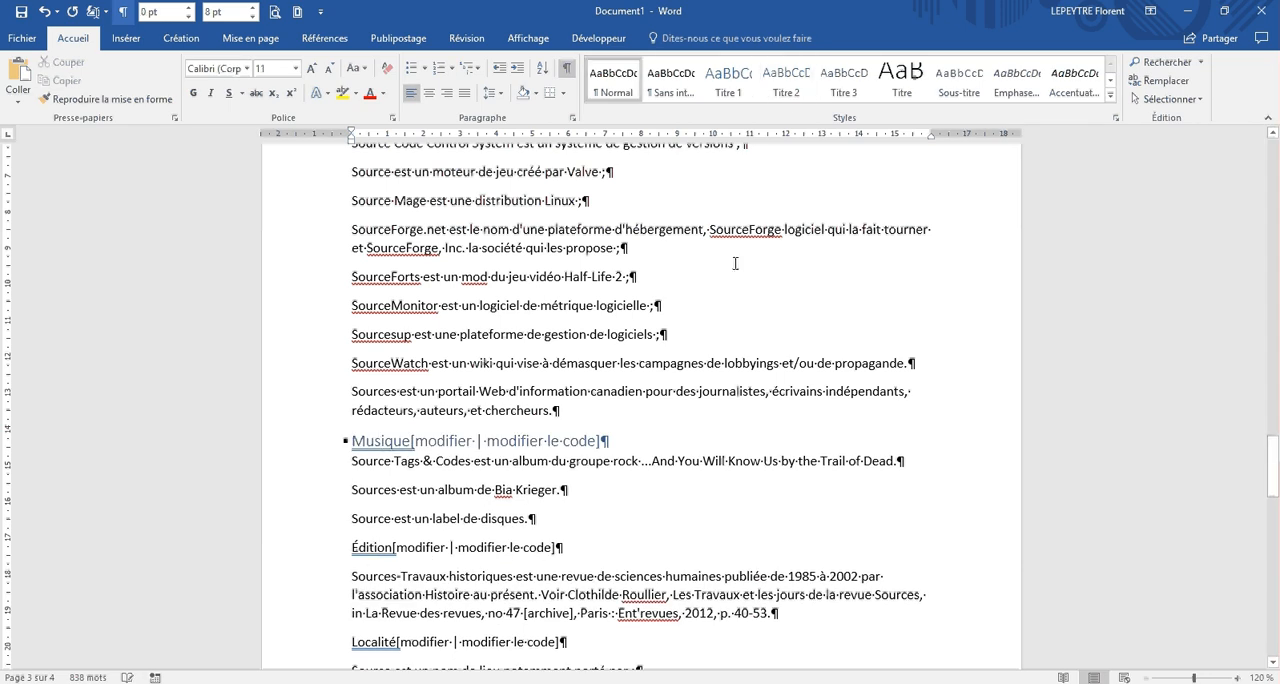
pyautogui.click(785, 80)
# Step: Apply the Titre 1 style to the "Localité" and "Voir aussi" headings
pyautogui.scroll(-5, 380, 370)
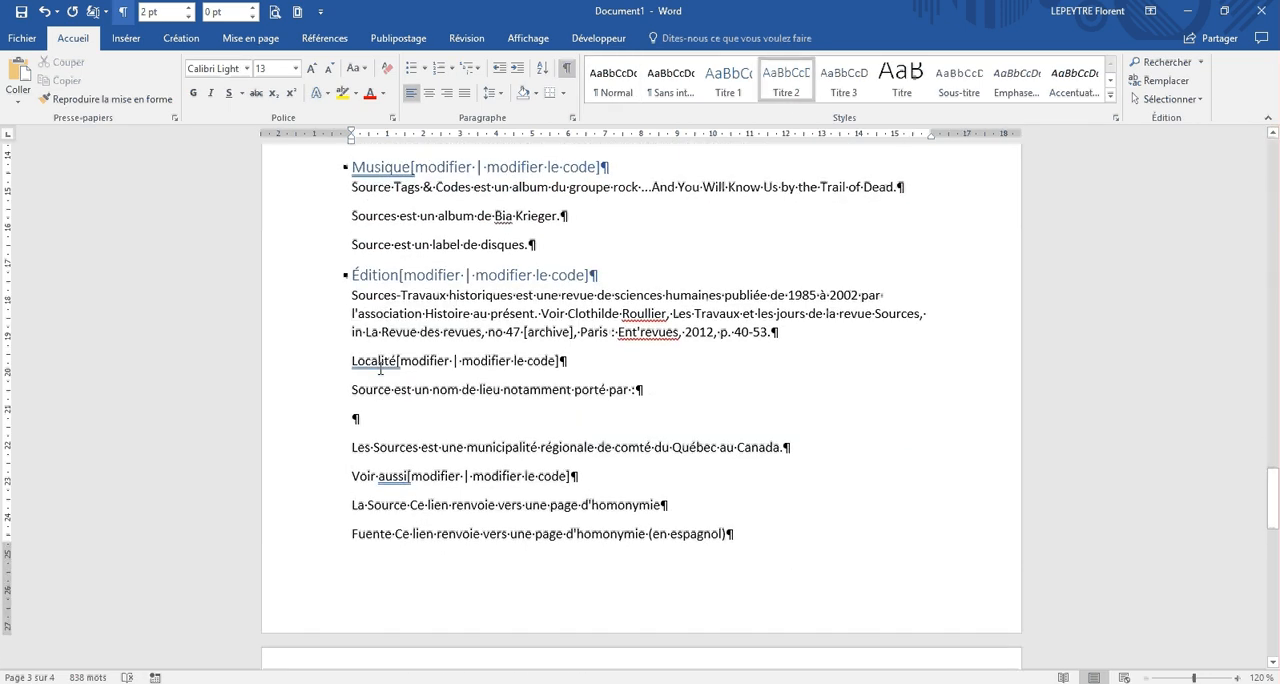
pyautogui.click(380, 368)
pyautogui.click(727, 80)
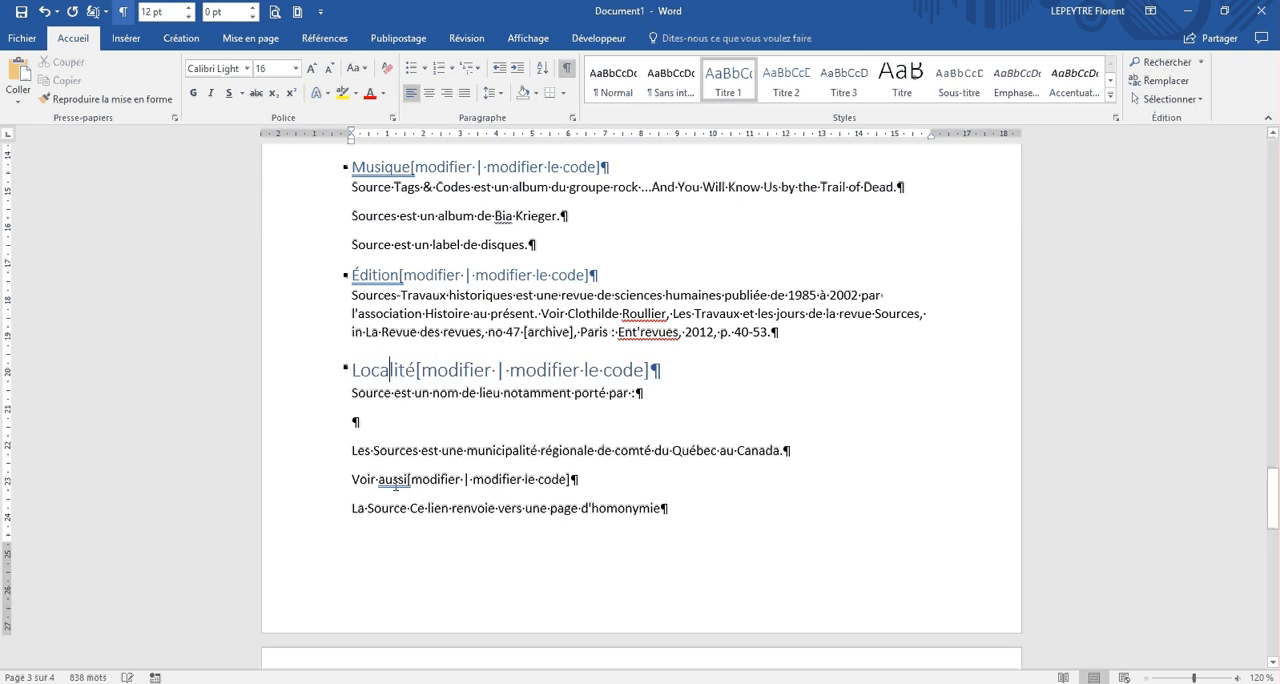
pyautogui.click(395, 483)
pyautogui.click(733, 85)
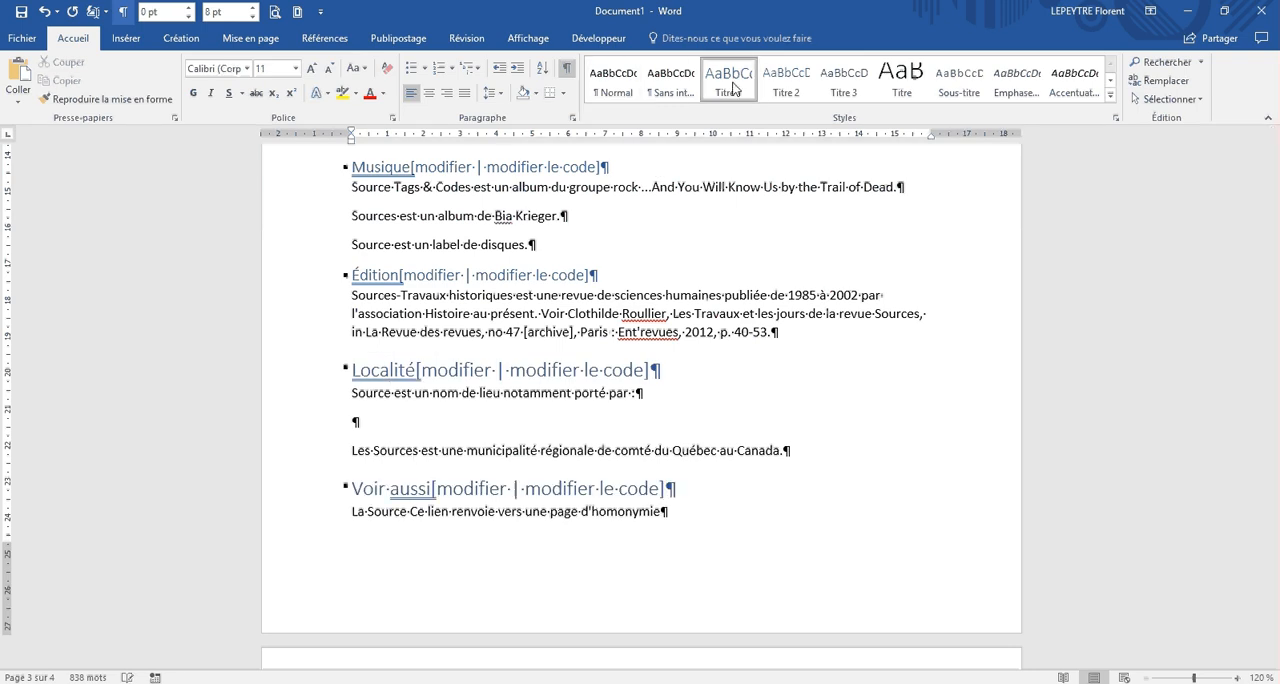
# Step: Turn the four lines from "une source d'énergie" to "une source du droit" on the first page into a bulleted list
pyautogui.scroll(10, 665, 580)
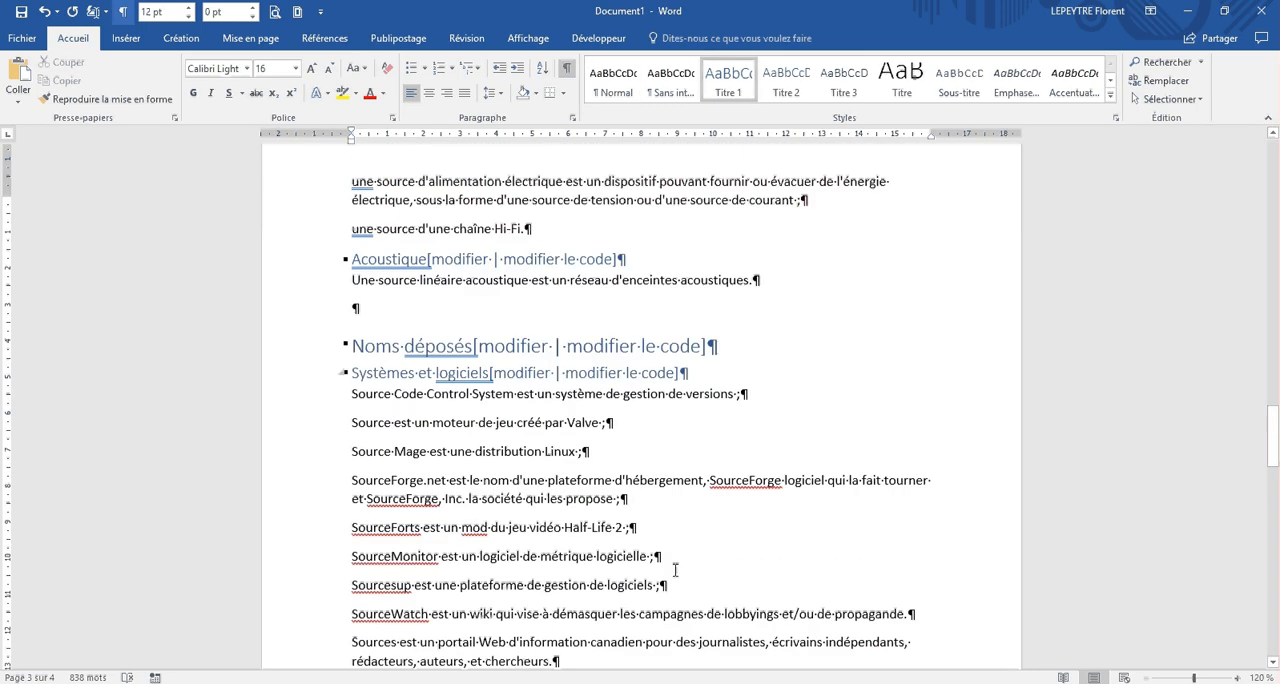
pyautogui.scroll(20, 675, 570)
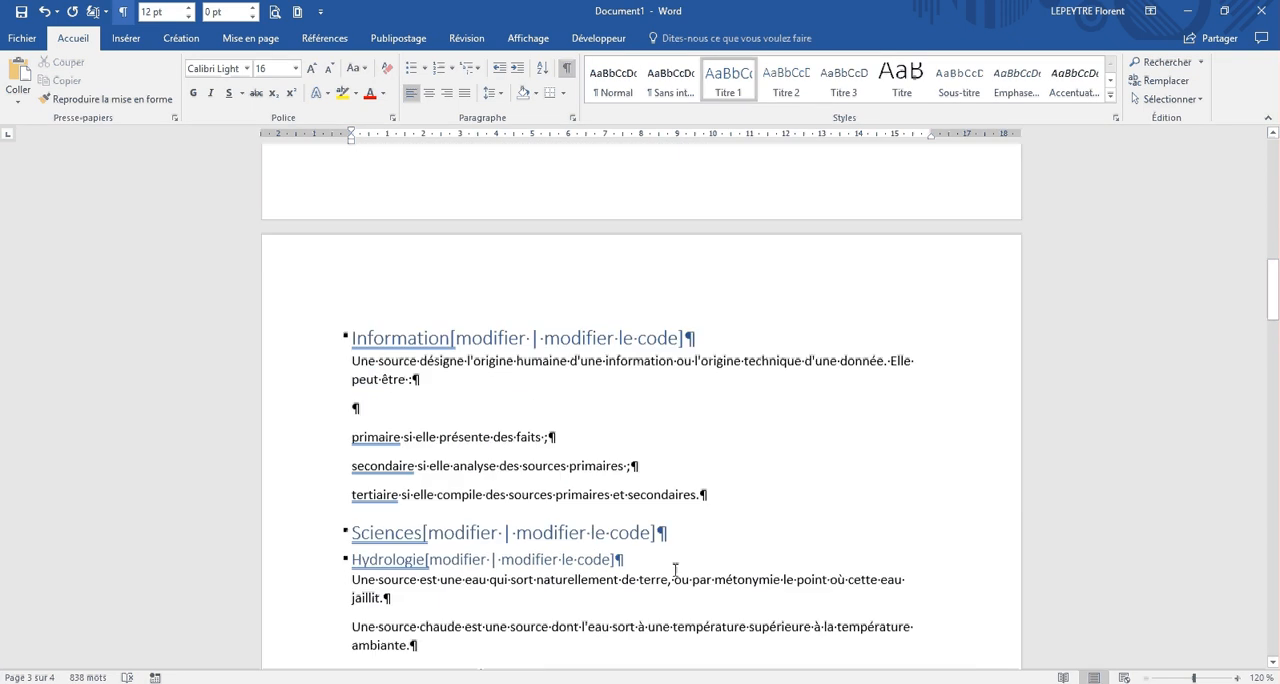
pyautogui.scroll(20, 675, 570)
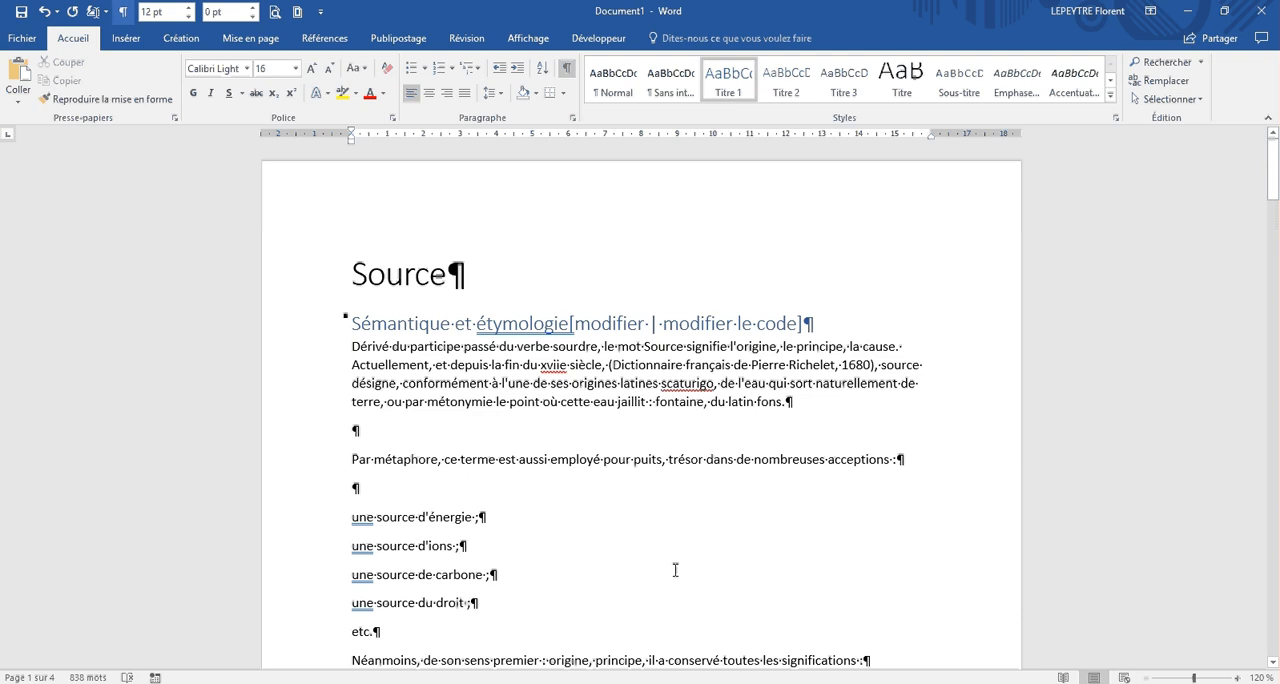
pyautogui.scroll(-4, 675, 570)
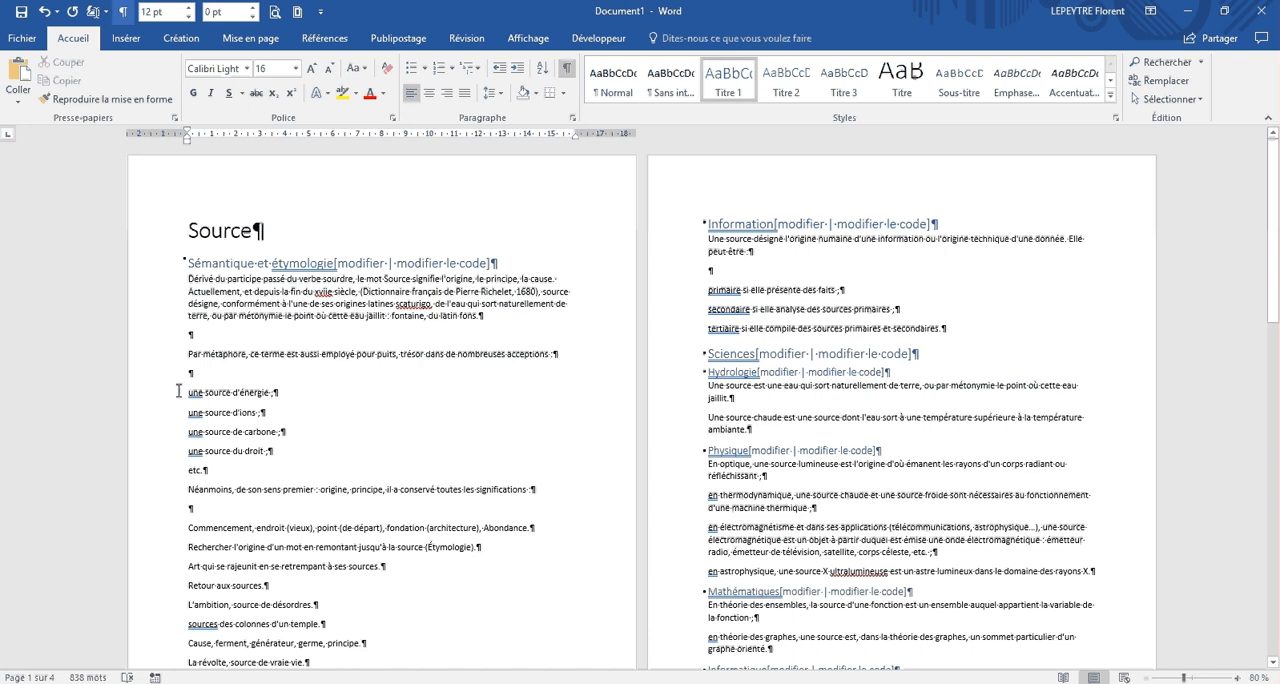
pyautogui.moveTo(156, 395); pyautogui.dragTo(157, 455)
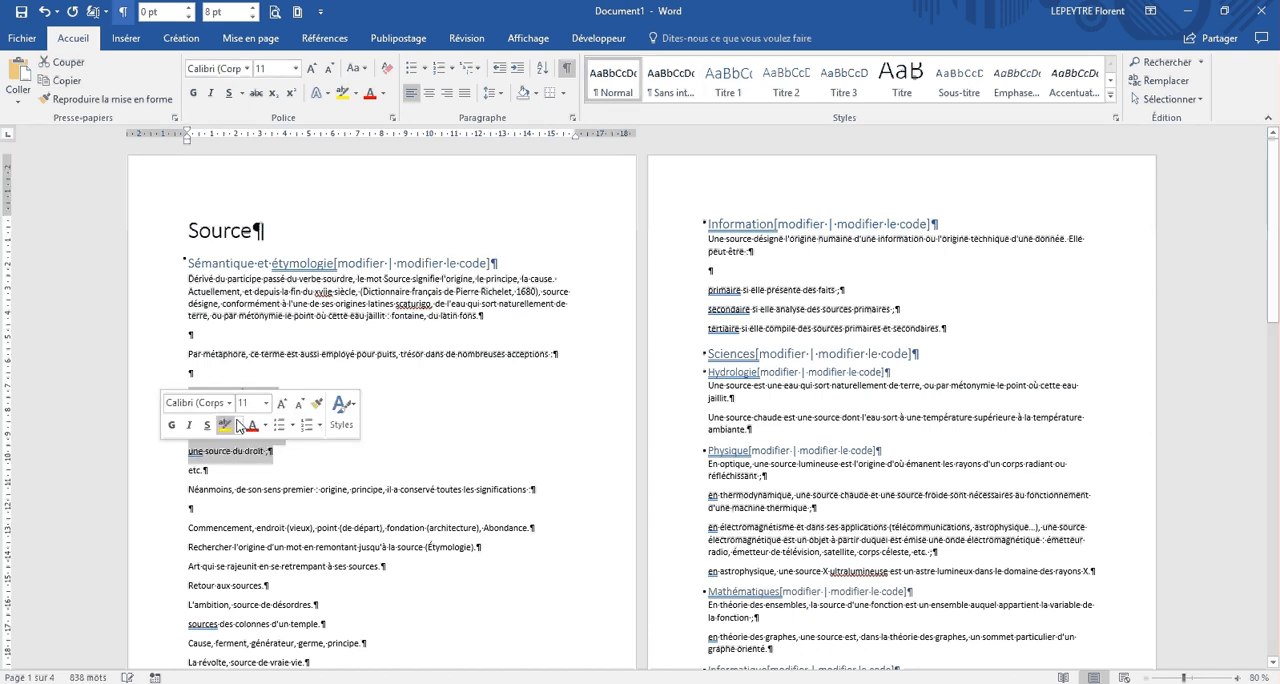
pyautogui.click(279, 425)
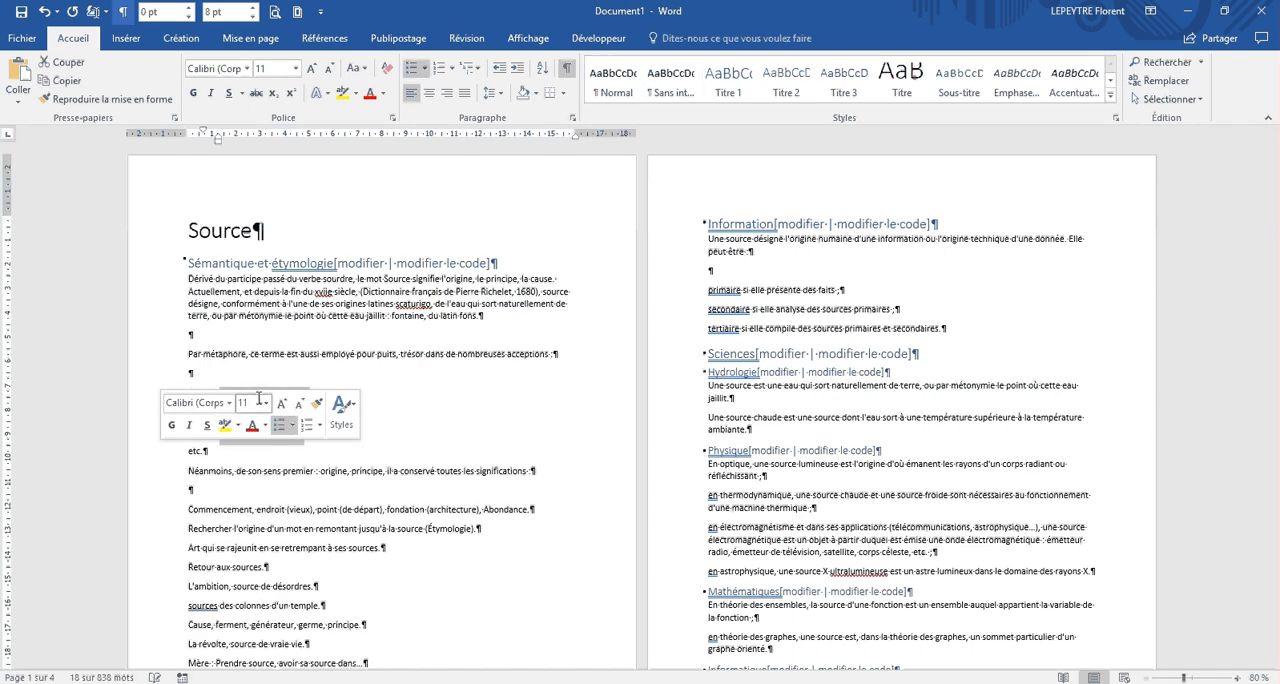
# Step: Delete the empty paragraphs before and after the "Par métaphore" paragraph
pyautogui.click(186, 335)
pyautogui.press('Delete')
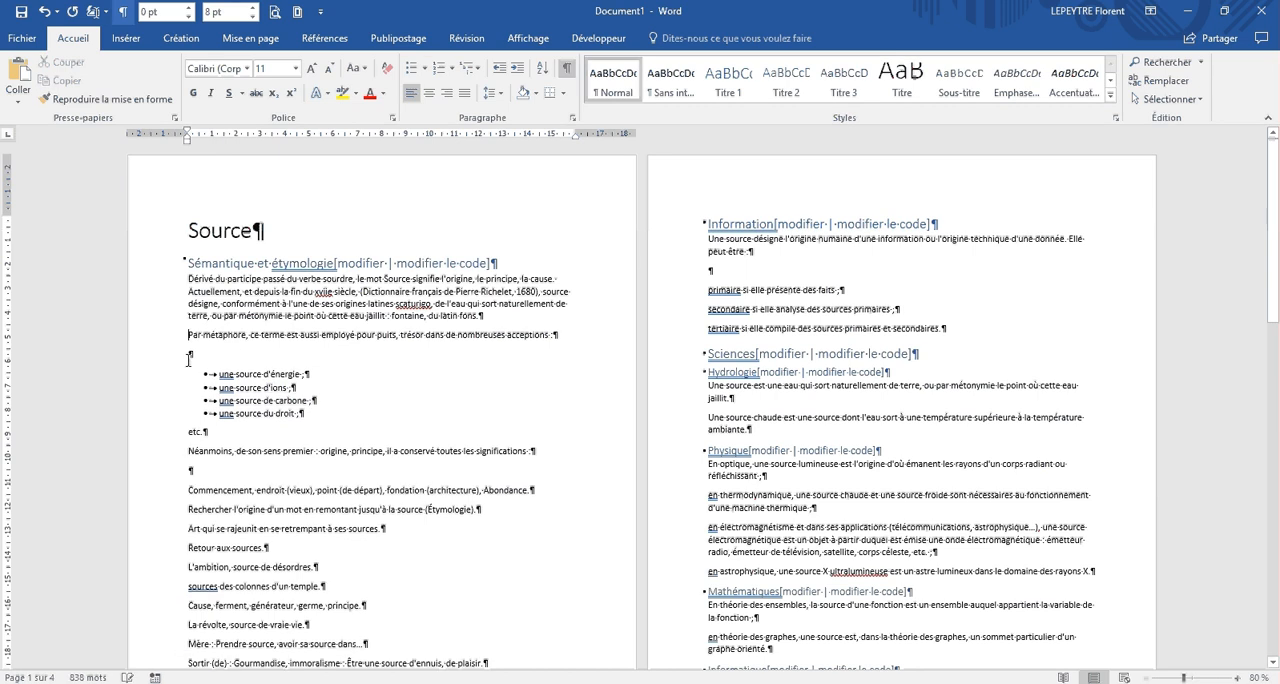
pyautogui.click(187, 357)
pyautogui.press('Delete')
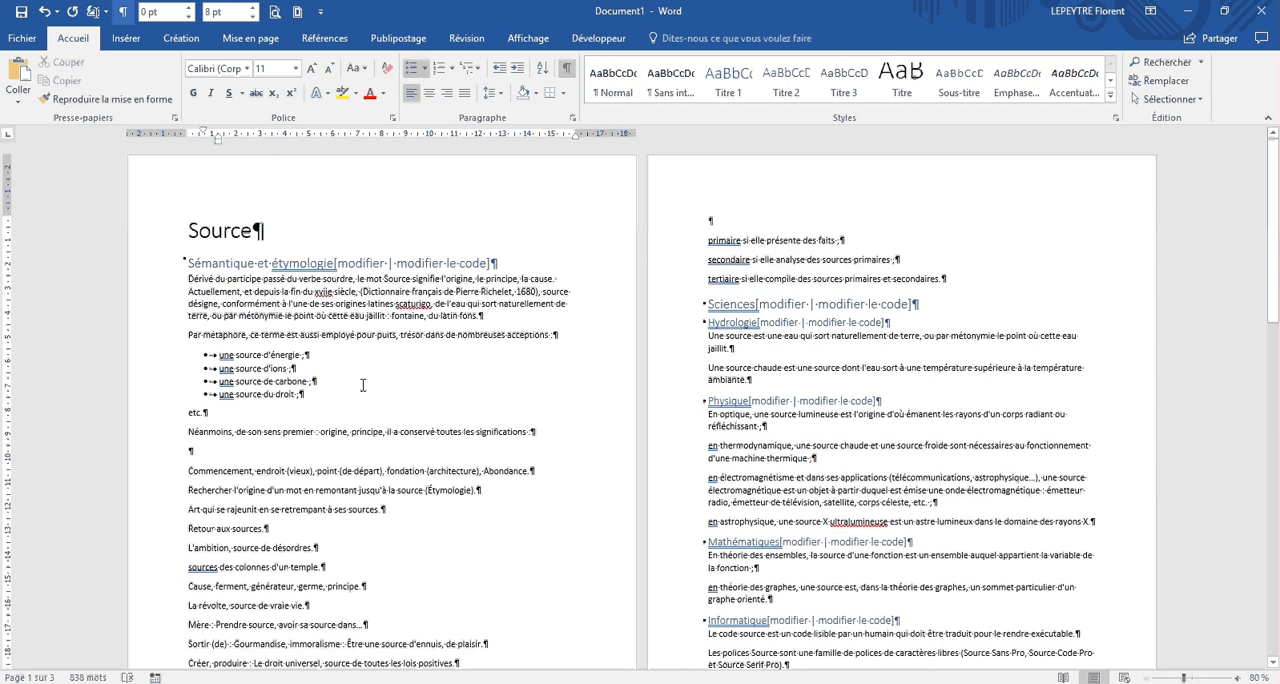
# Step: Apply the Office theme Facette to the document
pyautogui.click(346, 302)
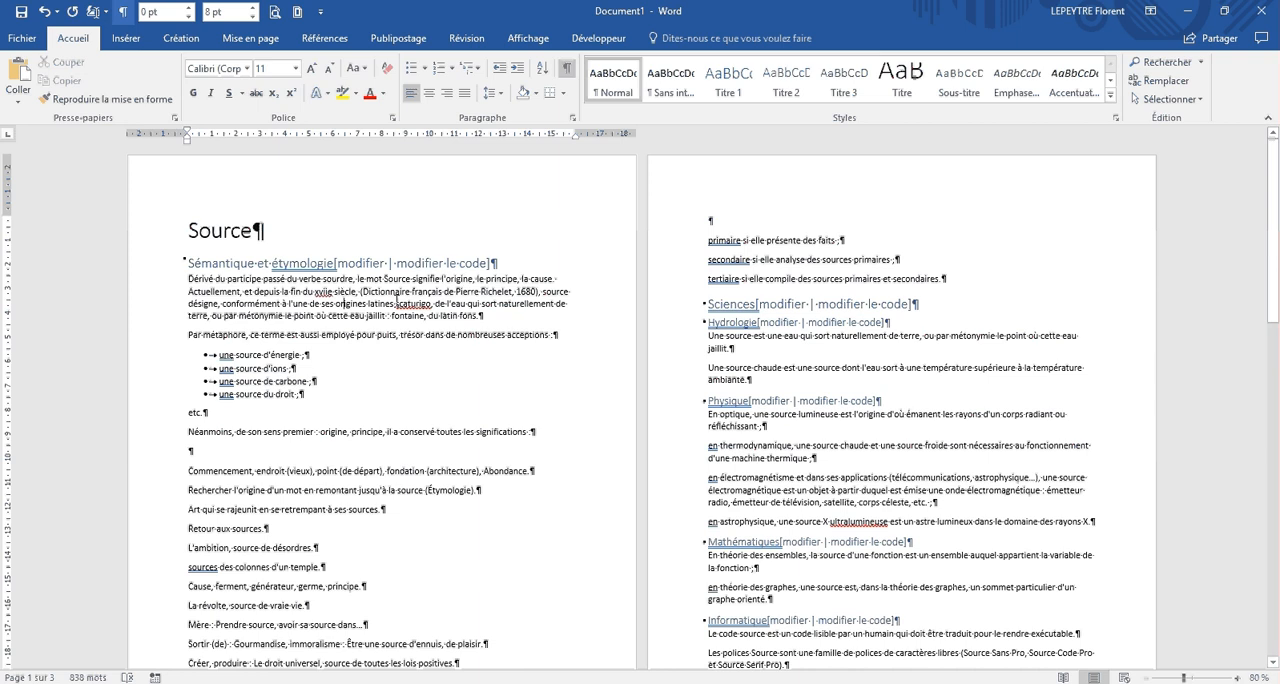
pyautogui.click(181, 39)
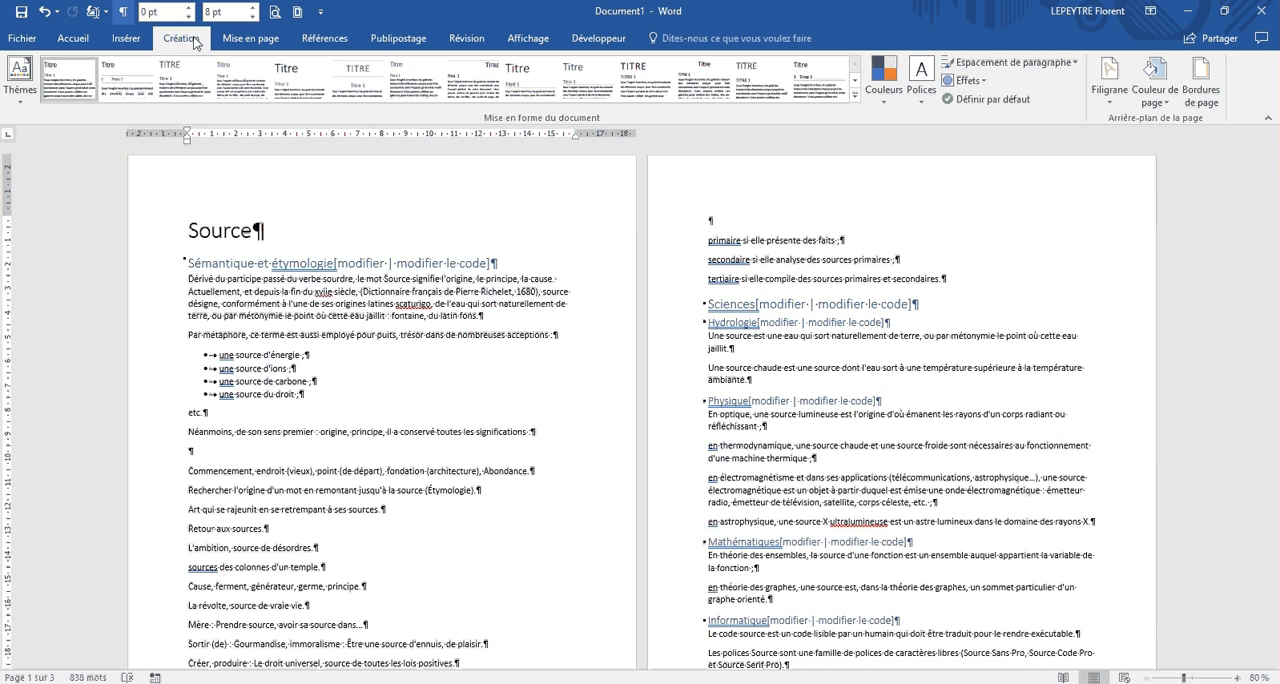
pyautogui.click(21, 94)
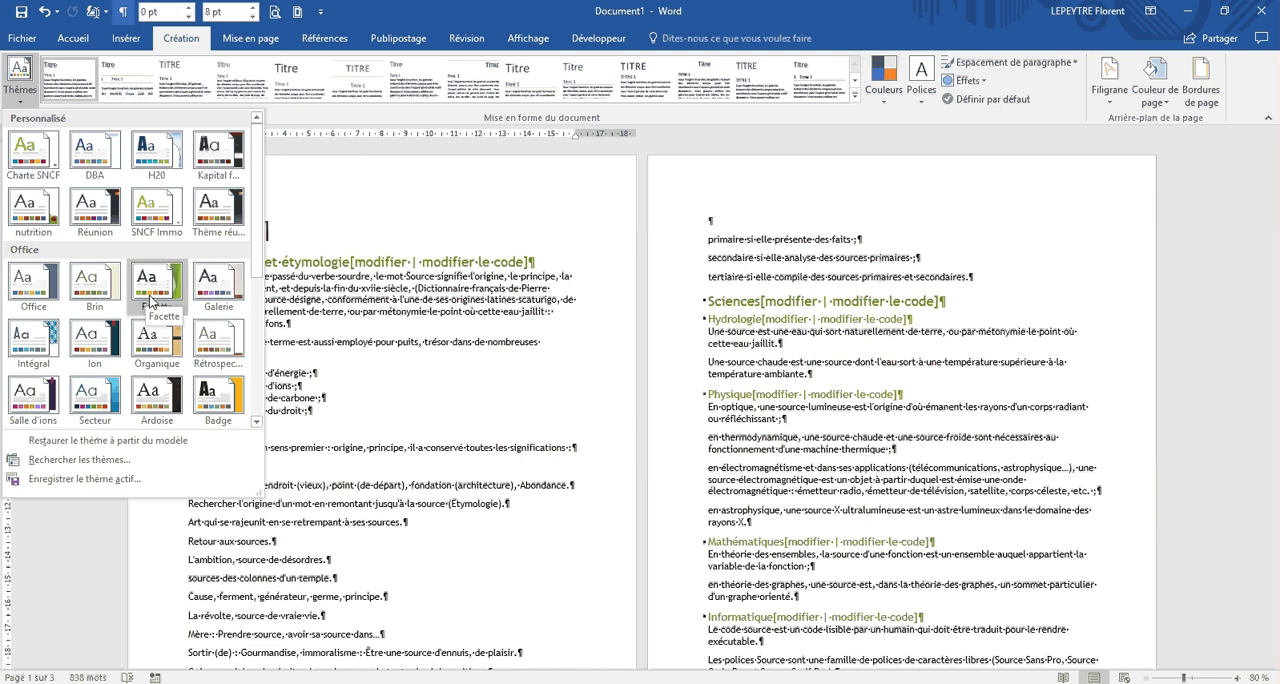
pyautogui.click(150, 300)
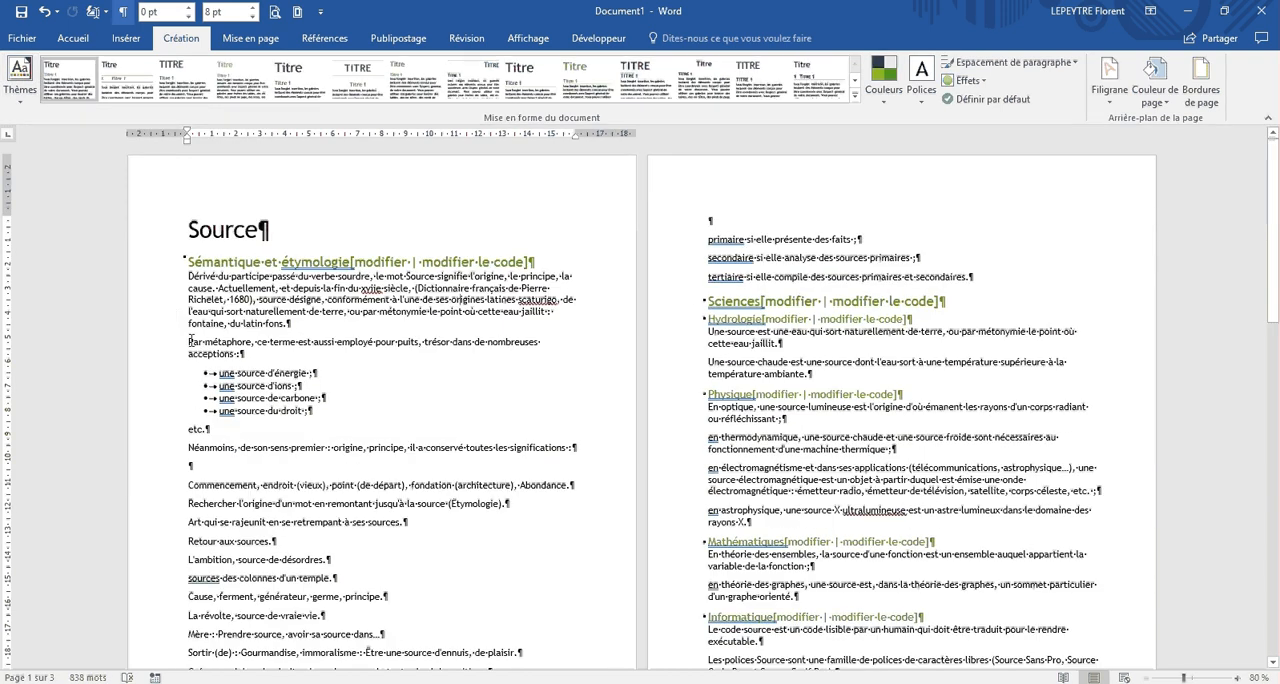
# Step: Select the "Par métaphore" paragraph and examine the theme colours offered for its font, leaving the colour as is
pyautogui.moveTo(190, 342); pyautogui.dragTo(245, 354)
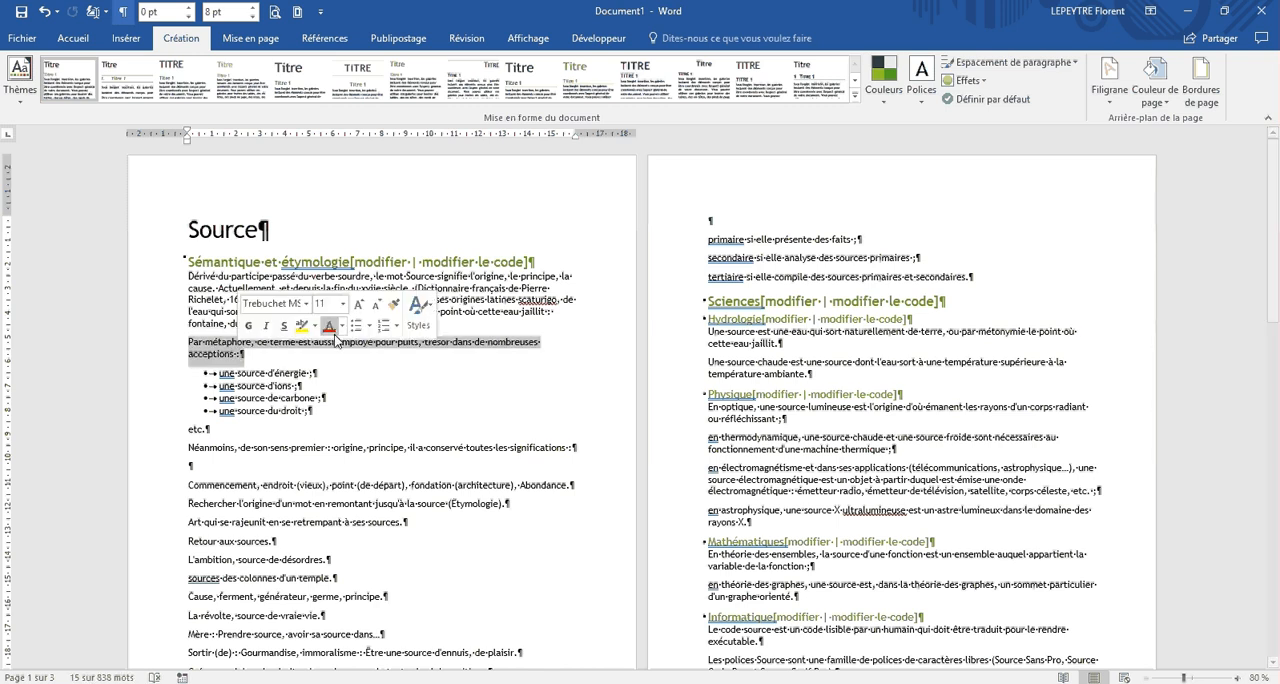
pyautogui.click(340, 328)
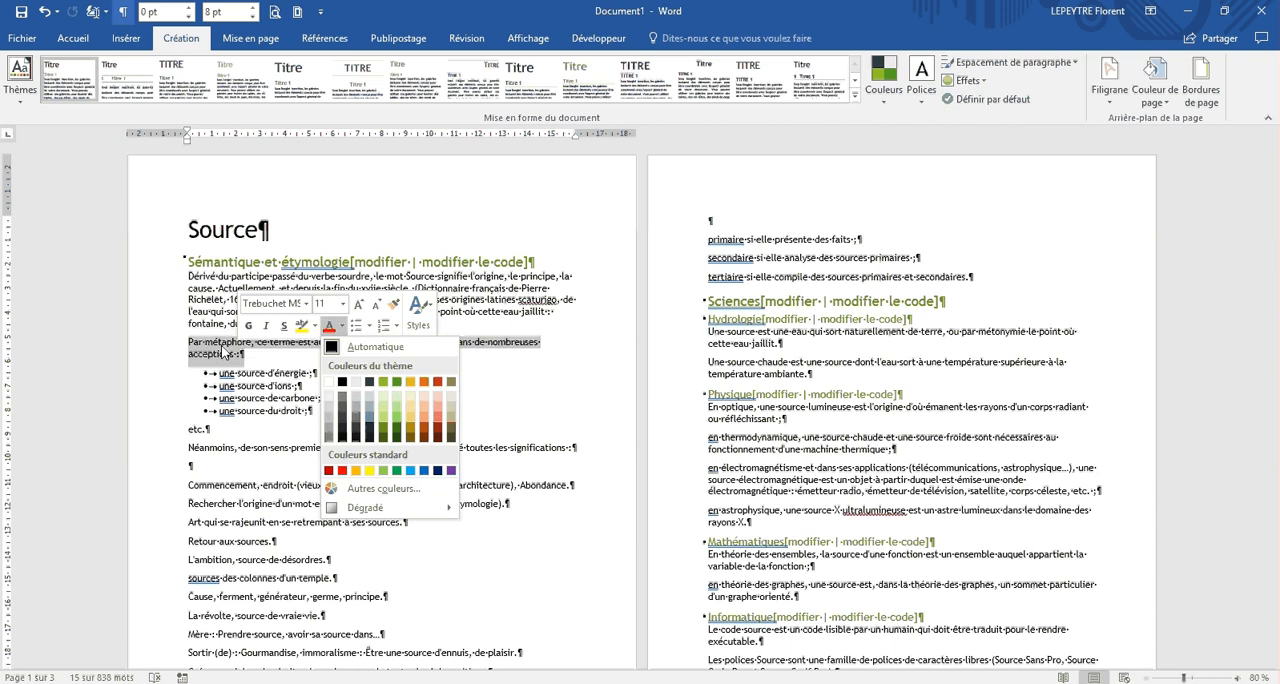
pyautogui.press('Escape')
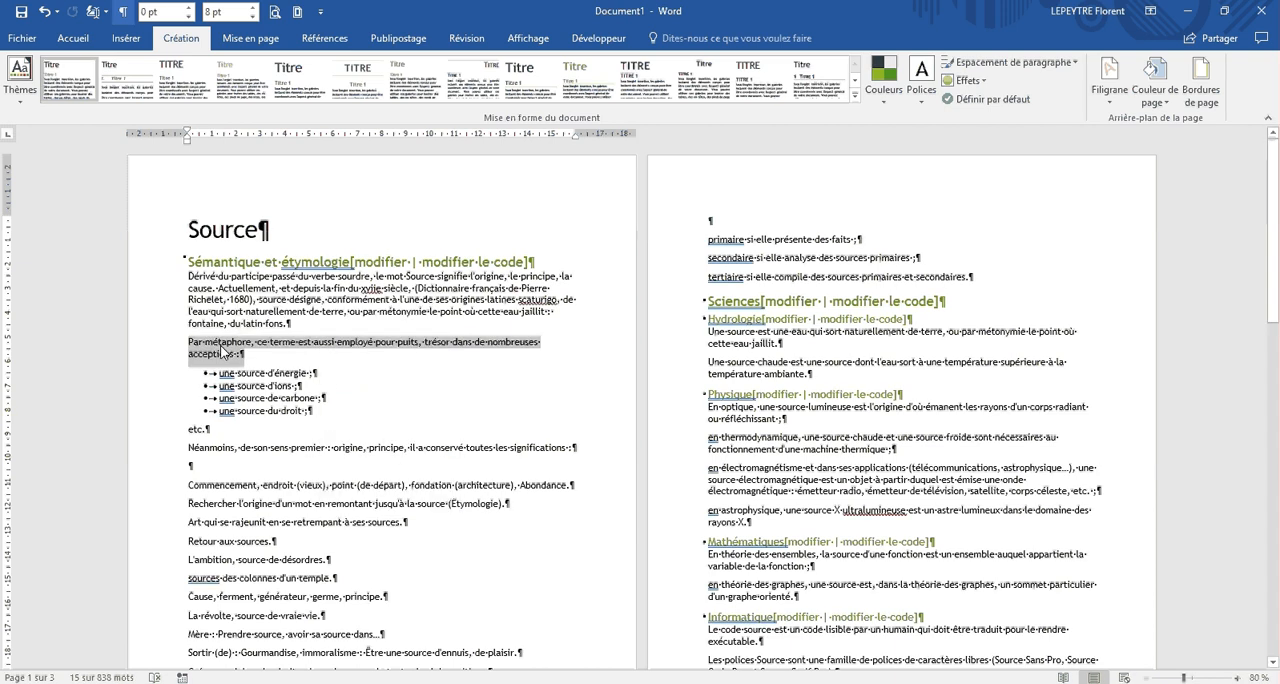
# Step: Apply the Office theme Intégral to the document and examine the available theme colour and font sets without changing them
pyautogui.click(16, 96)
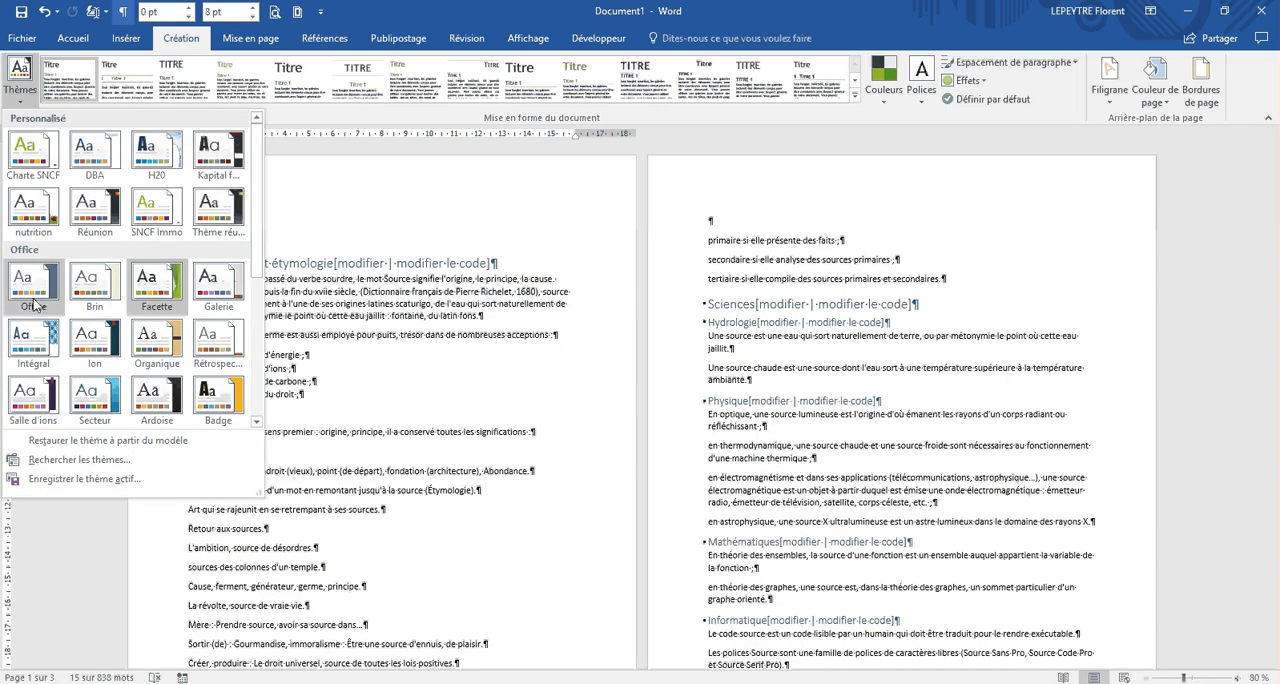
pyautogui.click(33, 345)
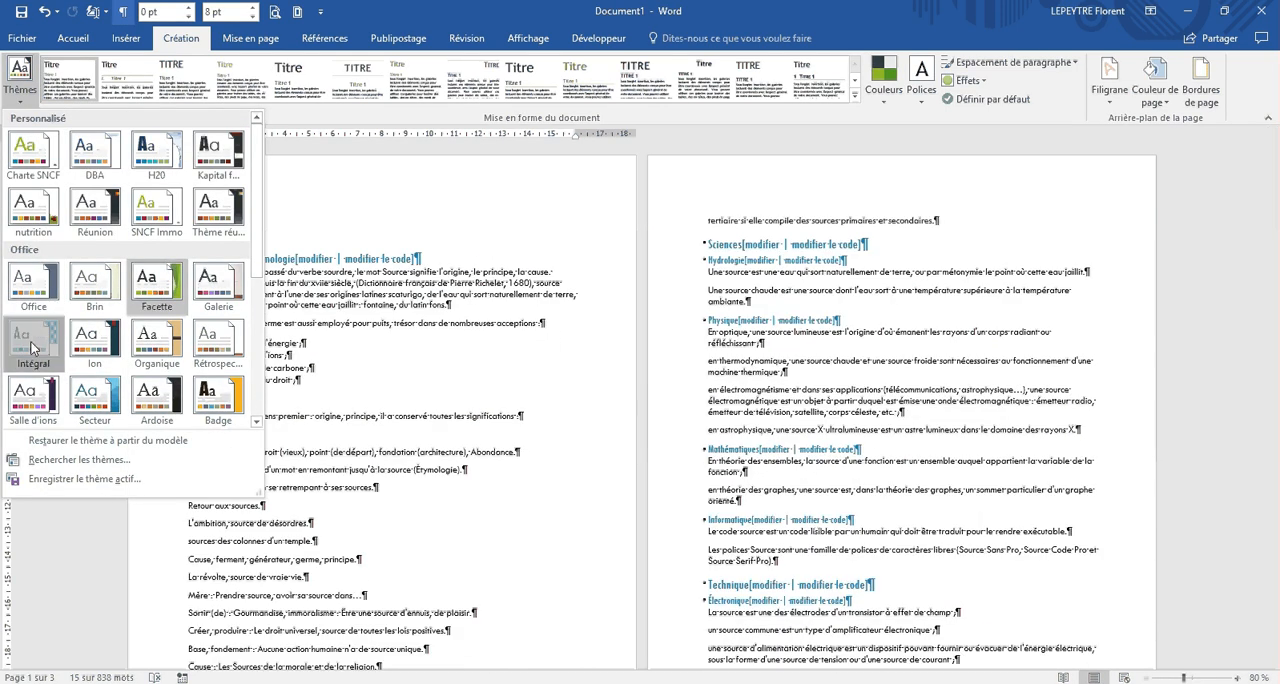
pyautogui.click(888, 104)
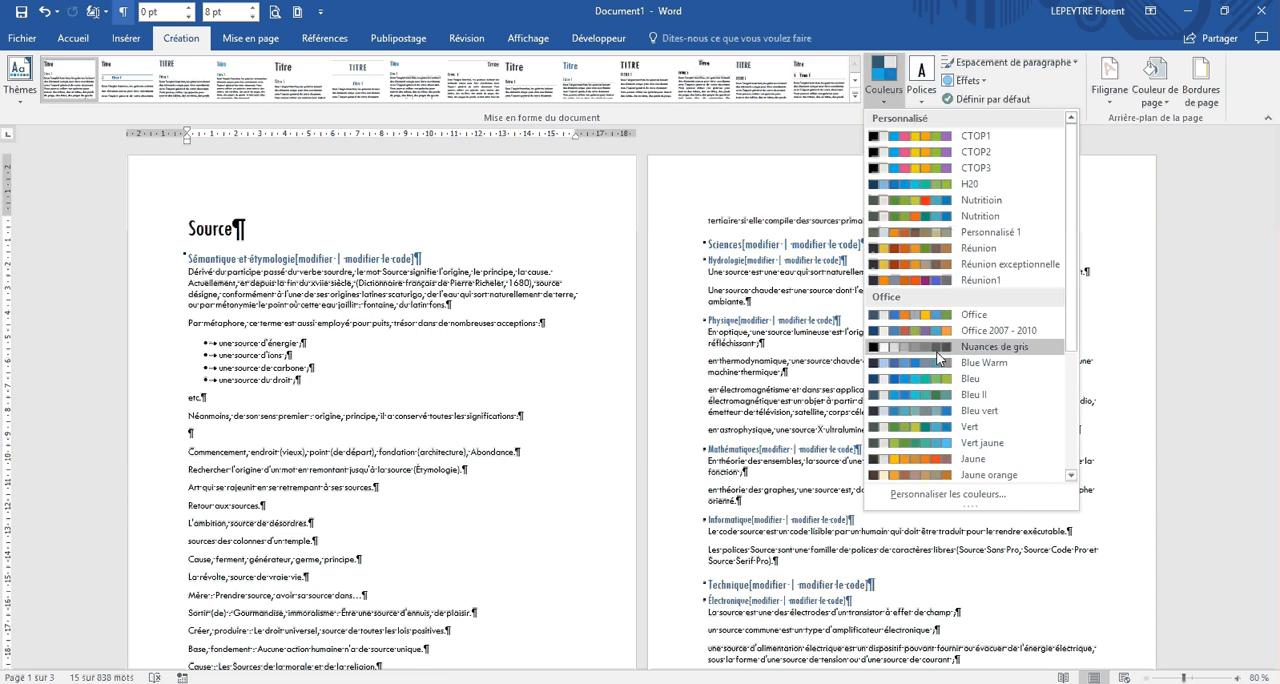
pyautogui.click(924, 98)
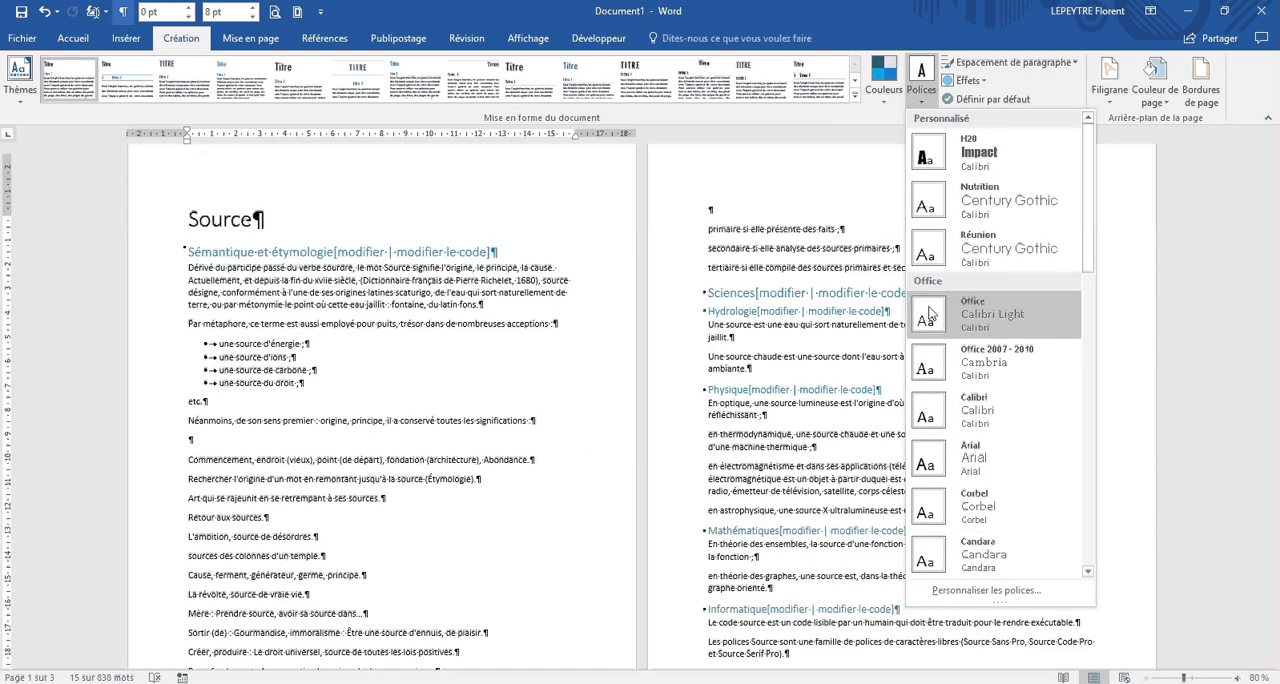
pyautogui.click(316, 296)
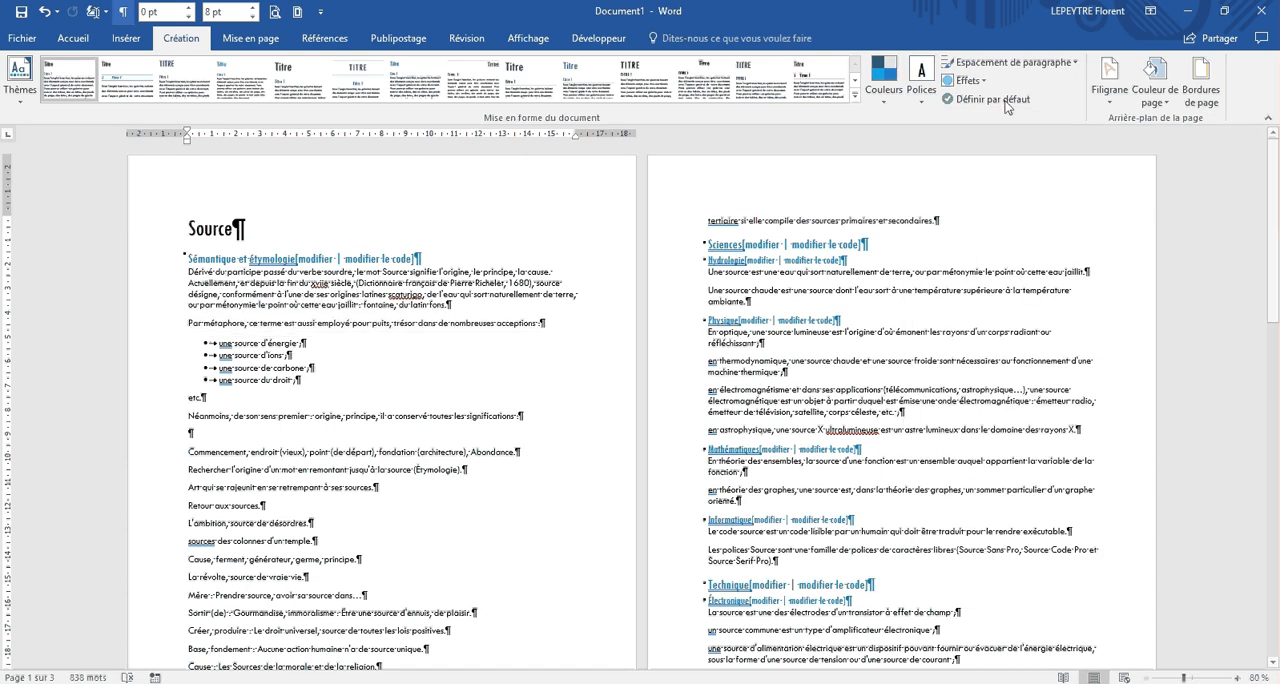
# Step: Apply the predefined Ouvert paragraph spacing to the whole document and check the spacing values of a body paragraph
pyautogui.click(1070, 63)
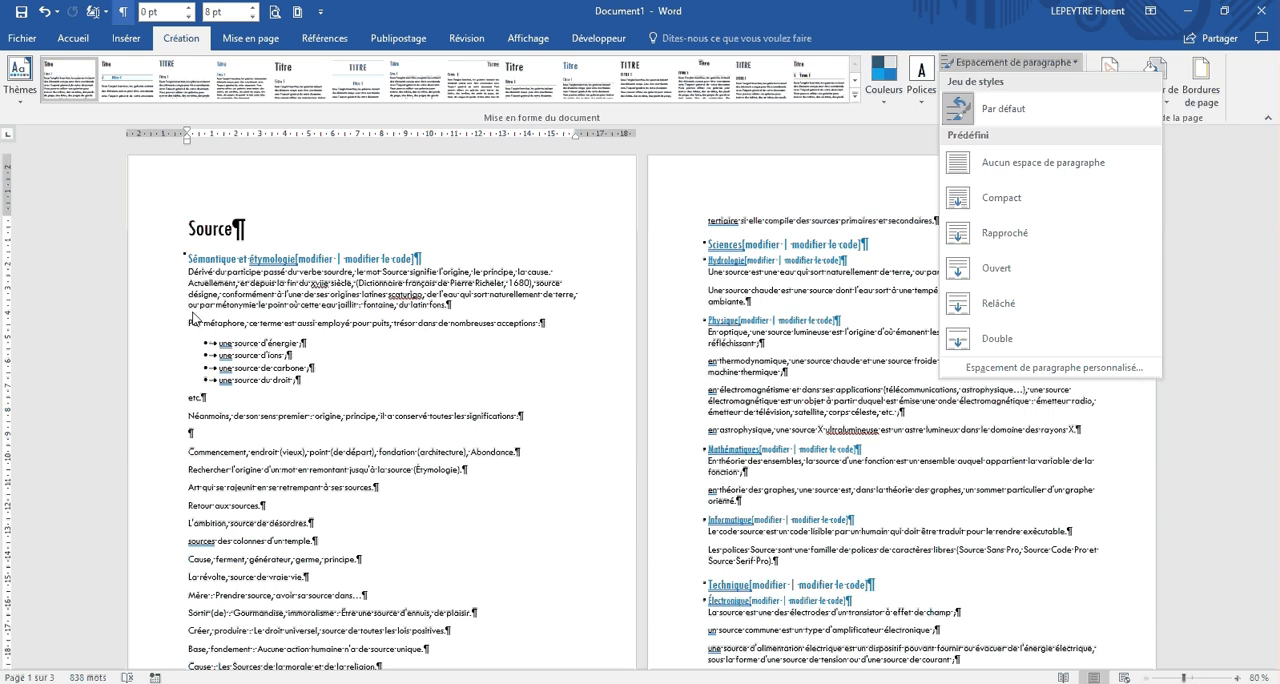
pyautogui.click(233, 46)
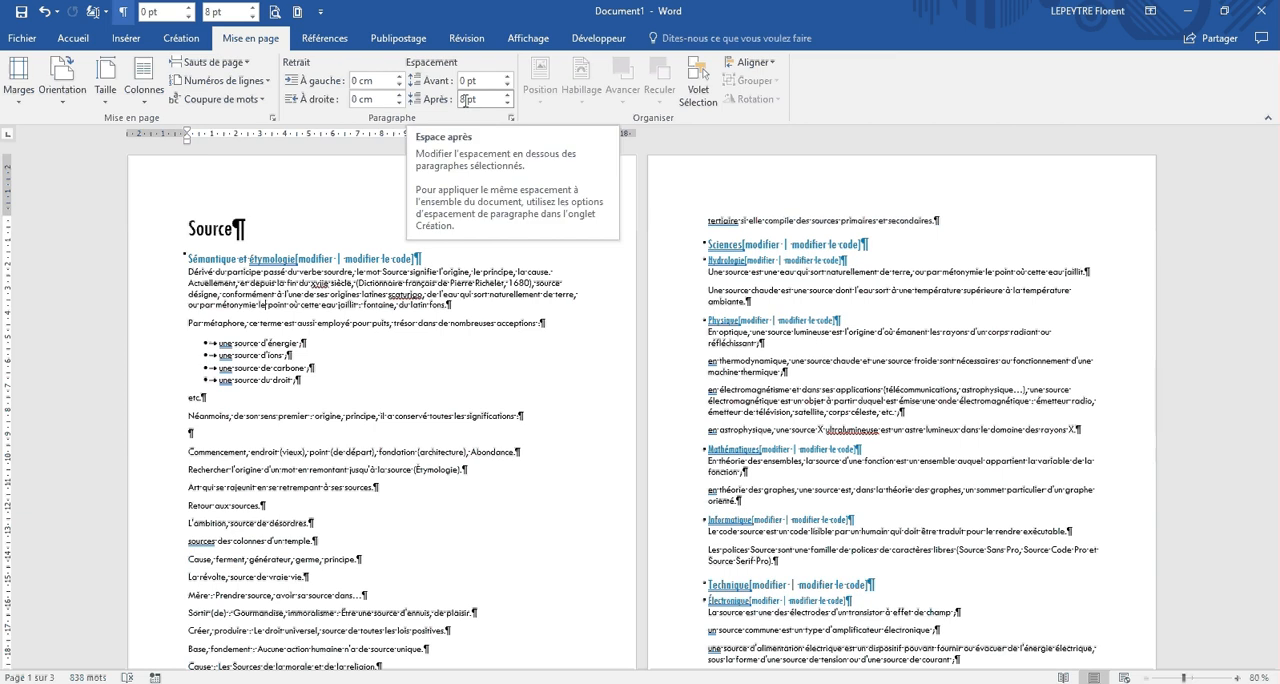
pyautogui.click(199, 284)
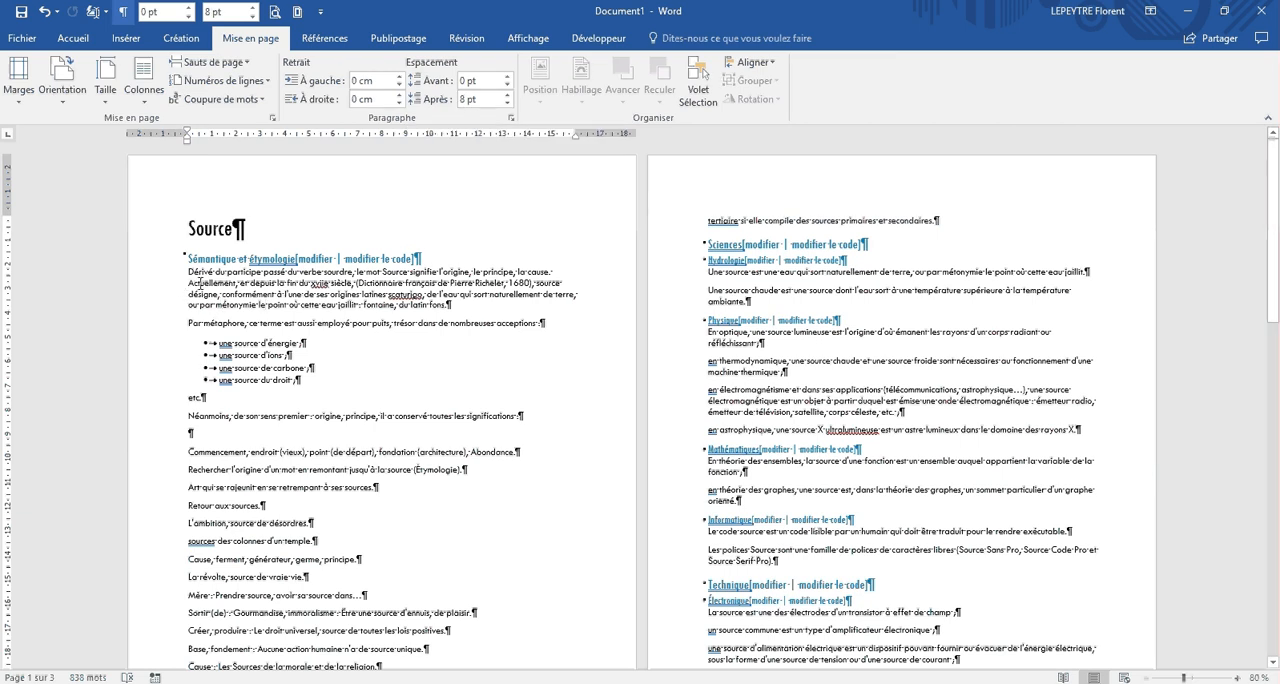
pyautogui.click(181, 38)
pyautogui.click(1059, 62)
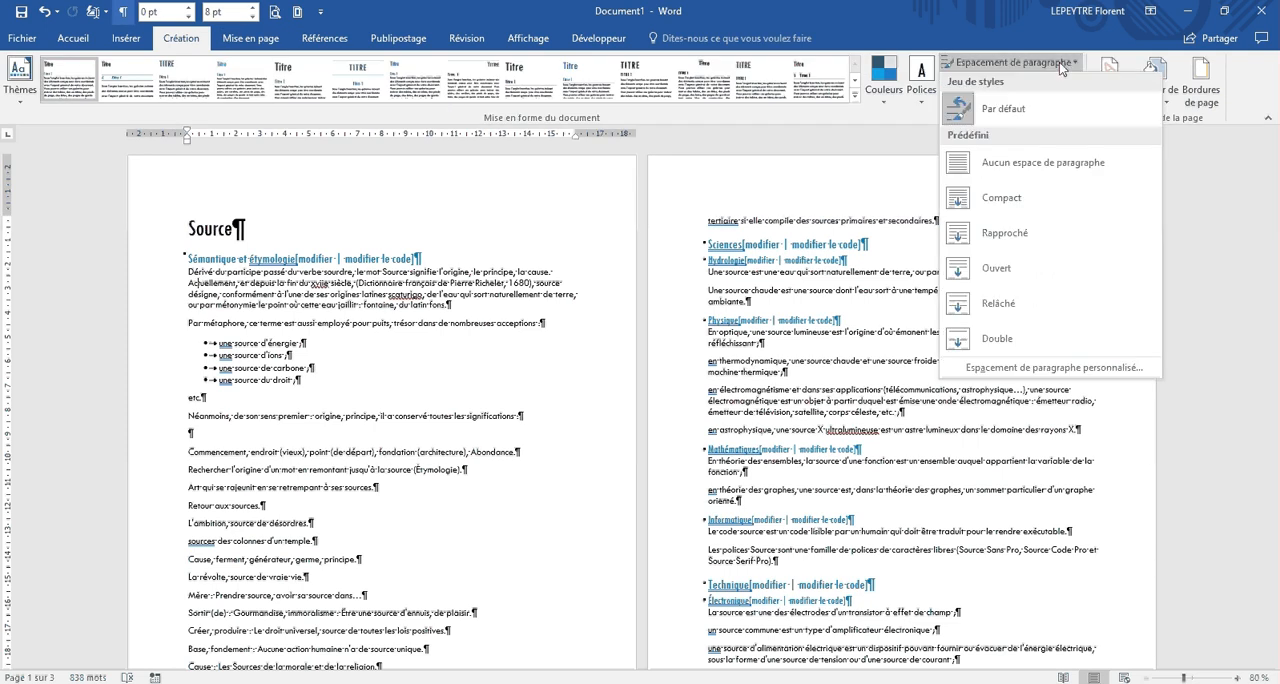
pyautogui.click(1017, 278)
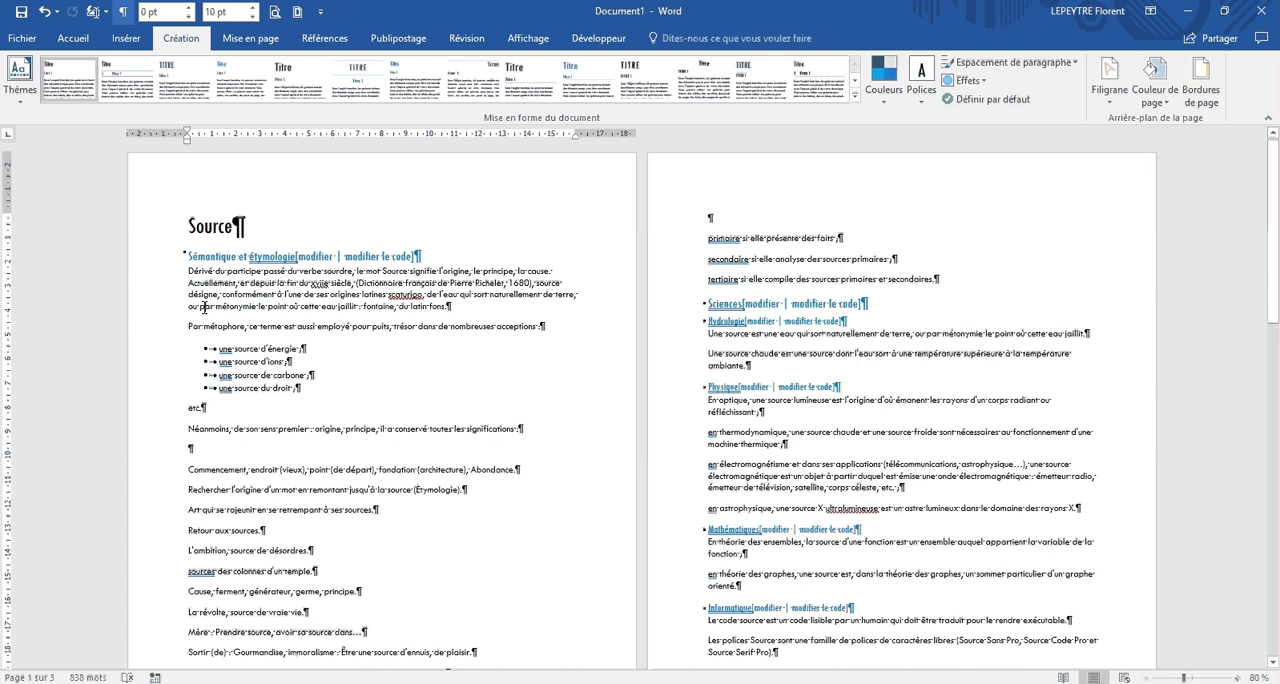
pyautogui.click(248, 40)
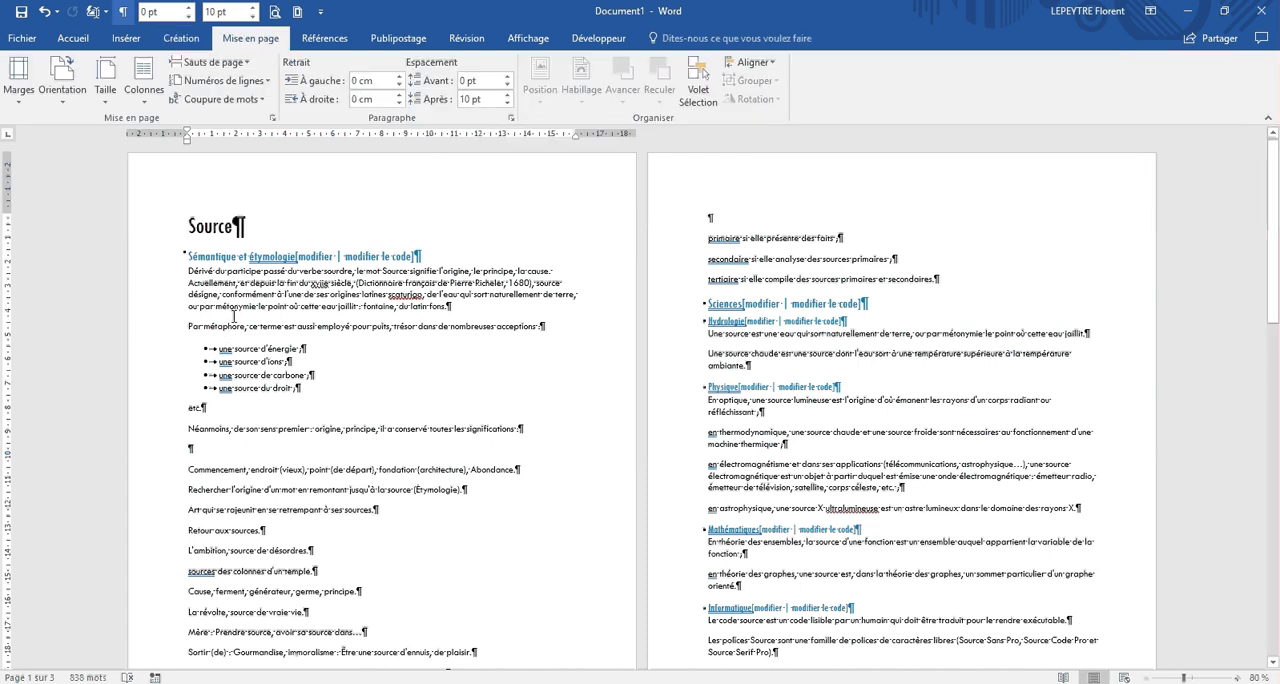
pyautogui.scroll(-2, 453, 276)
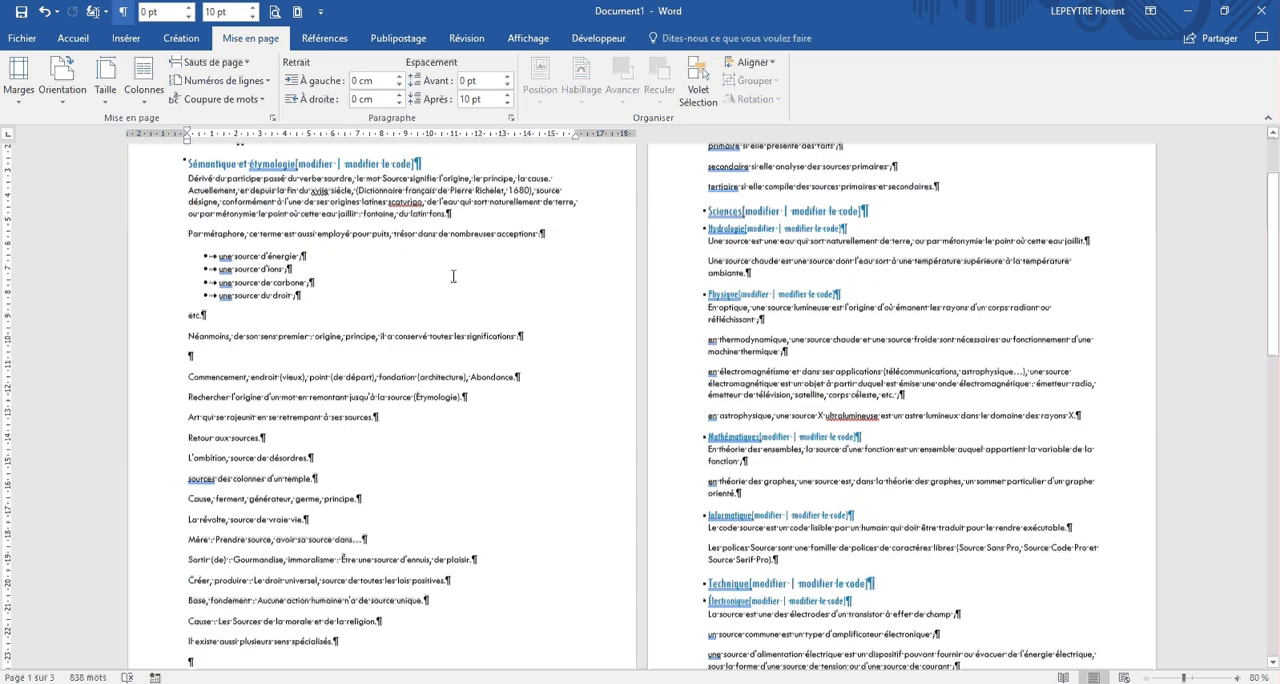
pyautogui.scroll(-8, 453, 276)
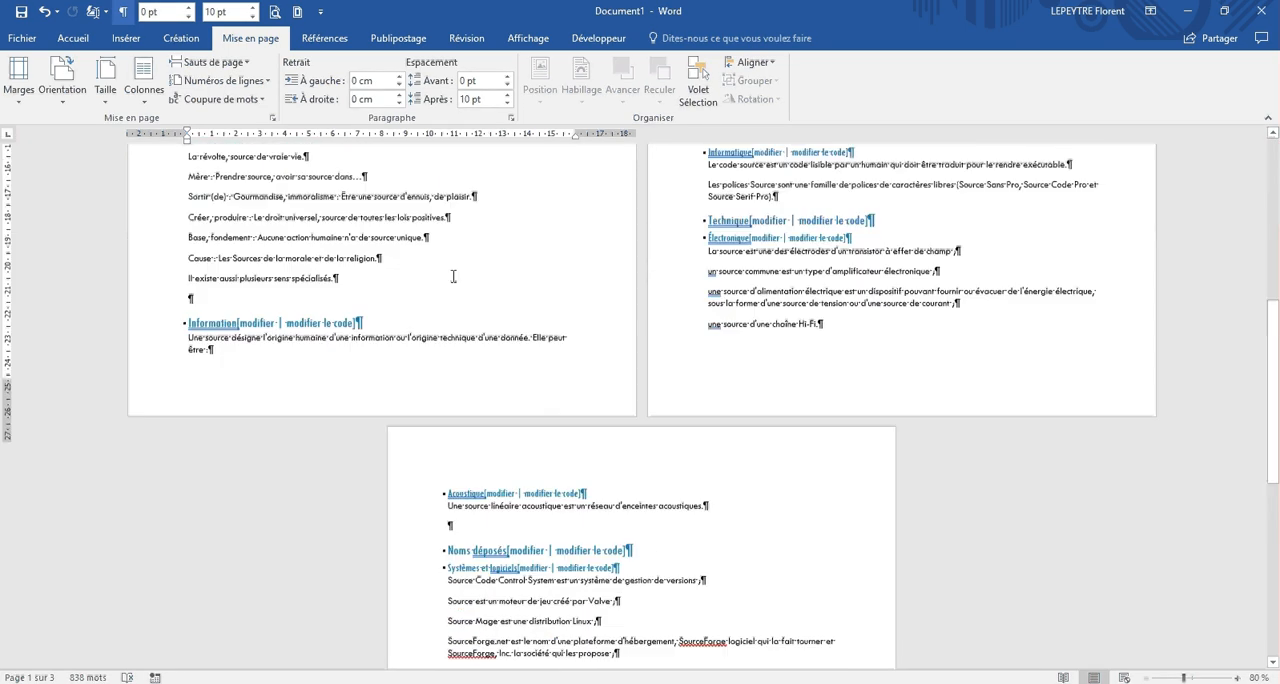
pyautogui.scroll(10, 453, 276)
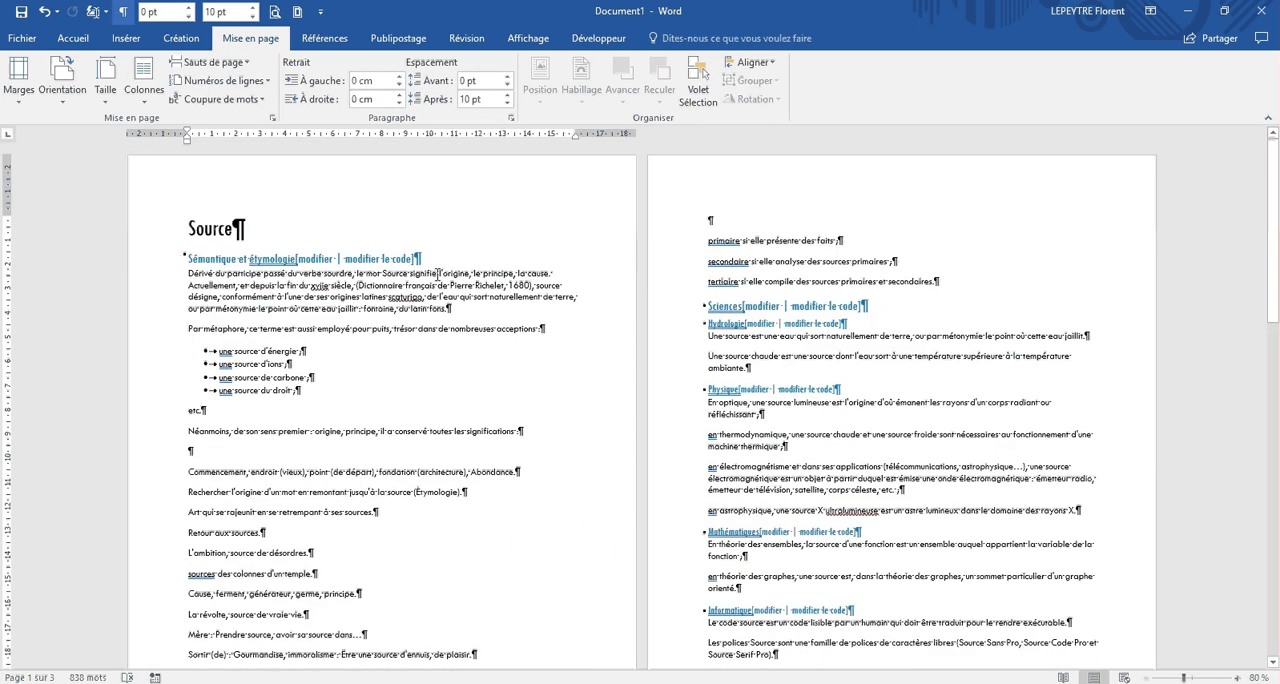
# Step: Apply the predefined Lignes (simple) style set to the document and hide the formatting marks
pyautogui.click(197, 45)
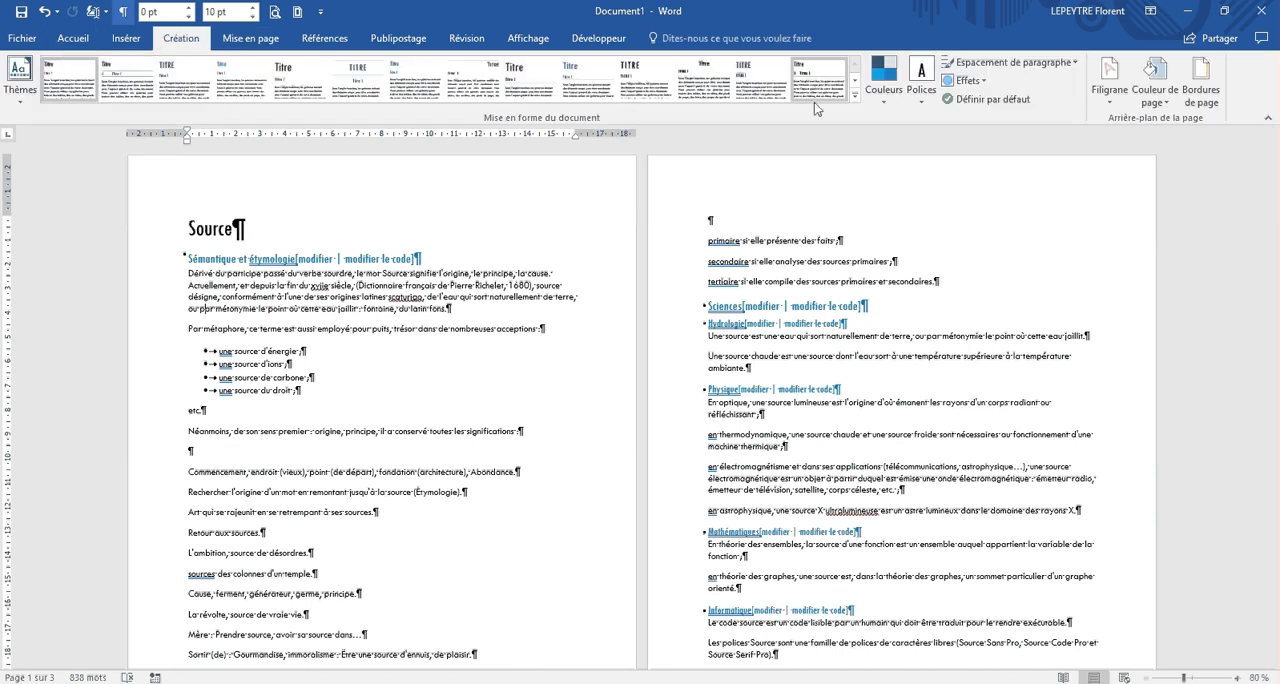
pyautogui.click(857, 97)
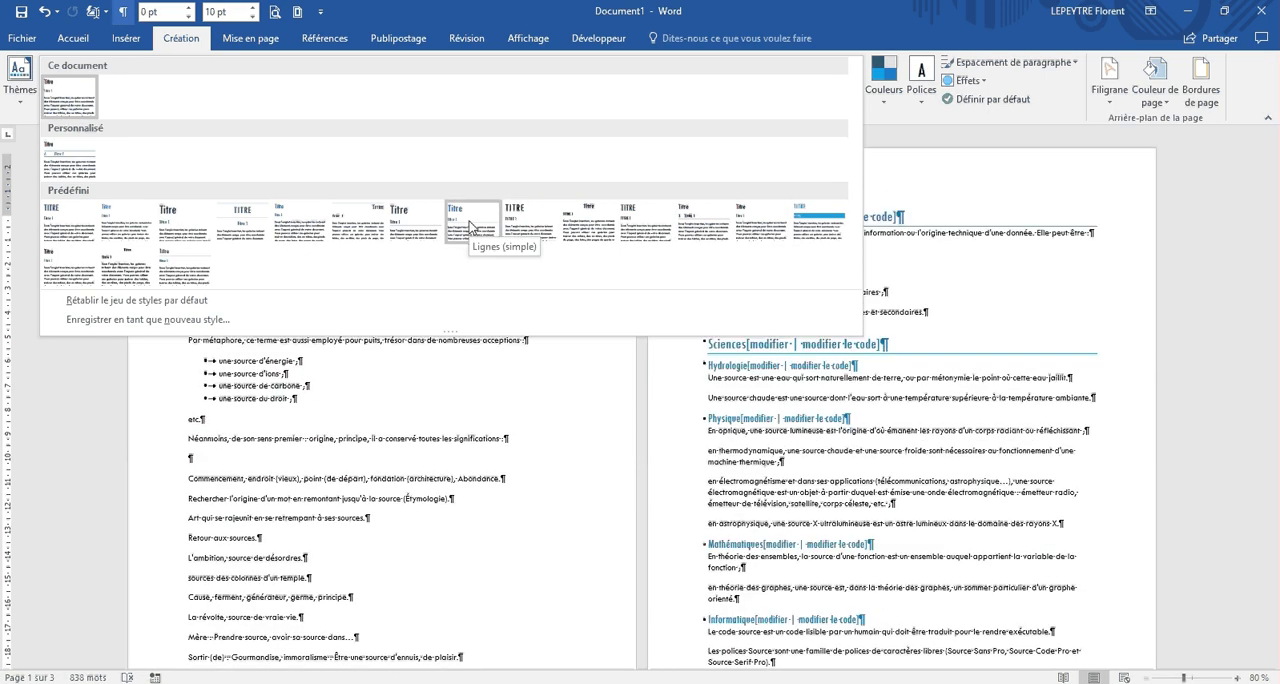
pyautogui.click(471, 226)
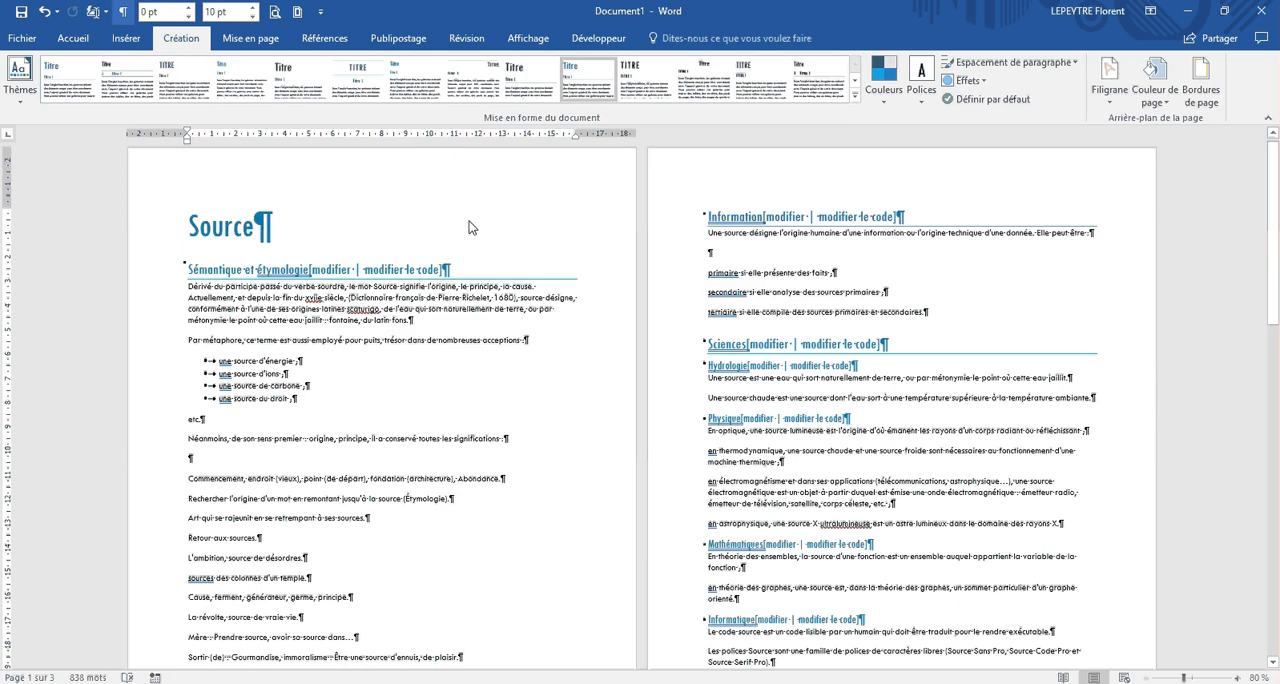
pyautogui.click(125, 13)
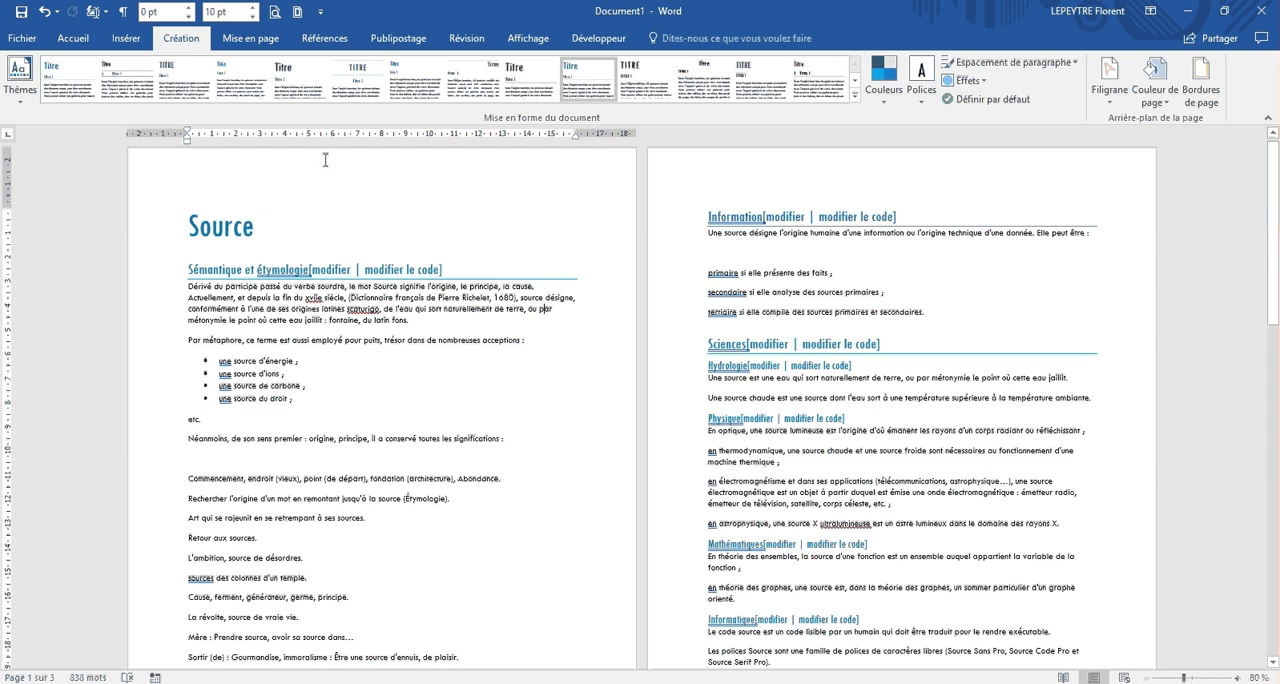
# Step: Try the style set with numbered headings and apply the one with uppercase headings on solid coloured bands
pyautogui.click(815, 82)
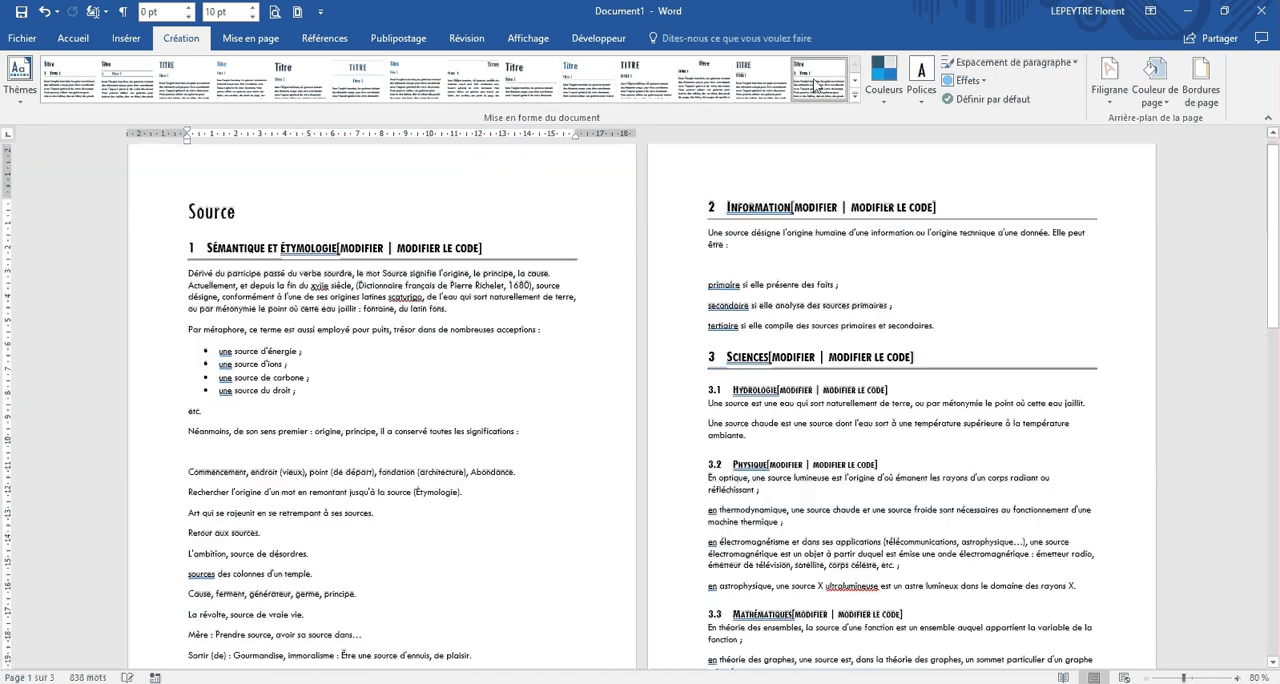
pyautogui.click(855, 80)
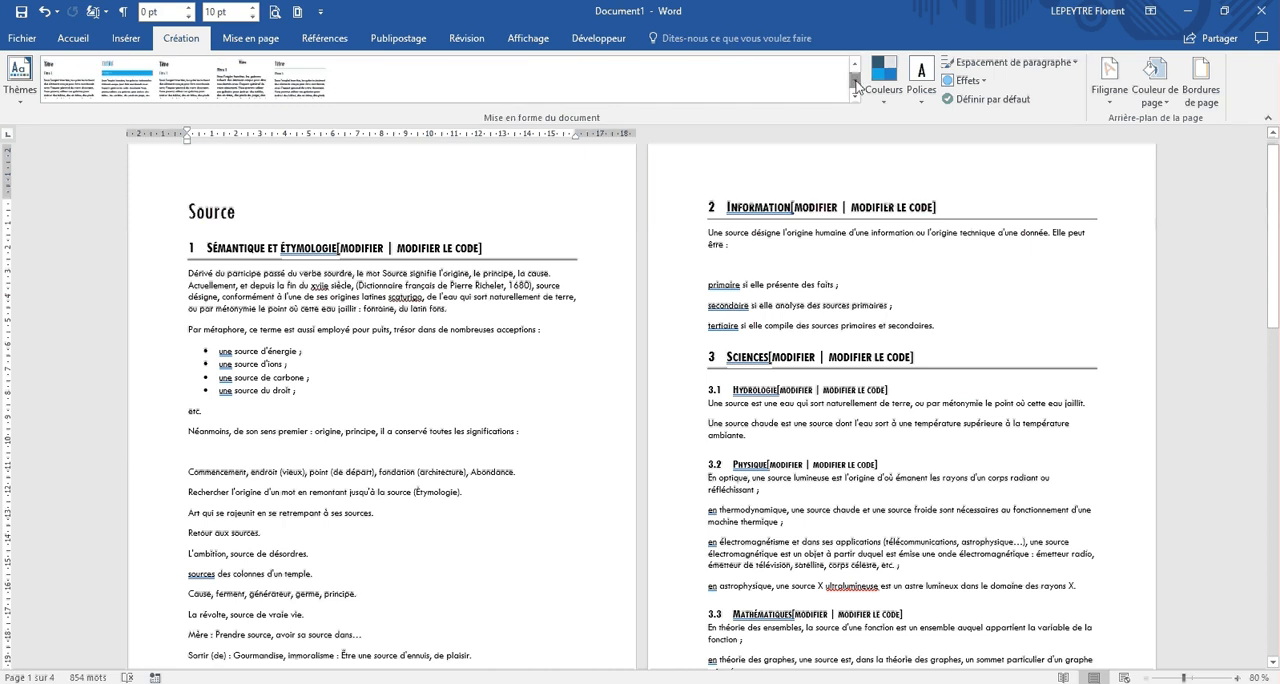
pyautogui.click(131, 90)
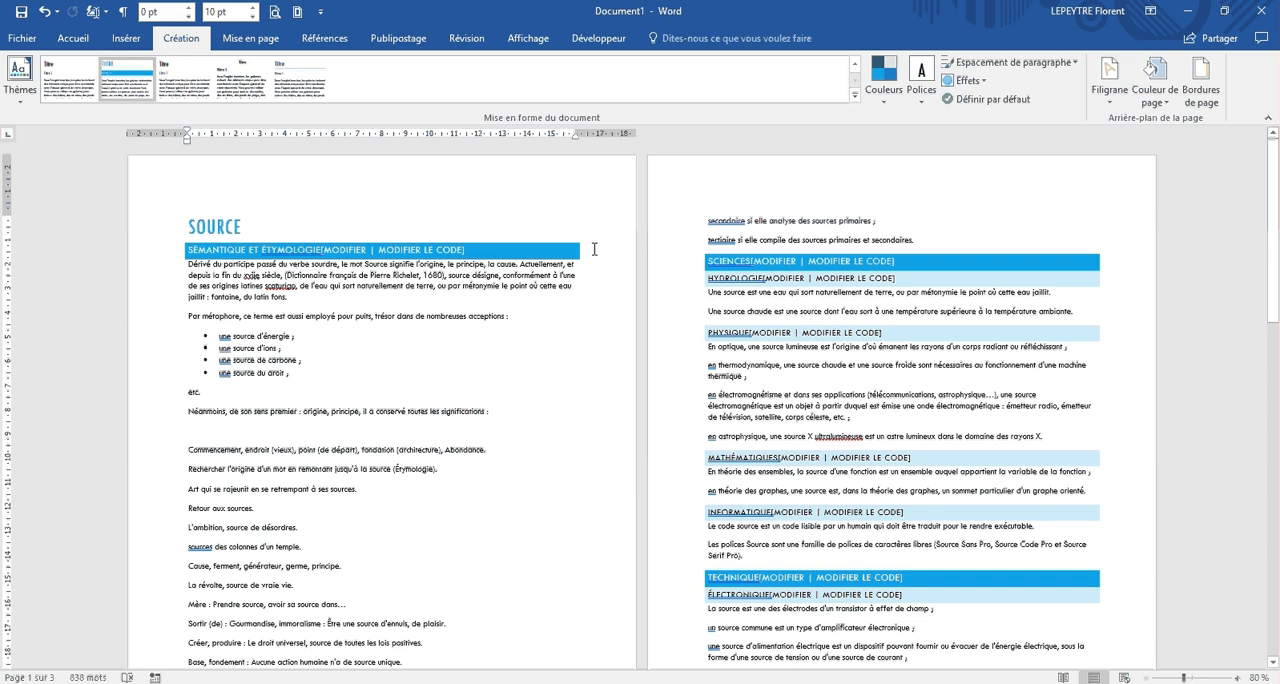
# Step: Apply the built-in theme named Office to the document and review the headings across the pages
pyautogui.click(20, 80)
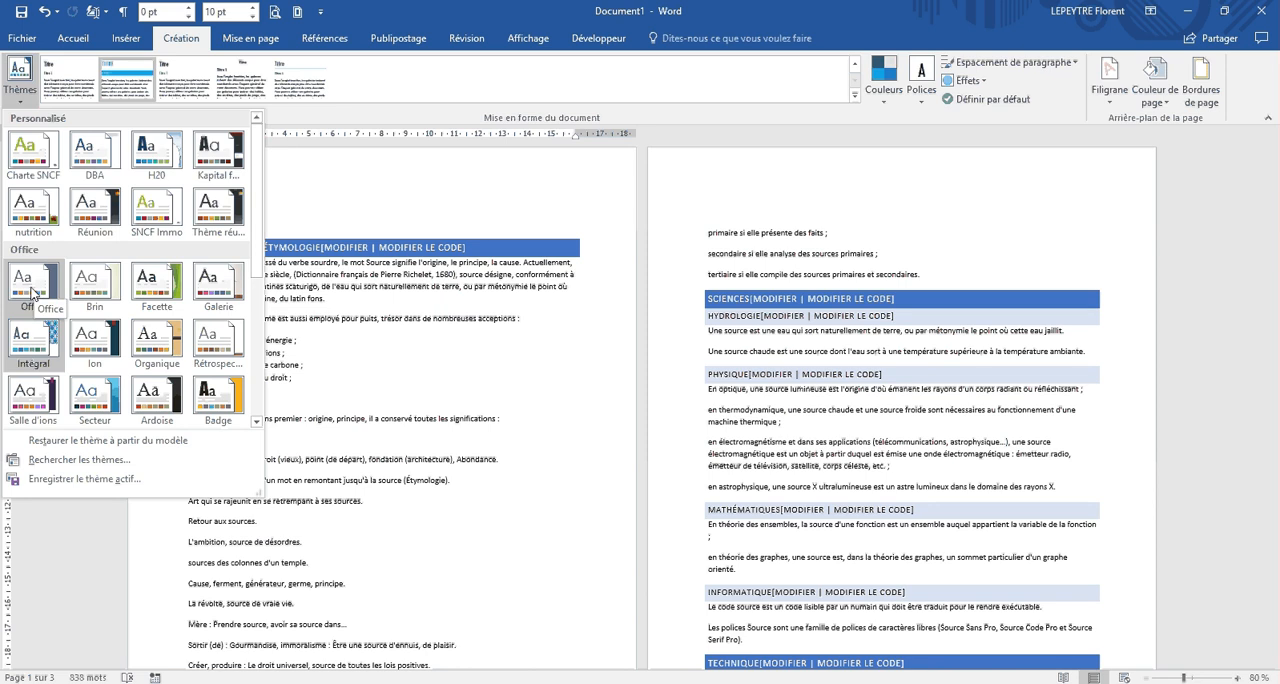
pyautogui.click(33, 290)
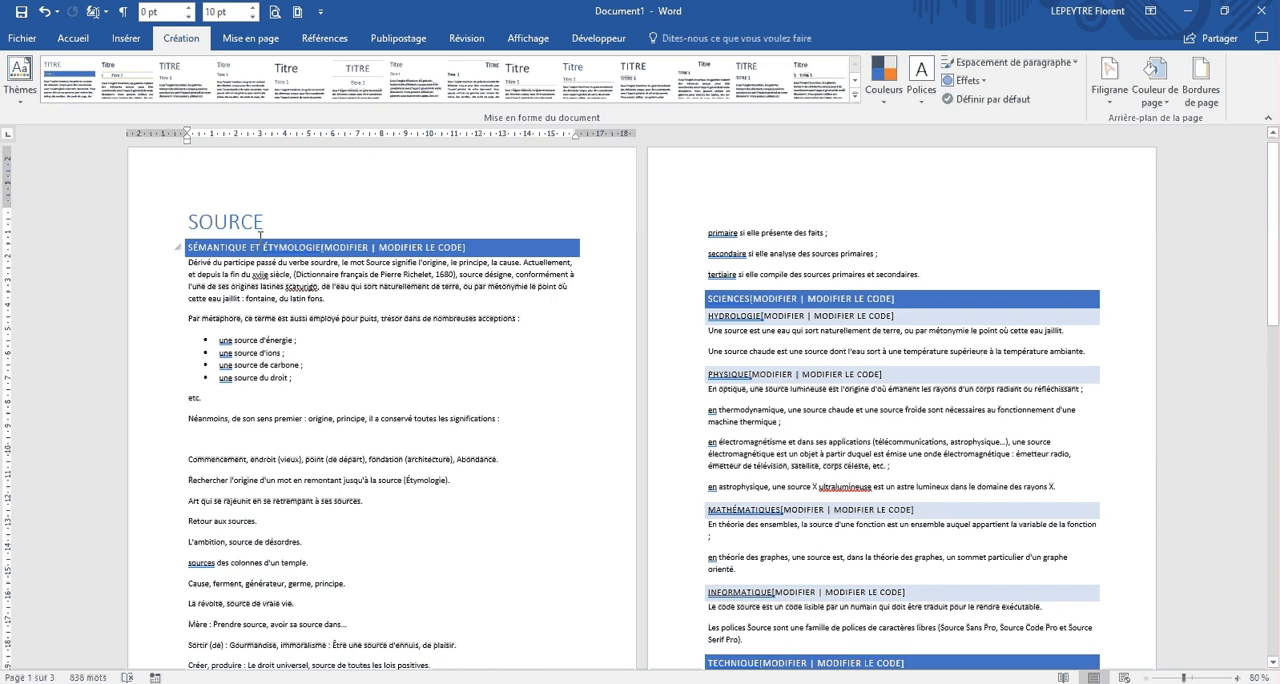
pyautogui.scroll(-10, 700, 310)
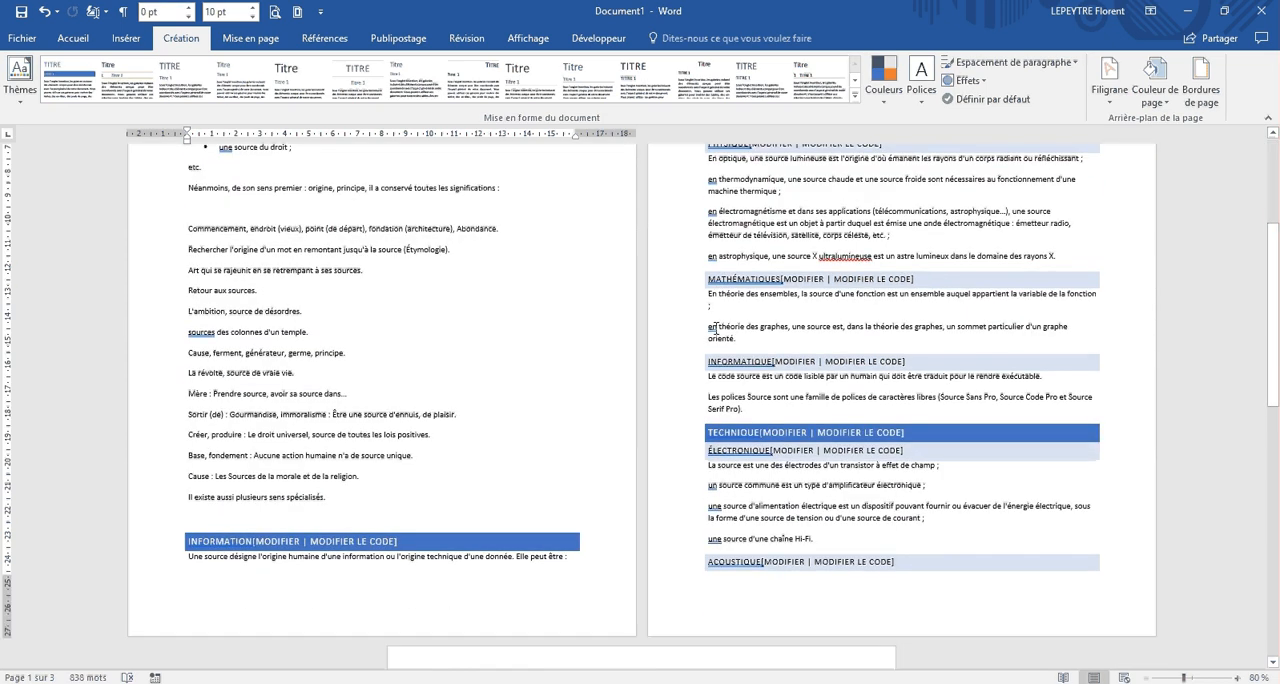
pyautogui.scroll(-5, 716, 327)
pyautogui.scroll(15, 716, 327)
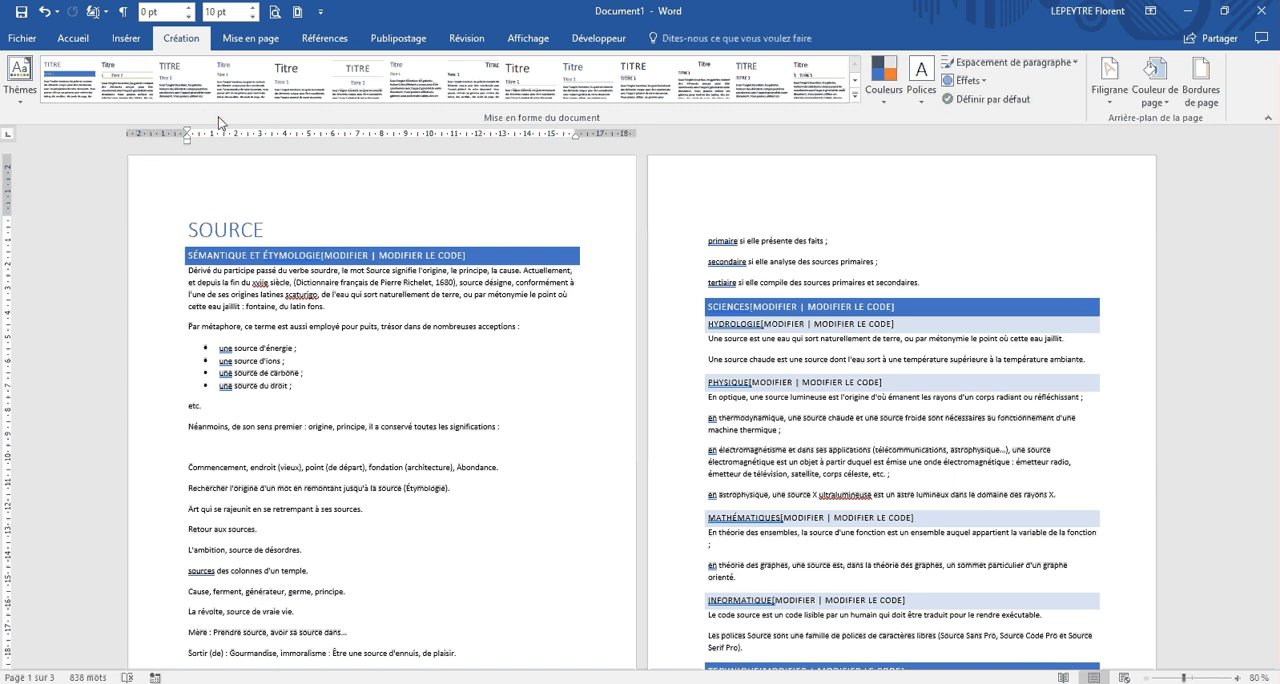
# Step: Set the font colour of the "Sémantique et étymologie" heading to the theme colour Or, Accentuation4, plus clair 60 %
pyautogui.click(73, 38)
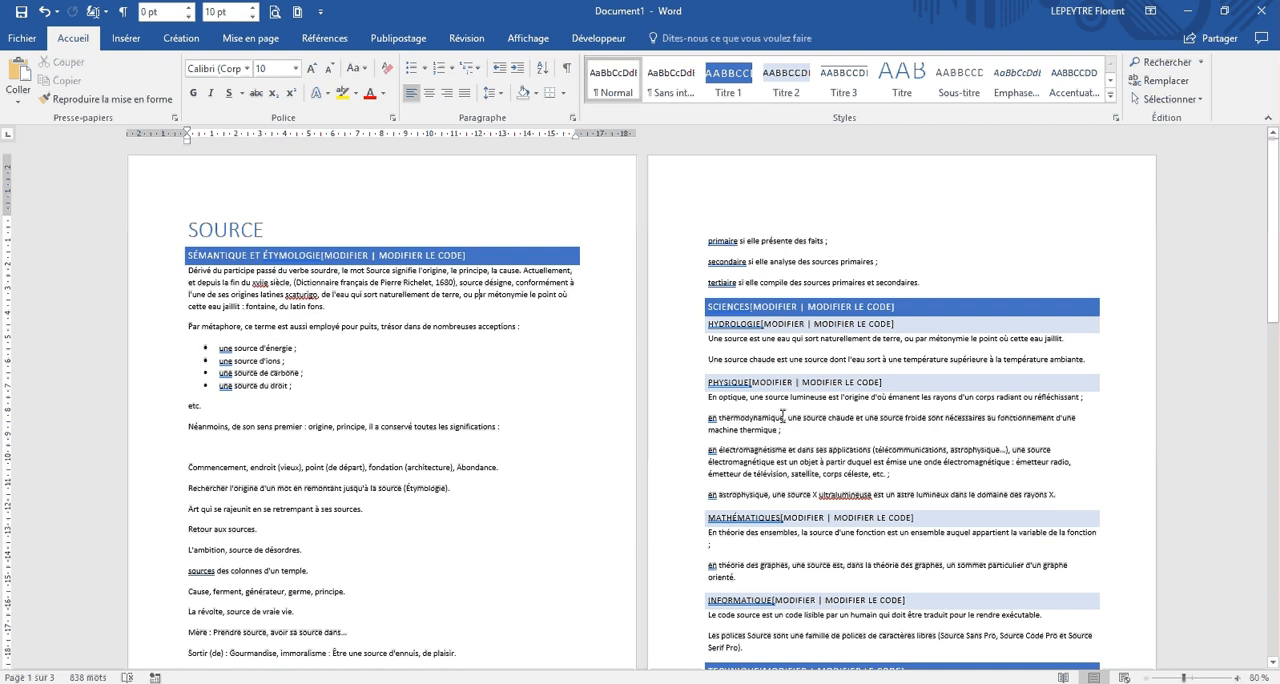
pyautogui.click(161, 265)
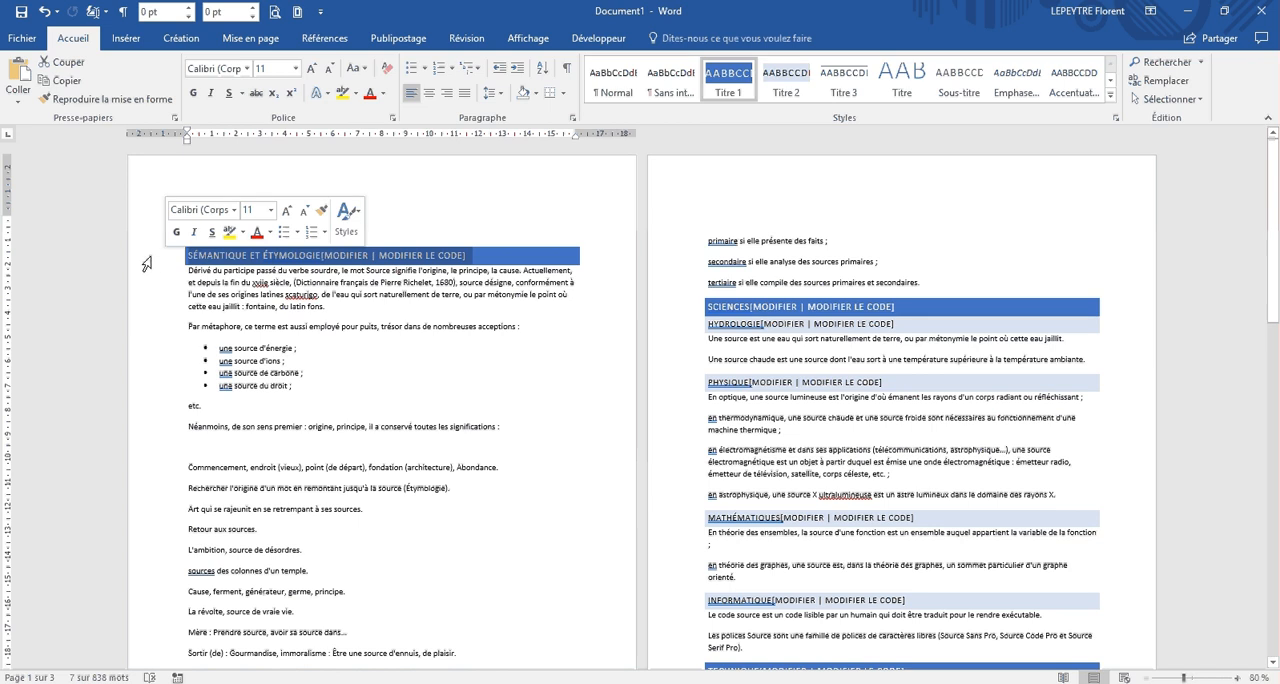
pyautogui.click(155, 326)
pyautogui.click(147, 264)
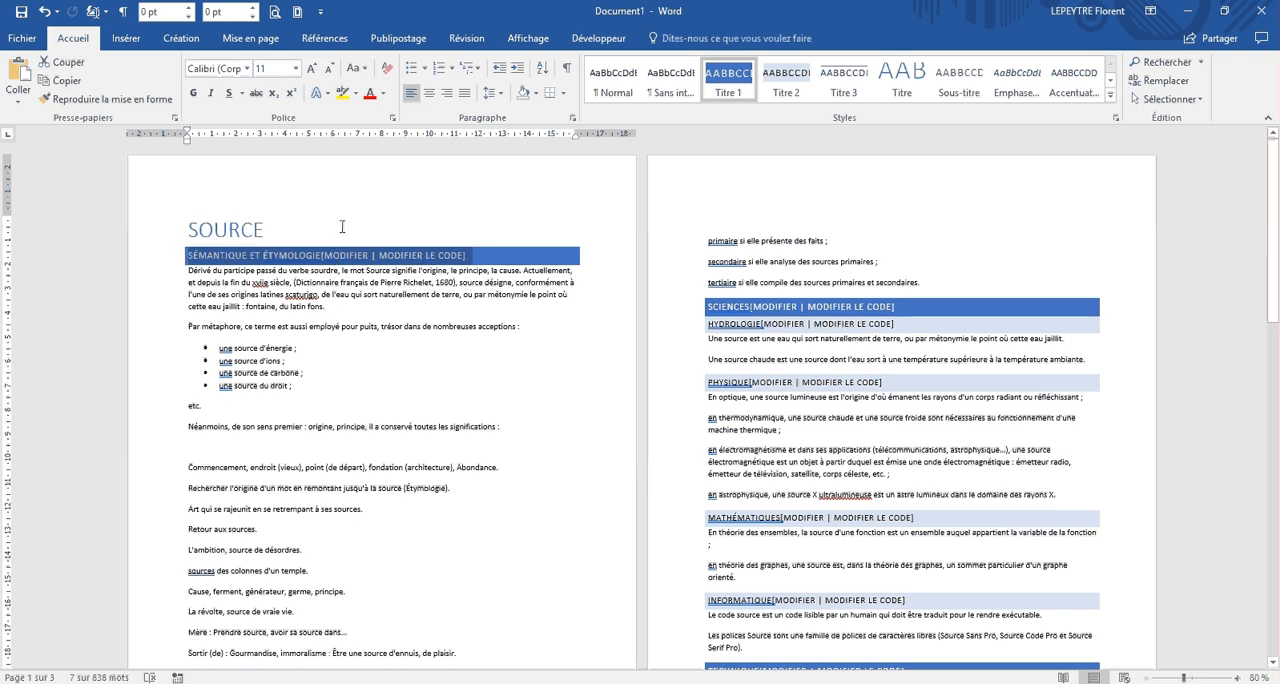
pyautogui.click(385, 96)
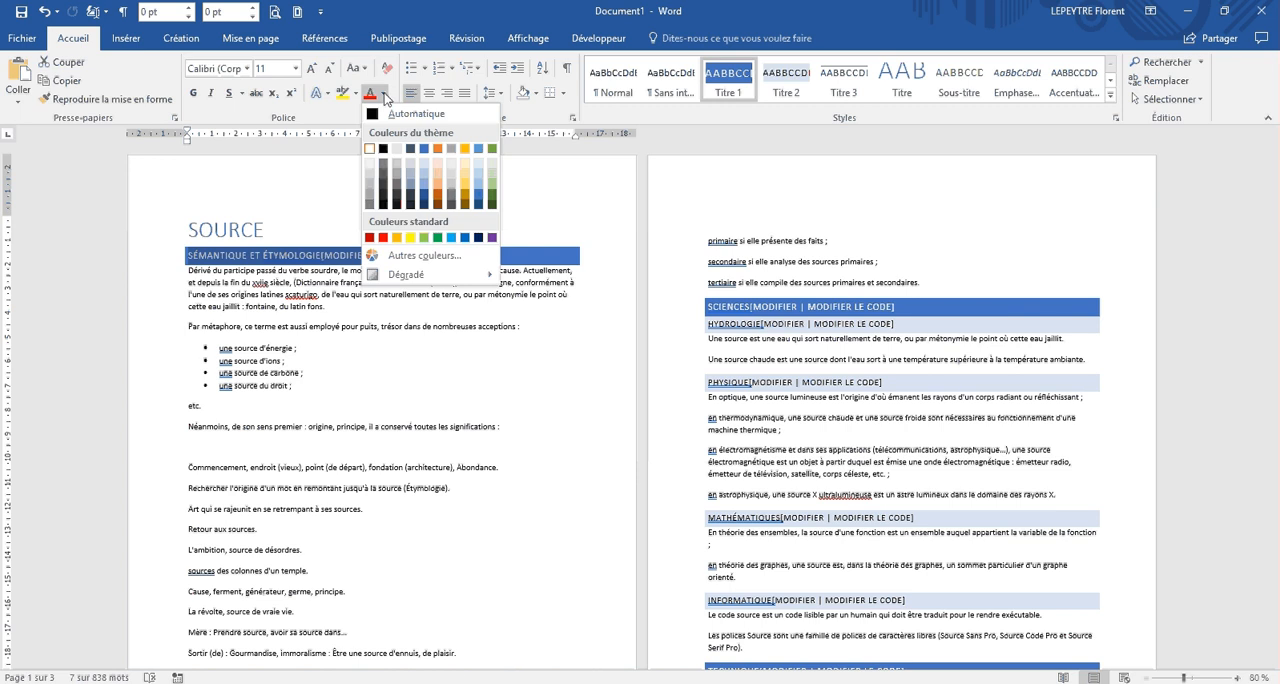
pyautogui.click(464, 171)
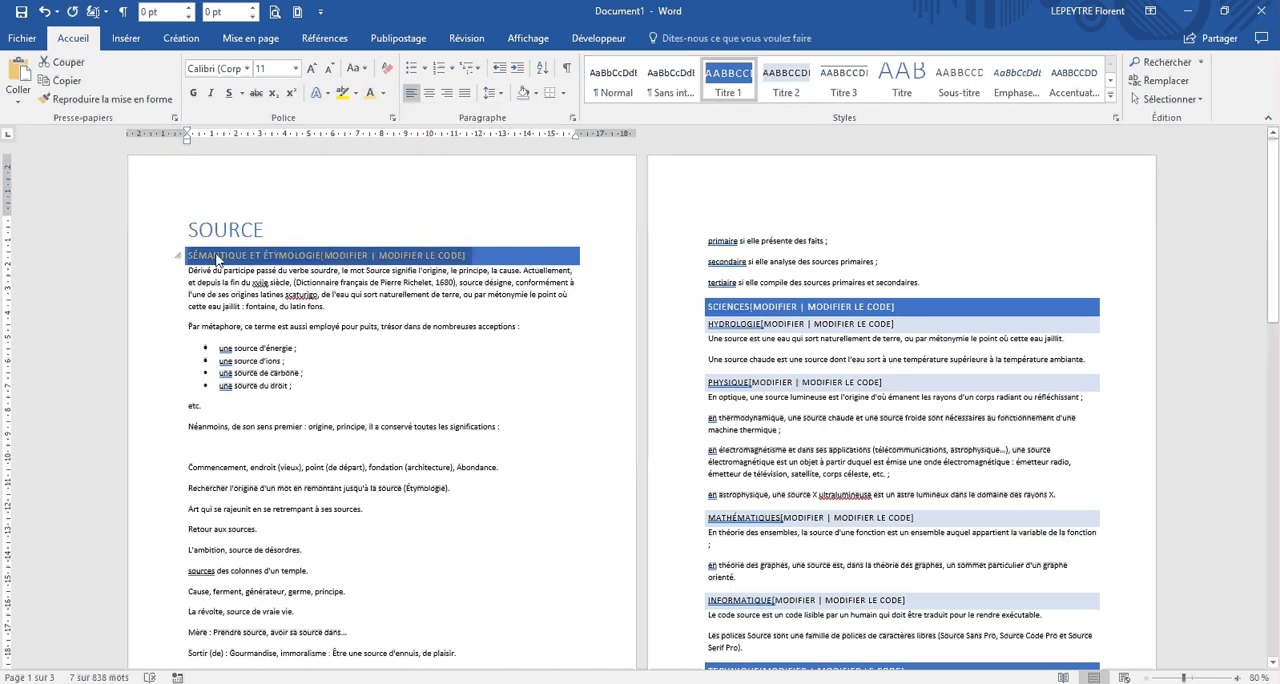
# Step: Update the Titre 1 style to match the recoloured heading and check the other level-one headings throughout the document
pyautogui.click(773, 314)
pyautogui.rightClick(729, 82)
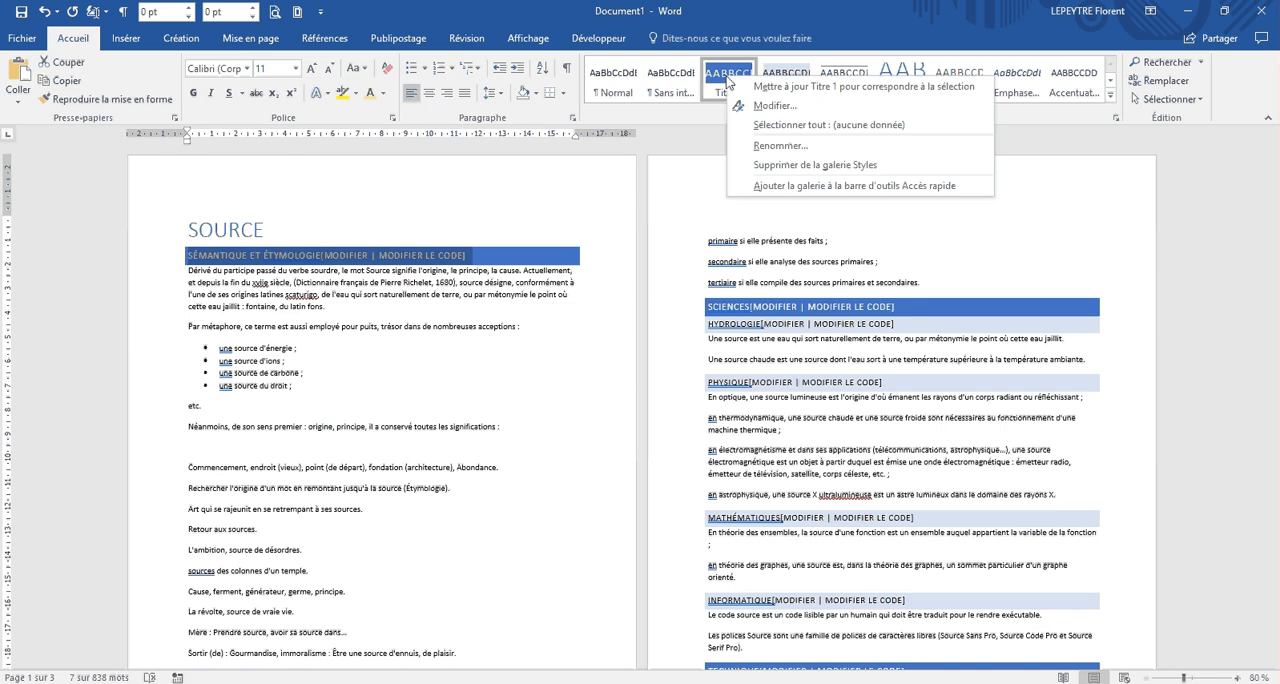
pyautogui.click(935, 96)
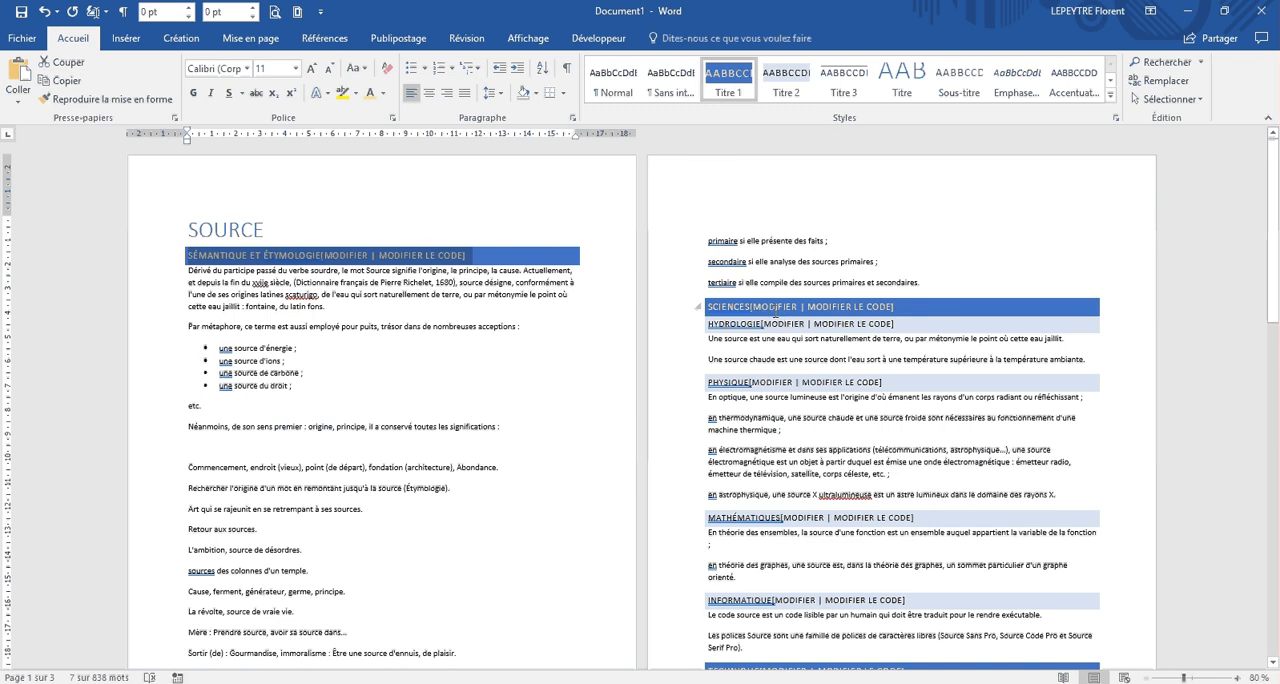
pyautogui.scroll(-3, 778, 315)
pyautogui.scroll(-4, 760, 527)
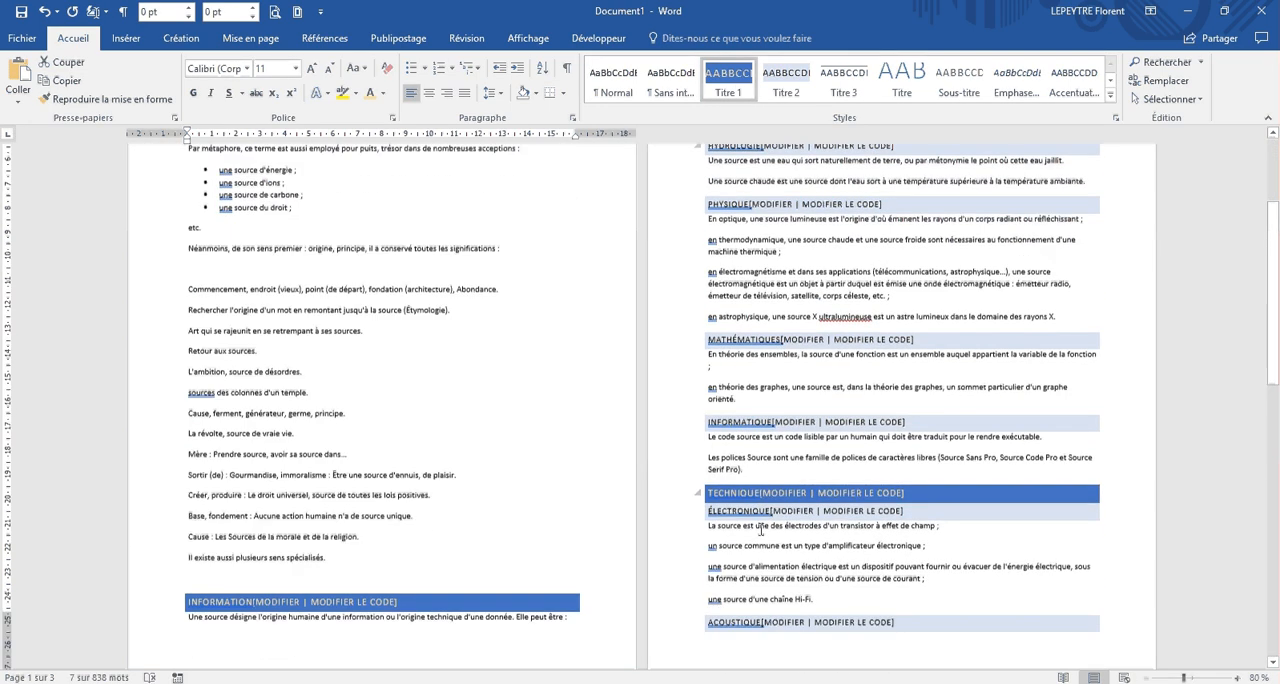
pyautogui.scroll(7, 280, 462)
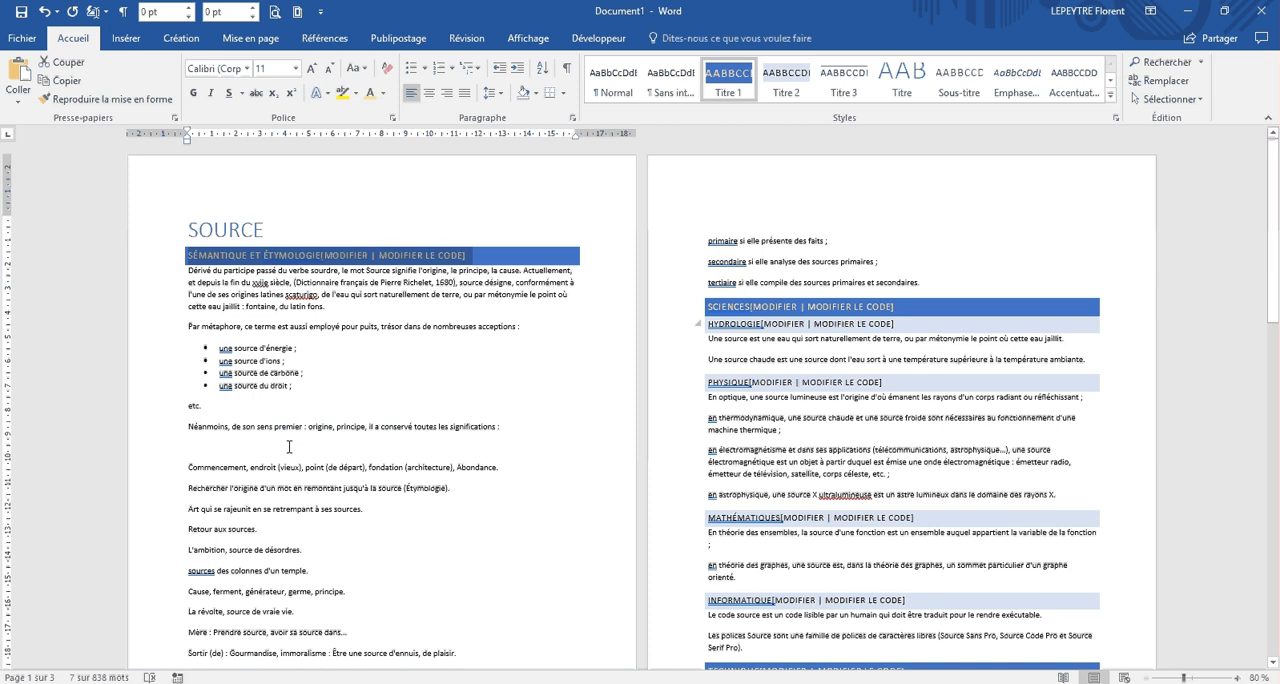
# Step: Enlarge the "Sémantique et étymologie" heading to 12 pt, update the Titre 1 style to match it, and check the other level-one headings
pyautogui.click(313, 72)
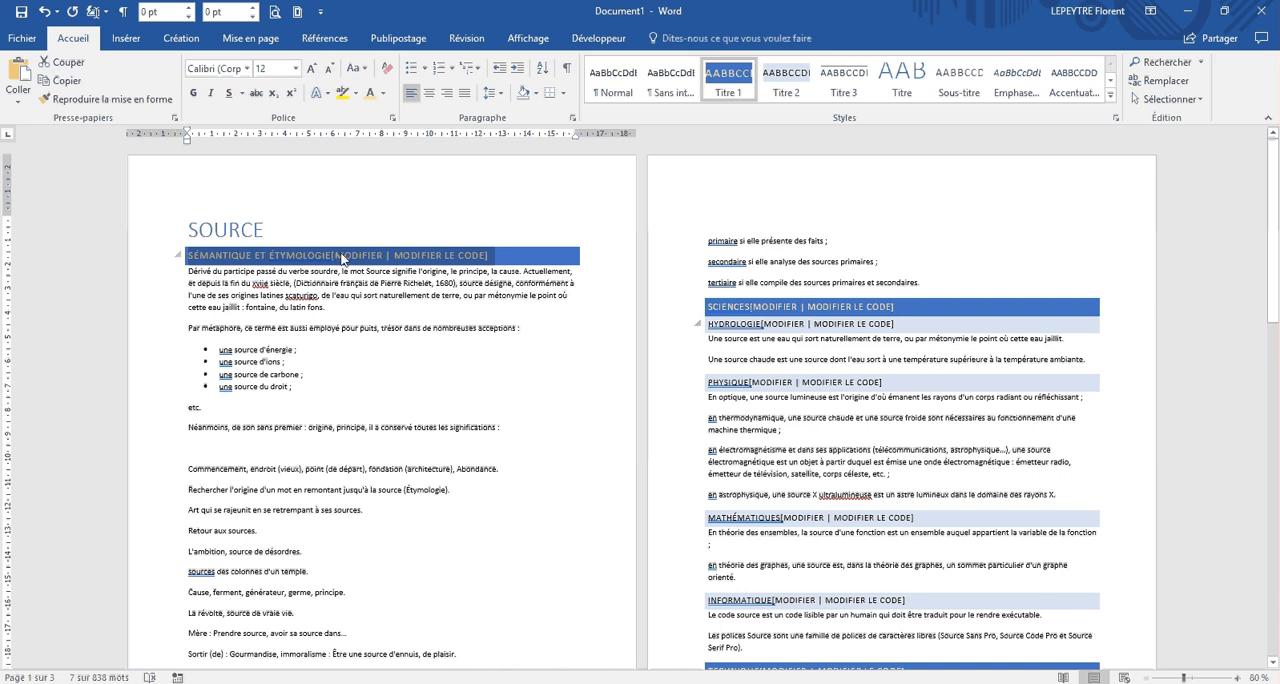
pyautogui.rightClick(748, 88)
pyautogui.click(765, 90)
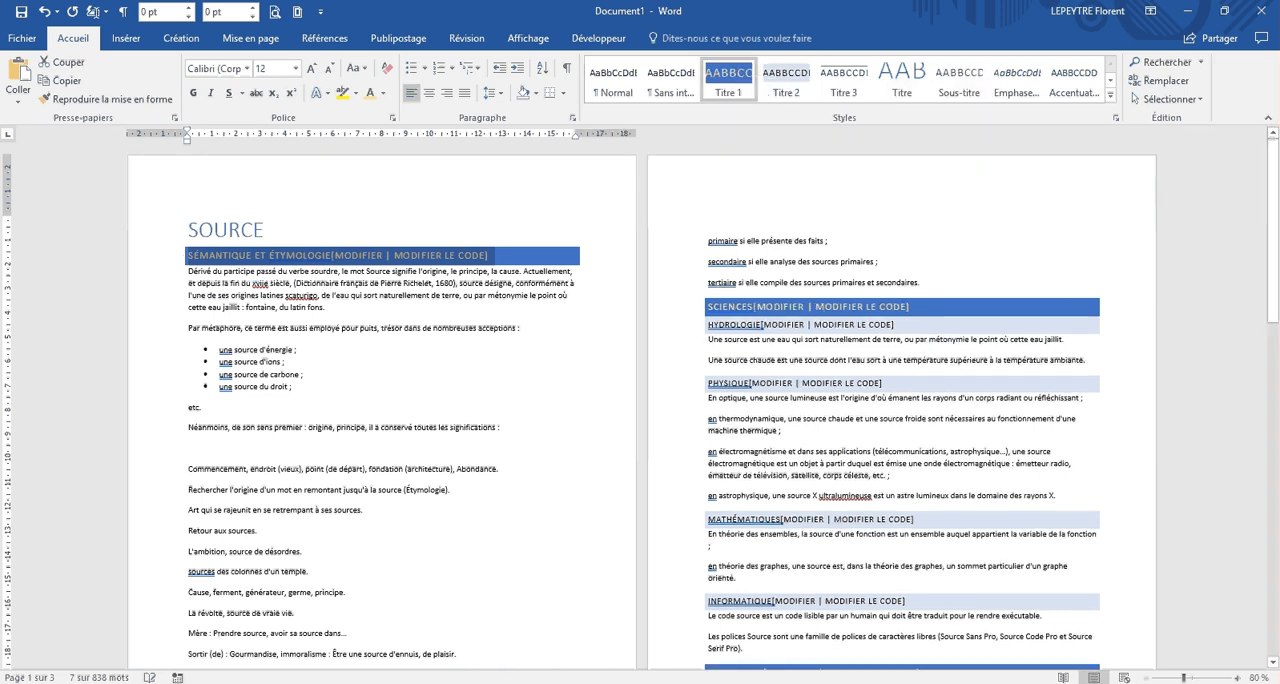
pyautogui.scroll(-2, 790, 590)
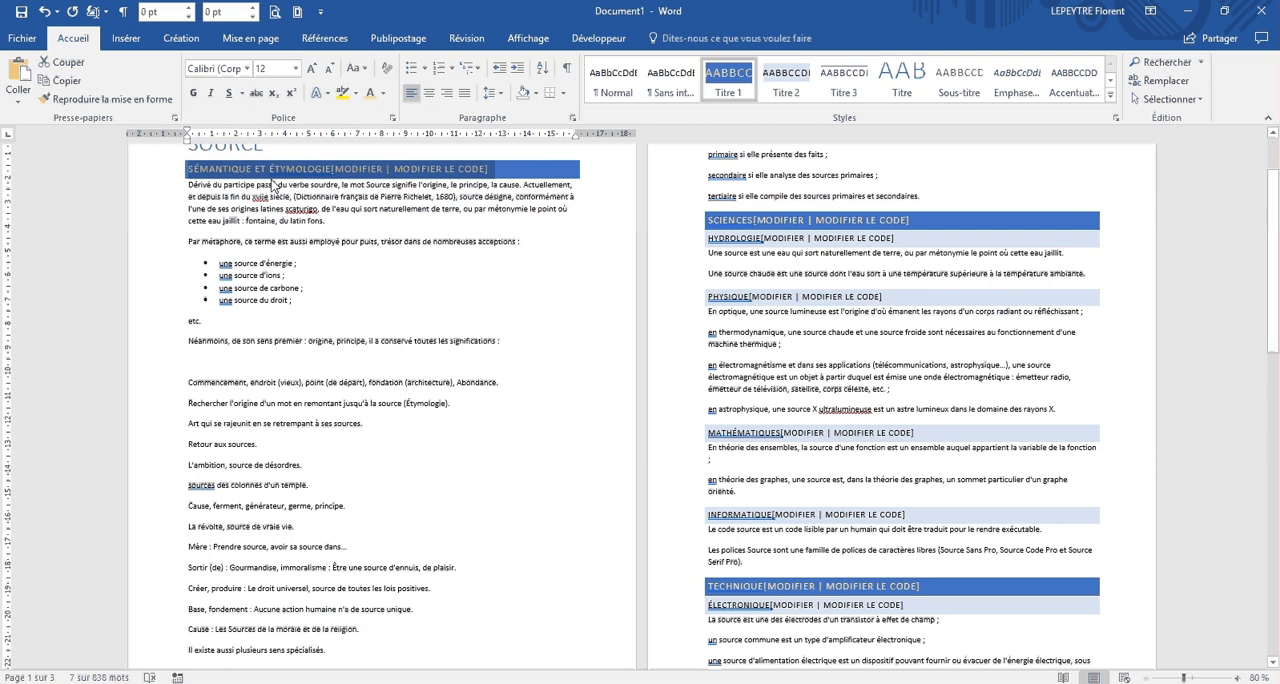
pyautogui.scroll(2, 276, 186)
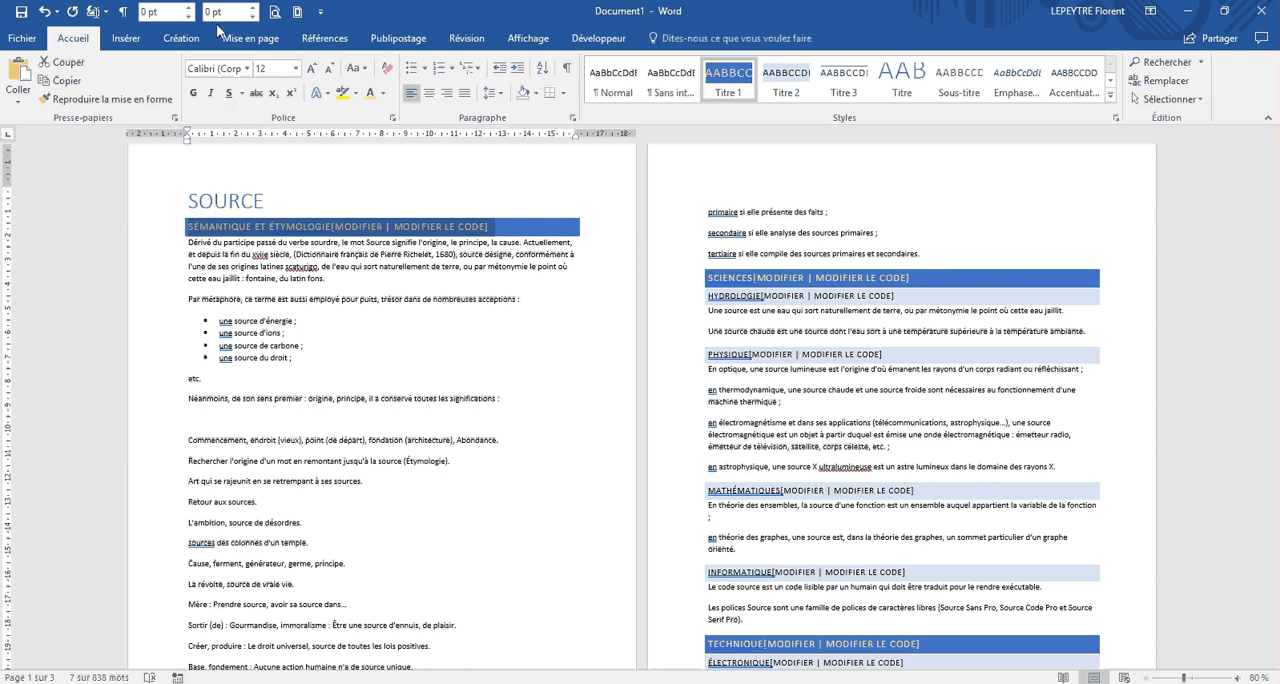
# Step: Set the spacing before and after the "Sémantique et étymologie" heading to 12 pt each
pyautogui.click(257, 42)
pyautogui.click(507, 76)
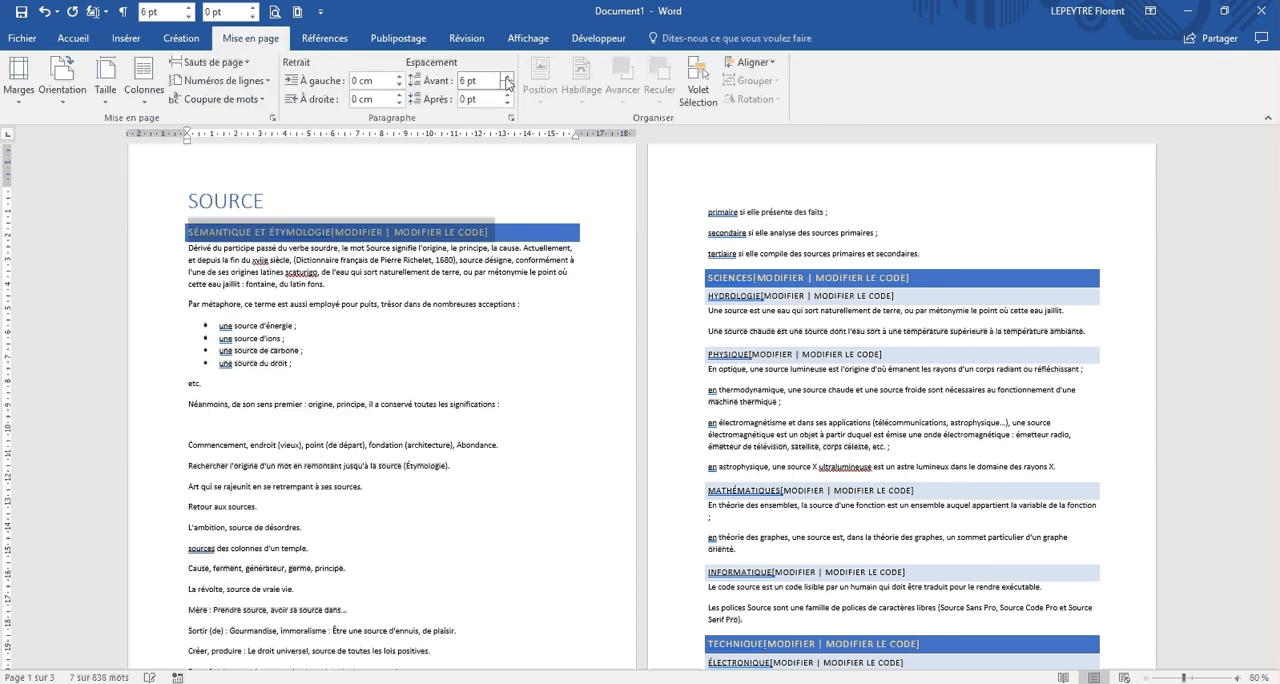
pyautogui.click(507, 76)
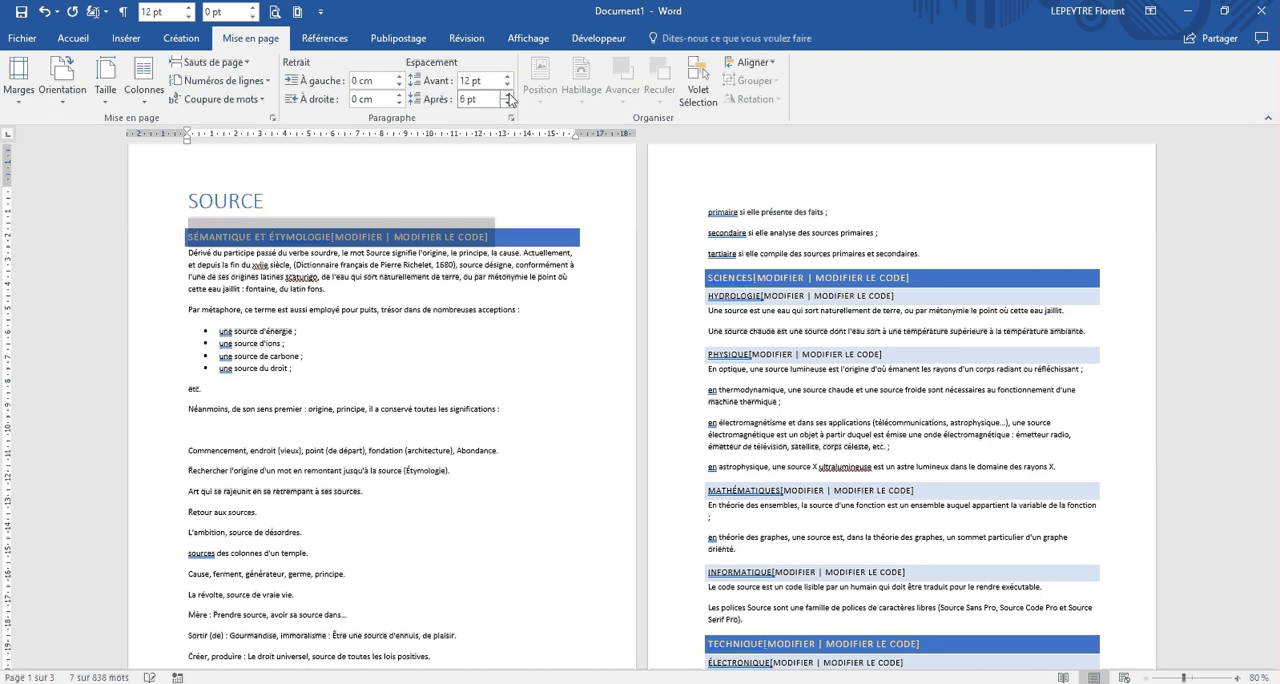
pyautogui.click(508, 95)
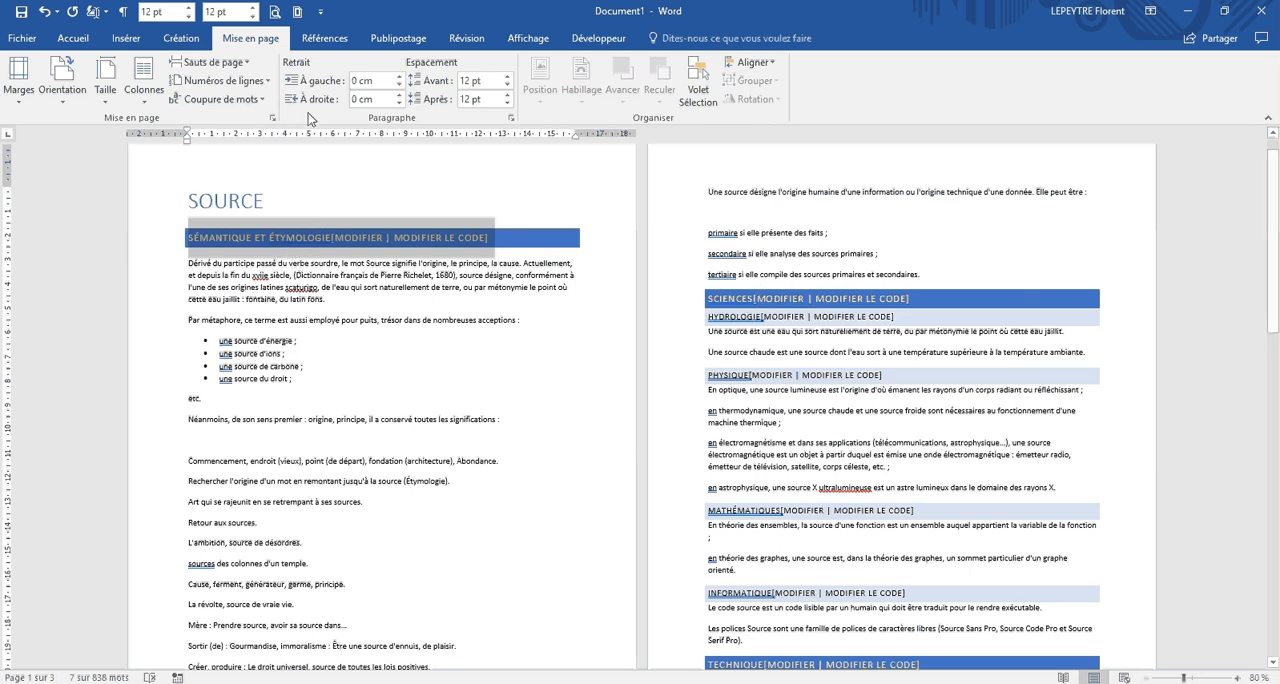
# Step: Update the Titre 1 style to match the heading's new spacing and check the result on the other level-one headings
pyautogui.click(73, 38)
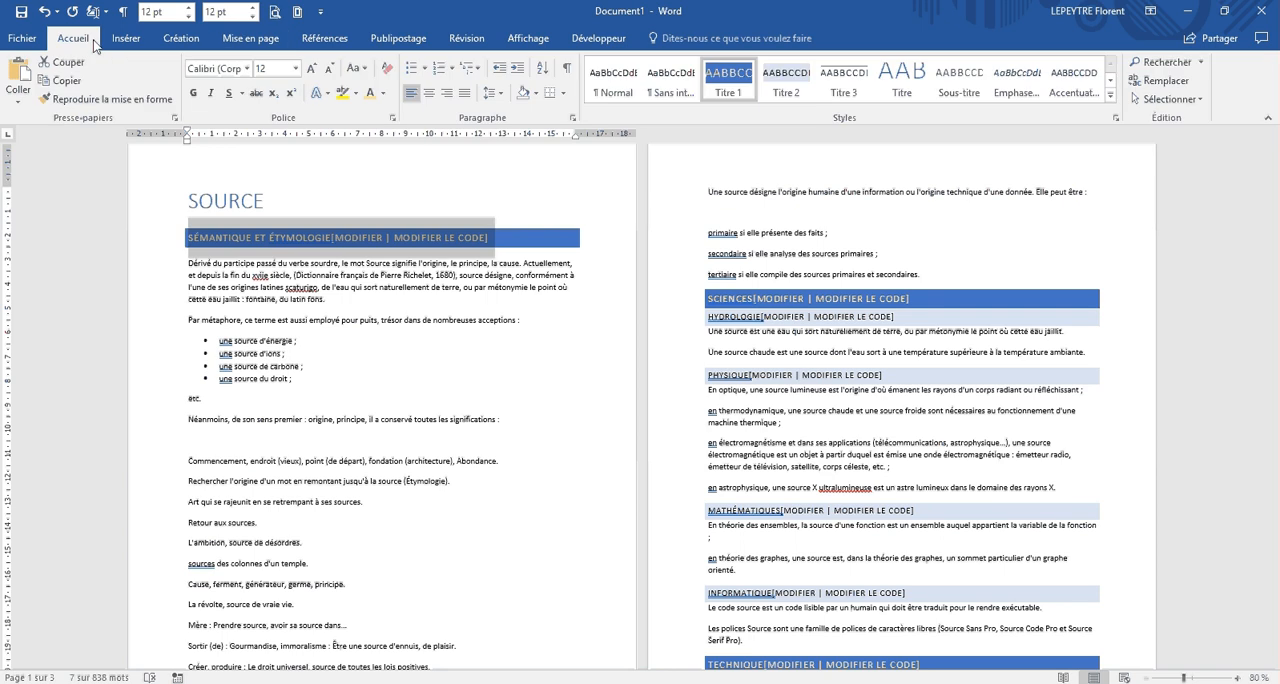
pyautogui.rightClick(729, 85)
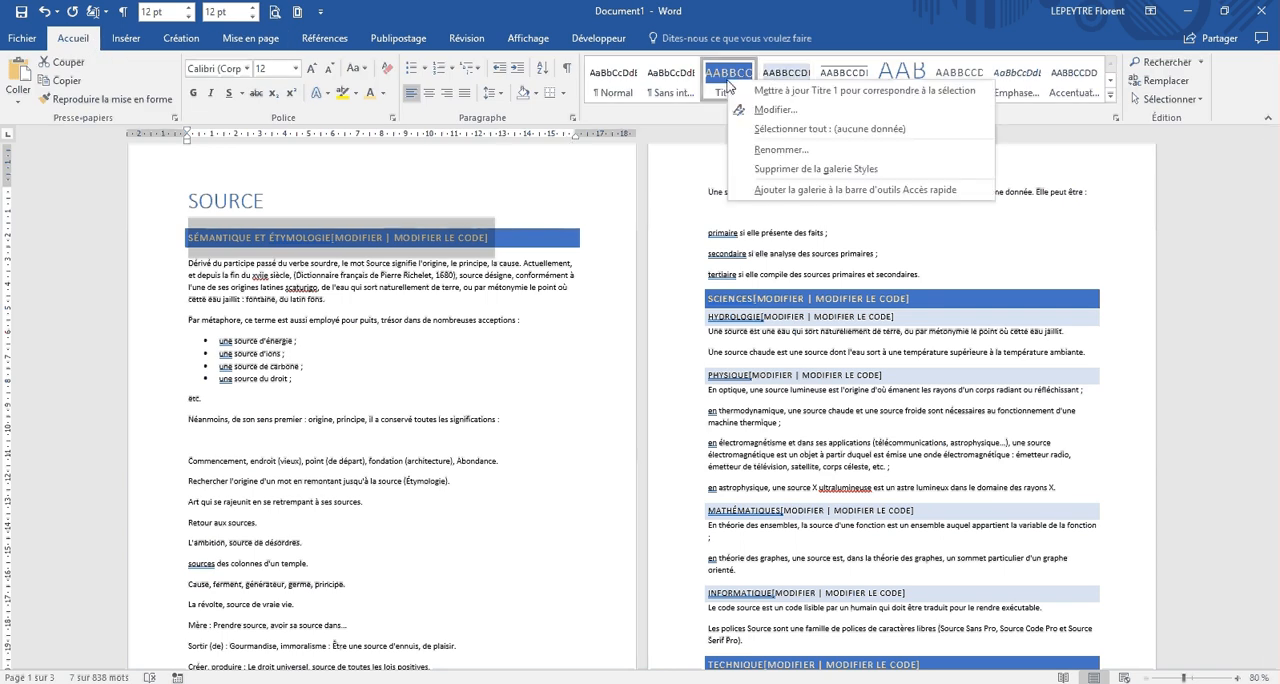
pyautogui.click(800, 92)
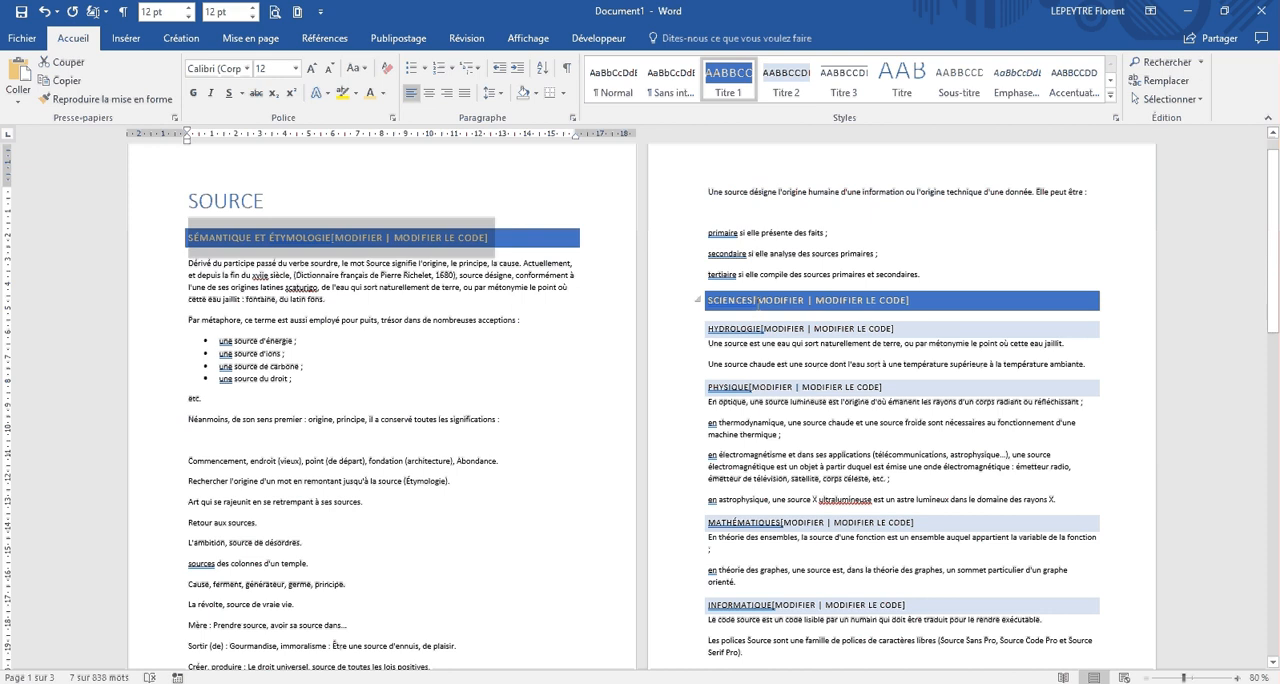
pyautogui.scroll(-3, 757, 300)
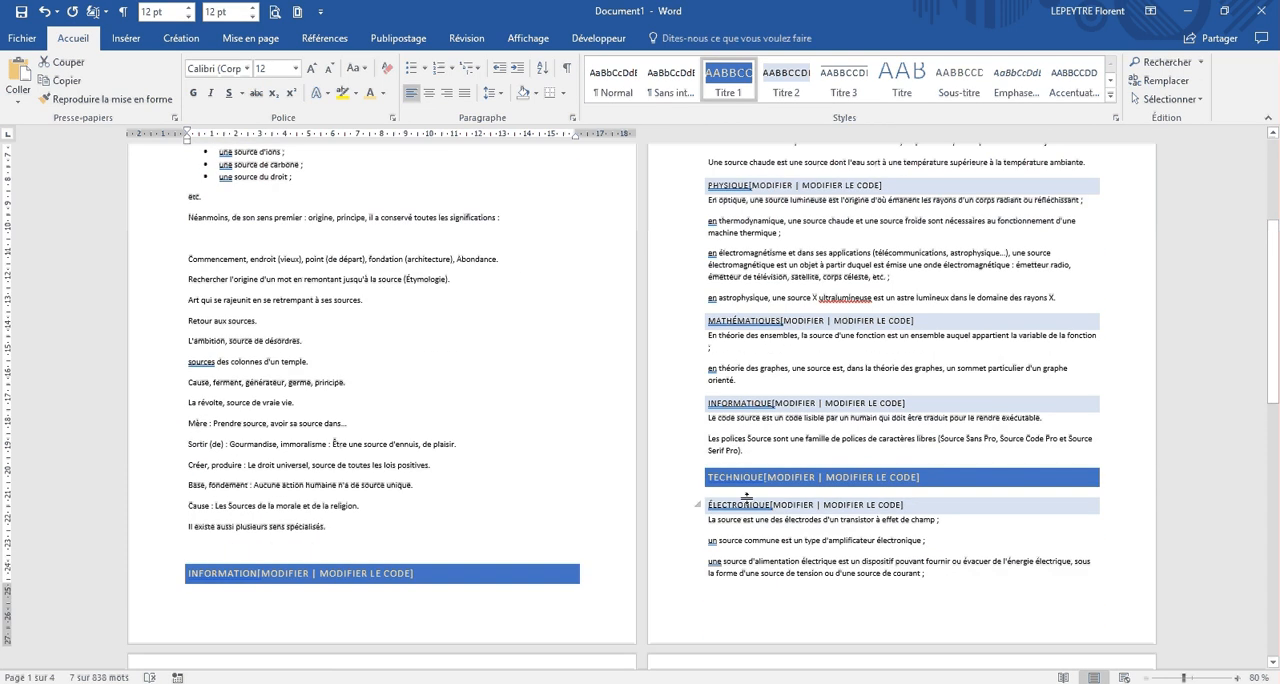
# Step: Delete the empty paragraph below the line beginning "Néanmoins, de son sens premier"
pyautogui.scroll(3, 746, 497)
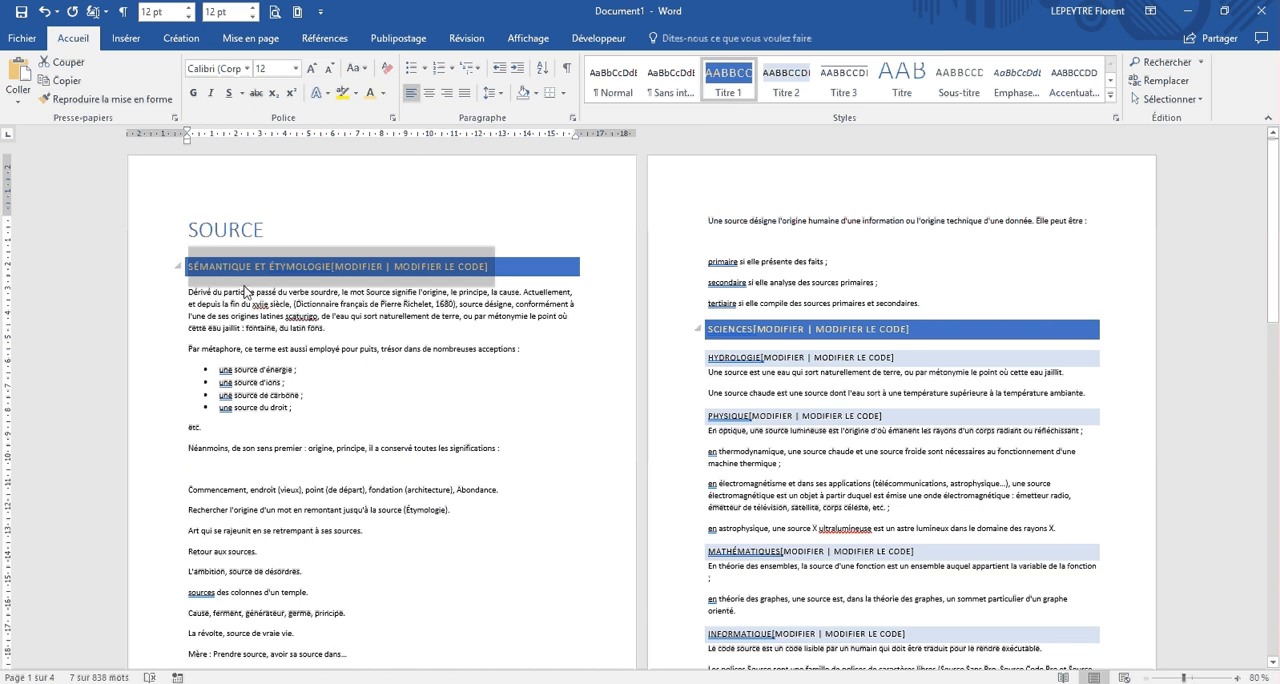
pyautogui.click(214, 465)
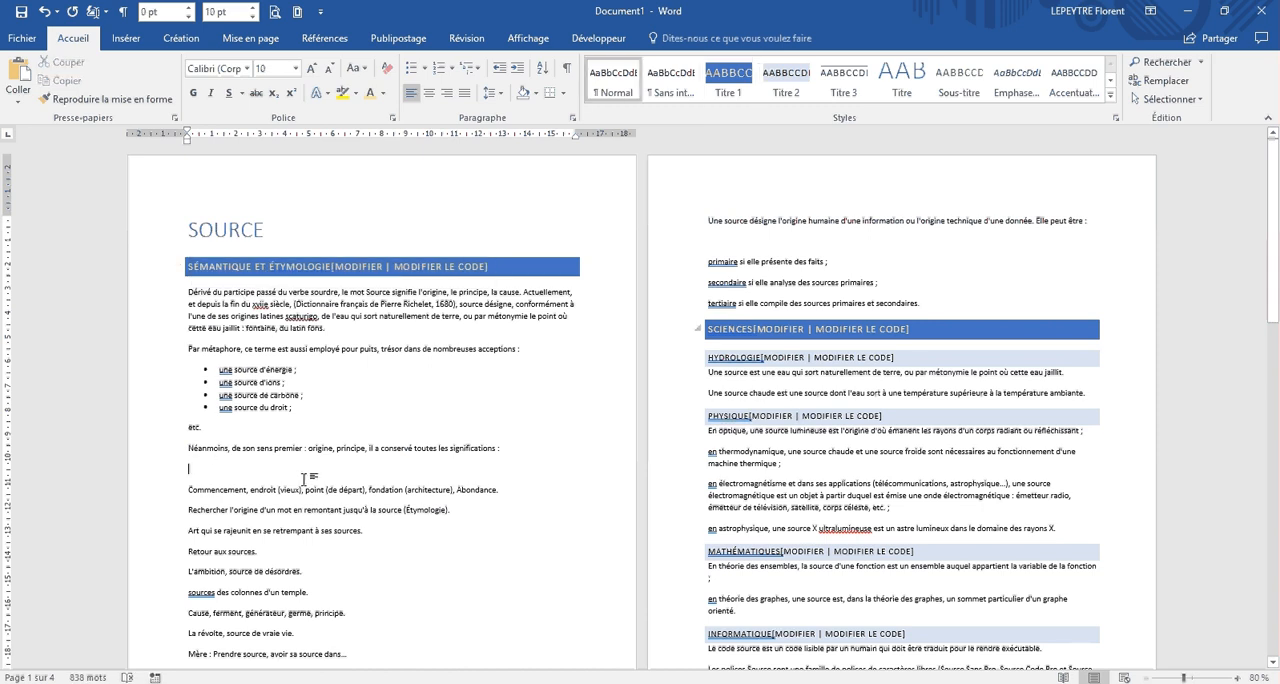
pyautogui.press('BackSpace')
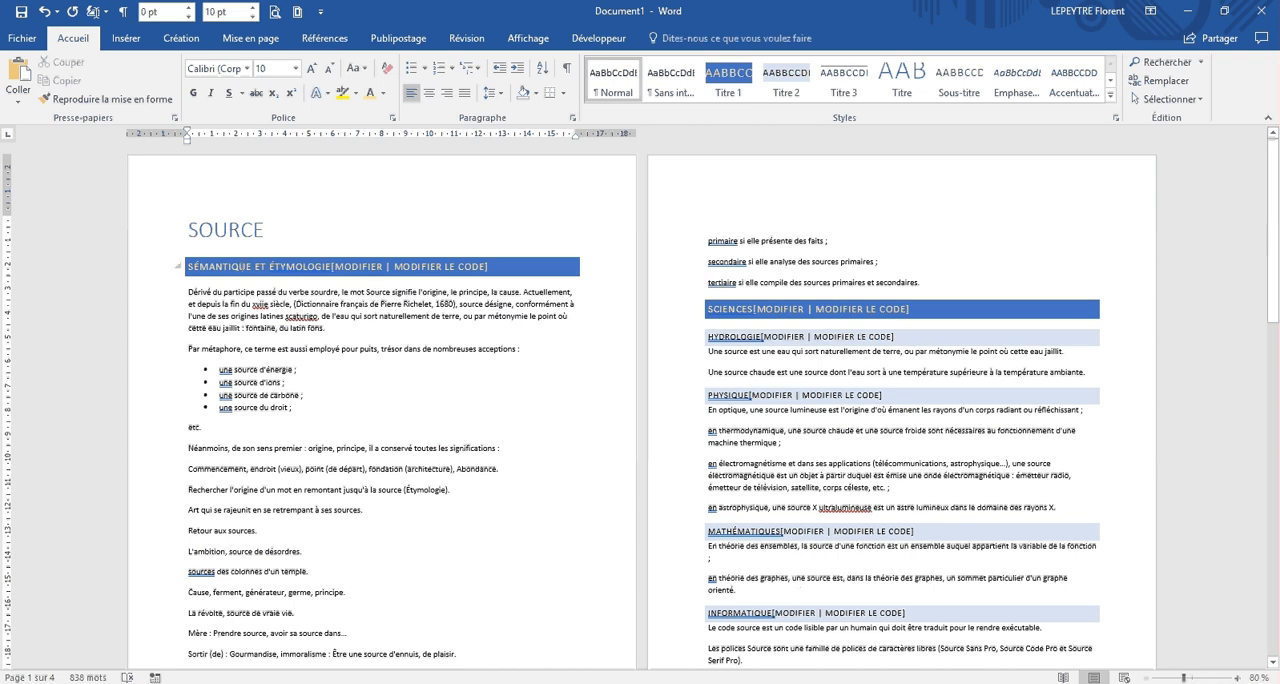
# Step: Apply the multilevel list 1 Titre 1, 1.1 Titre 2, 1.1.1 Titre 3 to the headings and review the numbering throughout the document
pyautogui.click(228, 266)
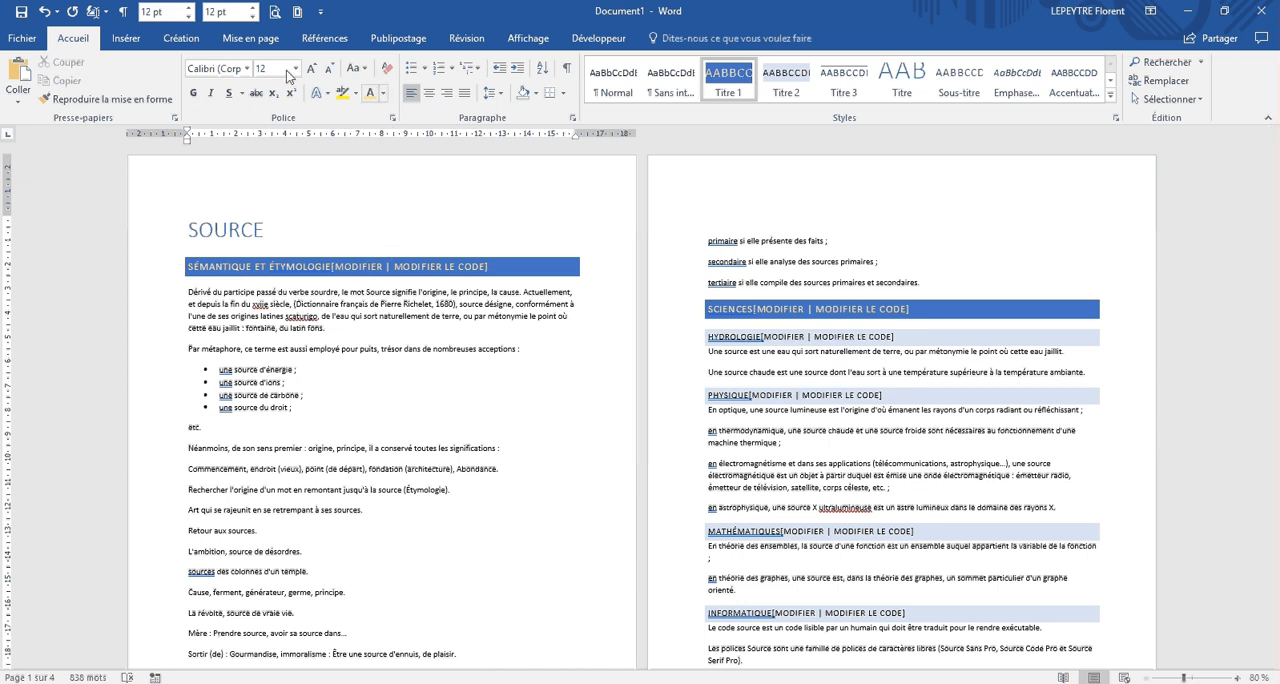
pyautogui.click(481, 76)
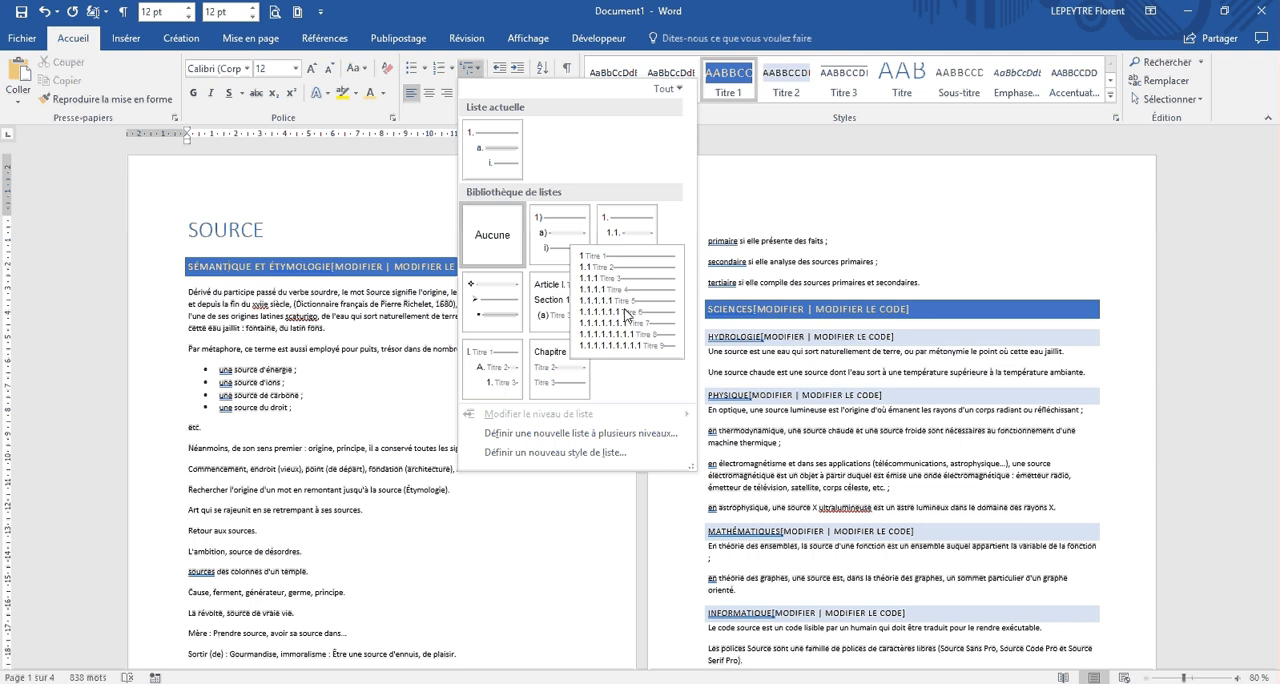
pyautogui.click(619, 301)
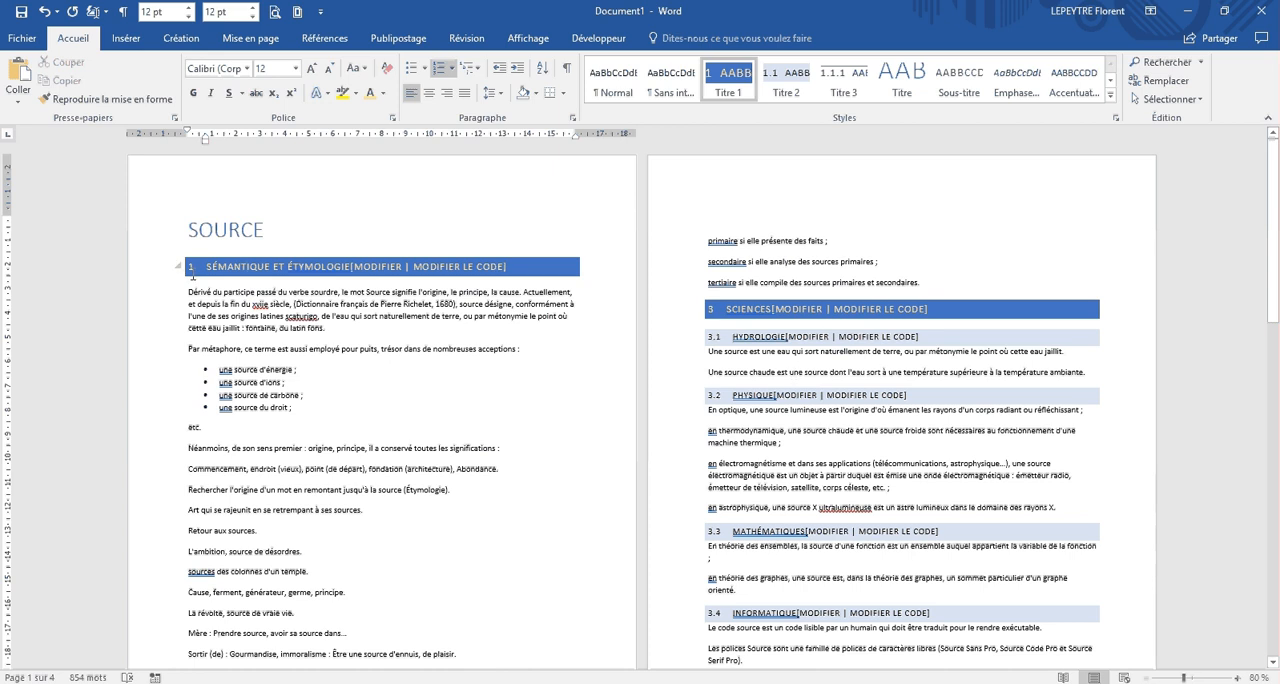
pyautogui.scroll(-3, 540, 340)
pyautogui.scroll(-15, 566, 359)
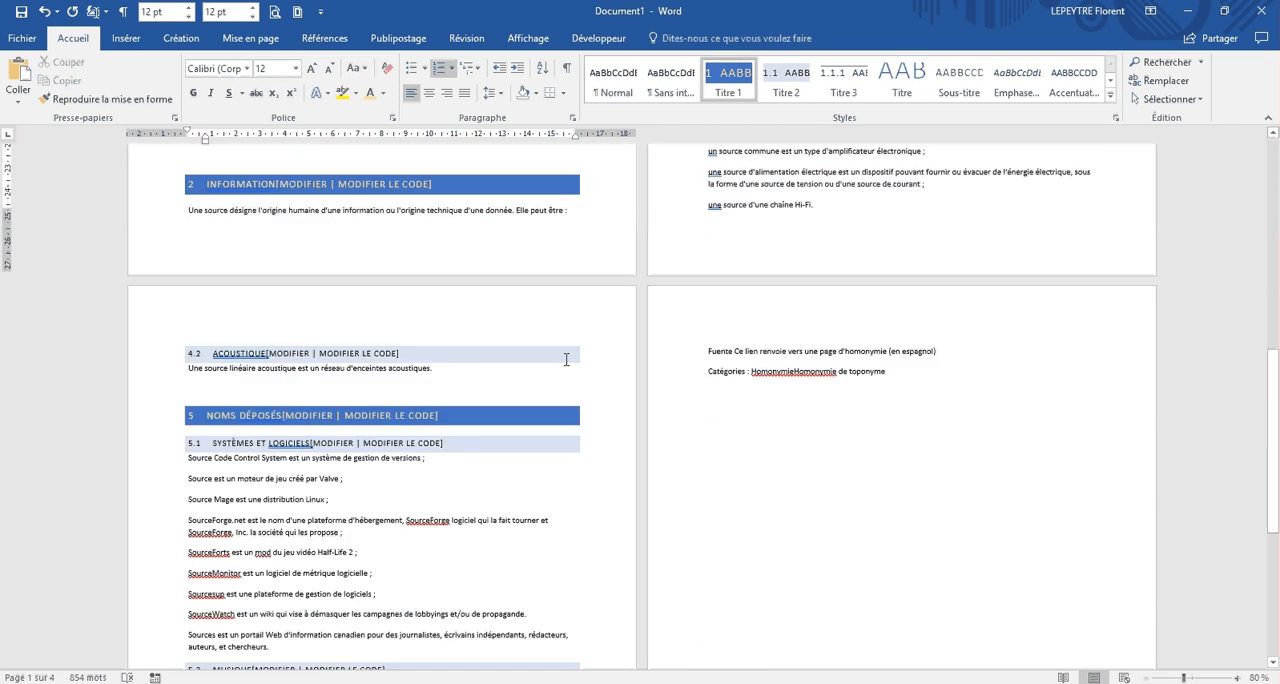
pyautogui.scroll(15, 570, 361)
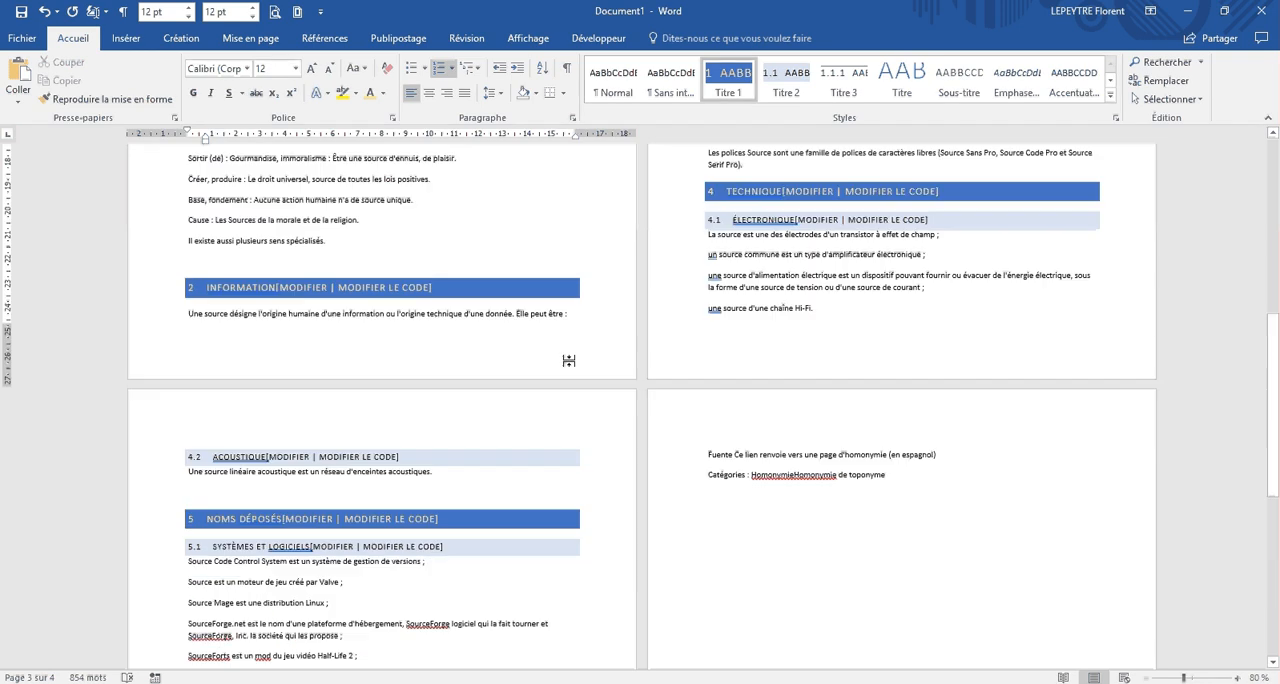
pyautogui.scroll(1, 570, 361)
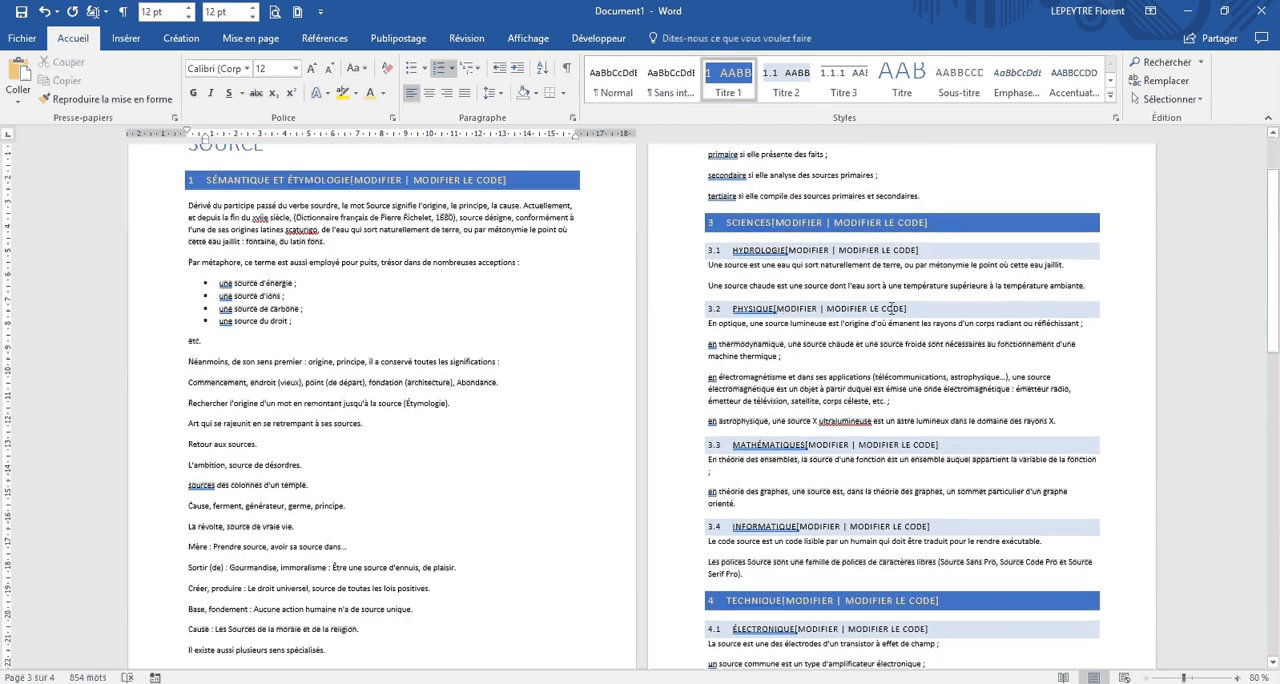
# Step: Try the Titre 1 style on the "Physique" heading, restore it to Titre 2, and review the heading numbering
pyautogui.click(758, 309)
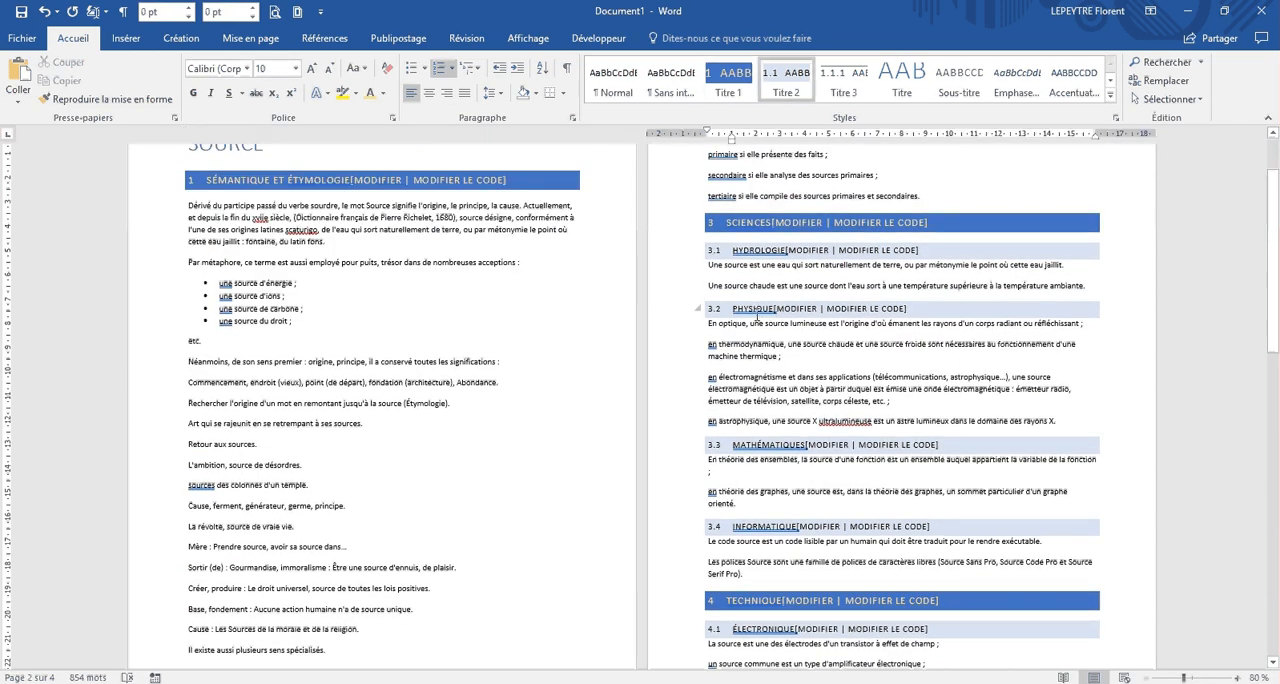
pyautogui.click(731, 80)
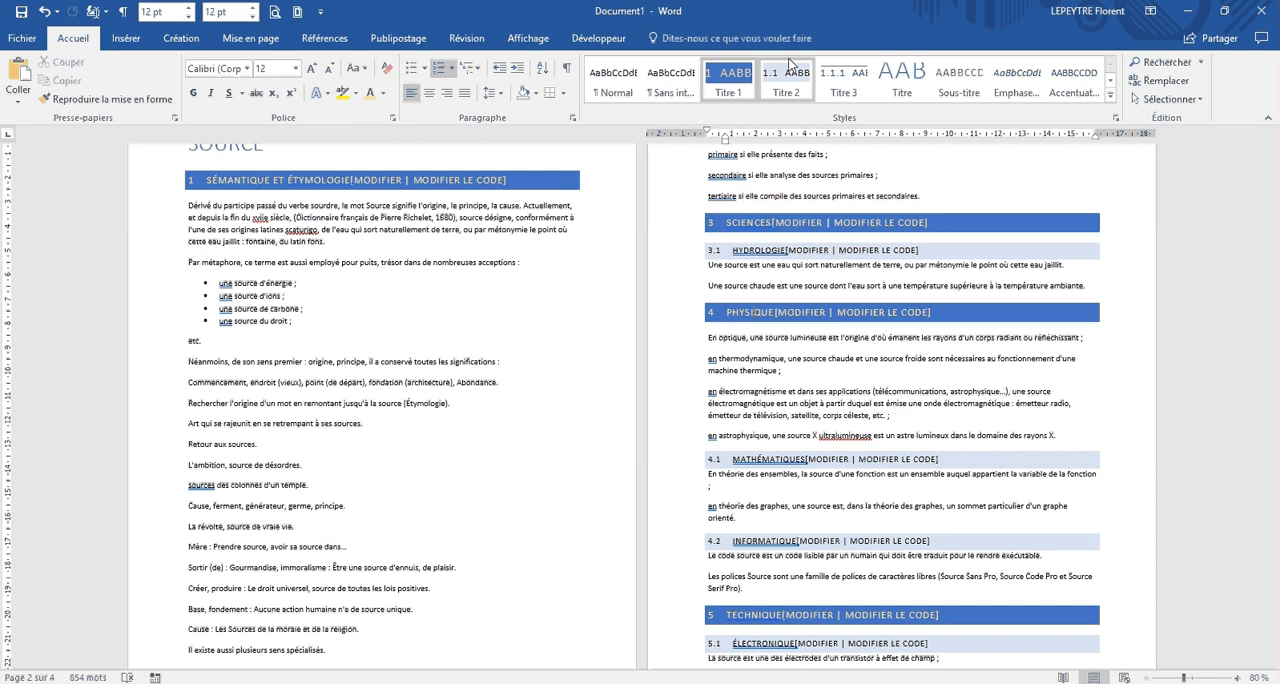
pyautogui.click(786, 80)
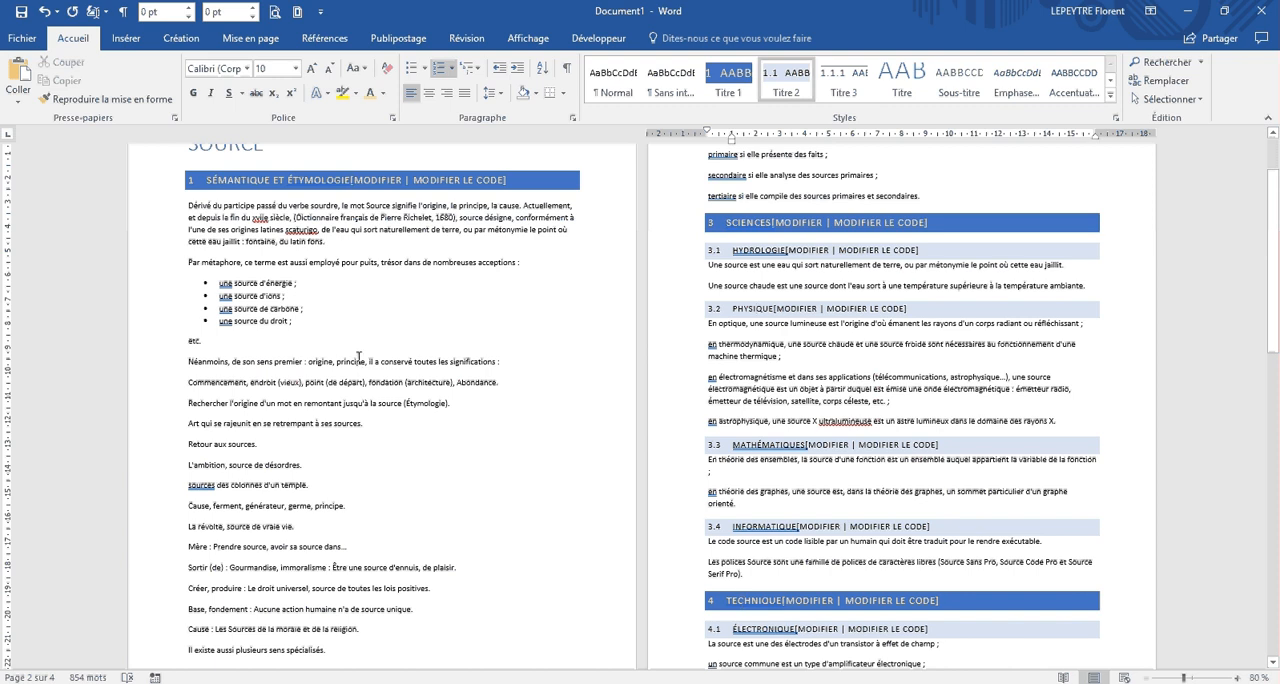
pyautogui.scroll(1, 358, 357)
pyautogui.scroll(-5, 501, 301)
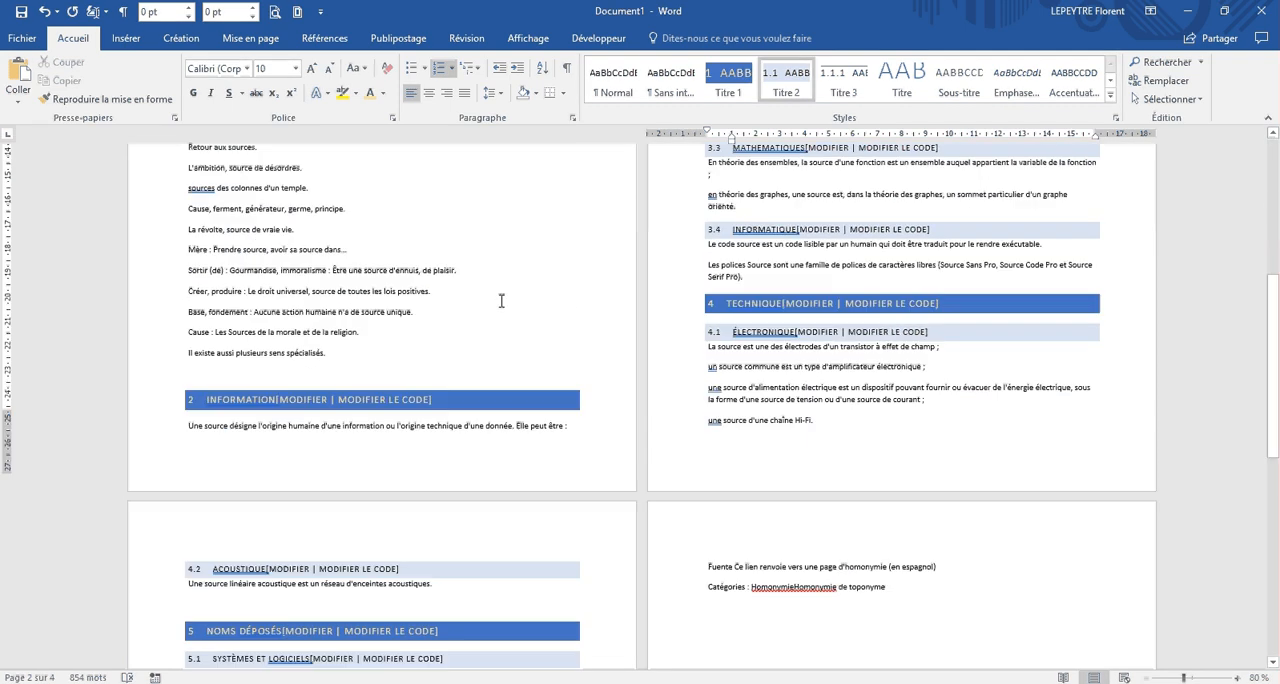
pyautogui.scroll(4, 501, 301)
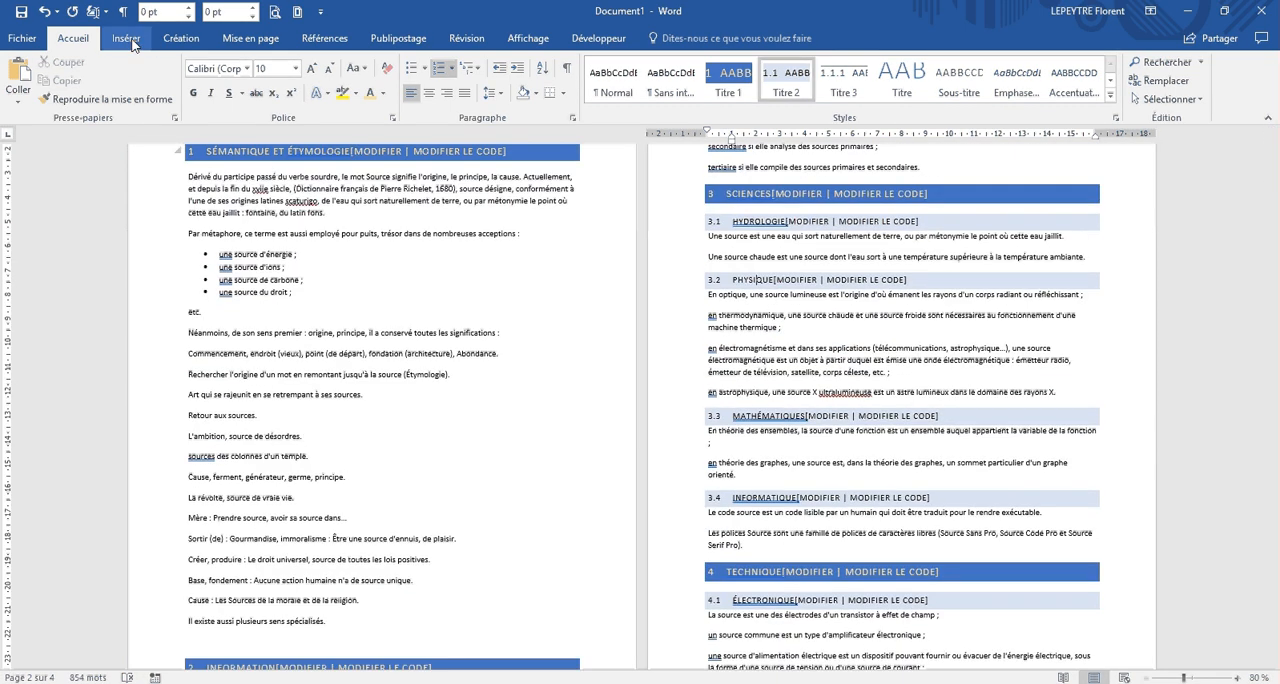
# Step: Browse the page number designs and insert the Cercle page number at the bottom of the pages
pyautogui.click(128, 39)
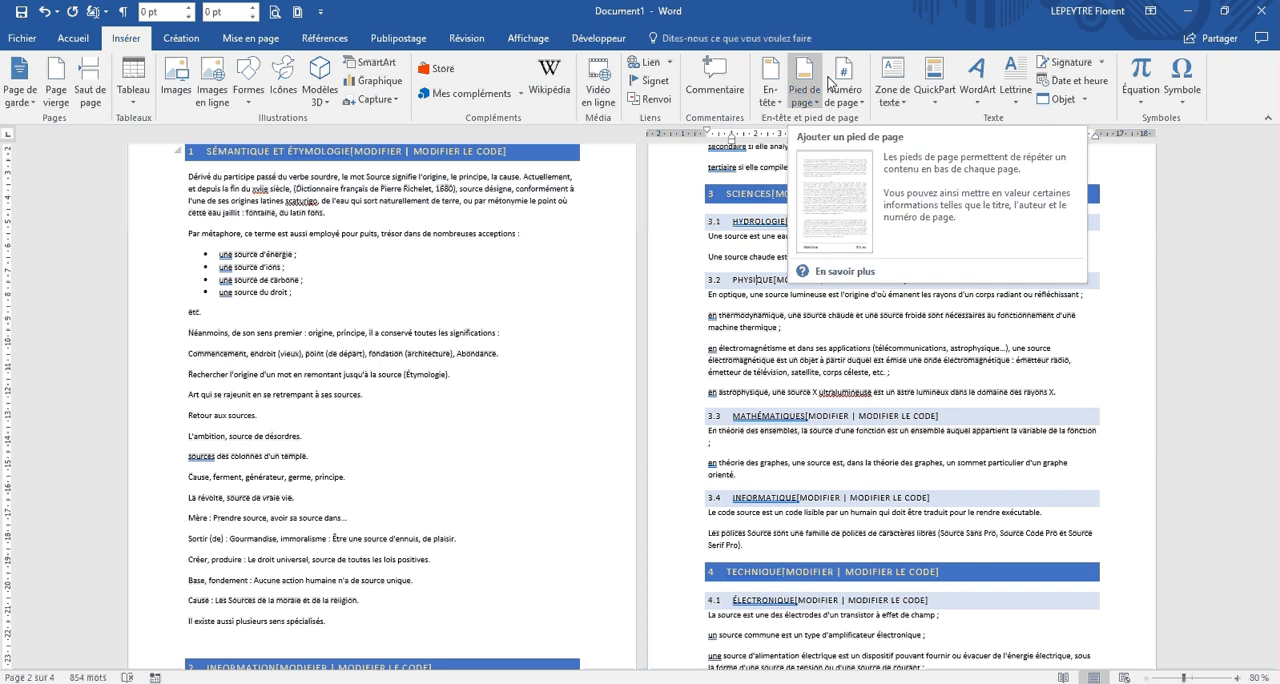
pyautogui.click(848, 100)
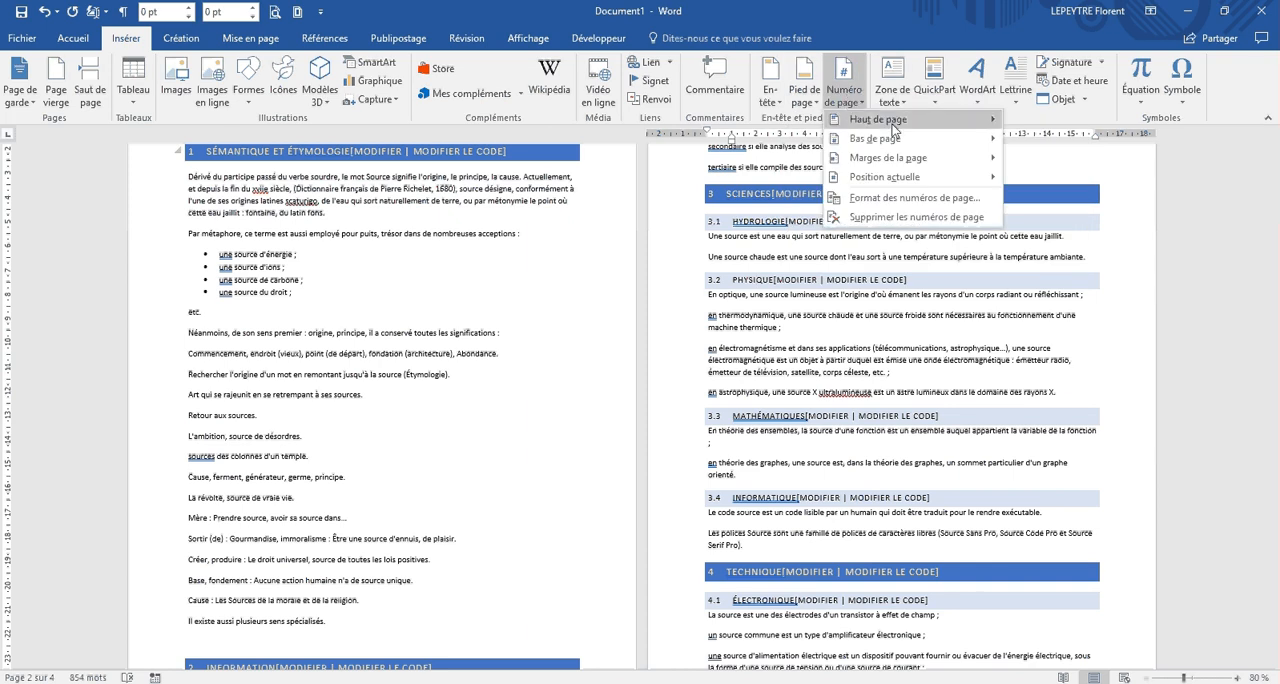
pyautogui.click(890, 120)
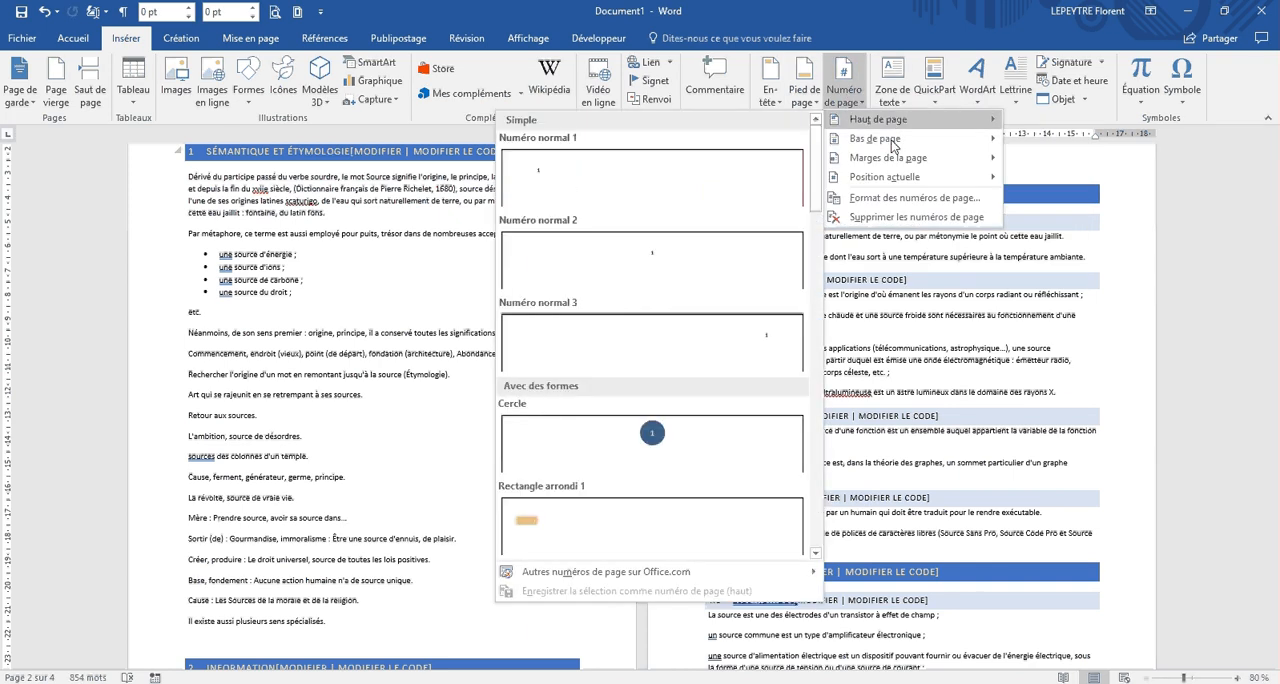
pyautogui.moveTo(893, 163)
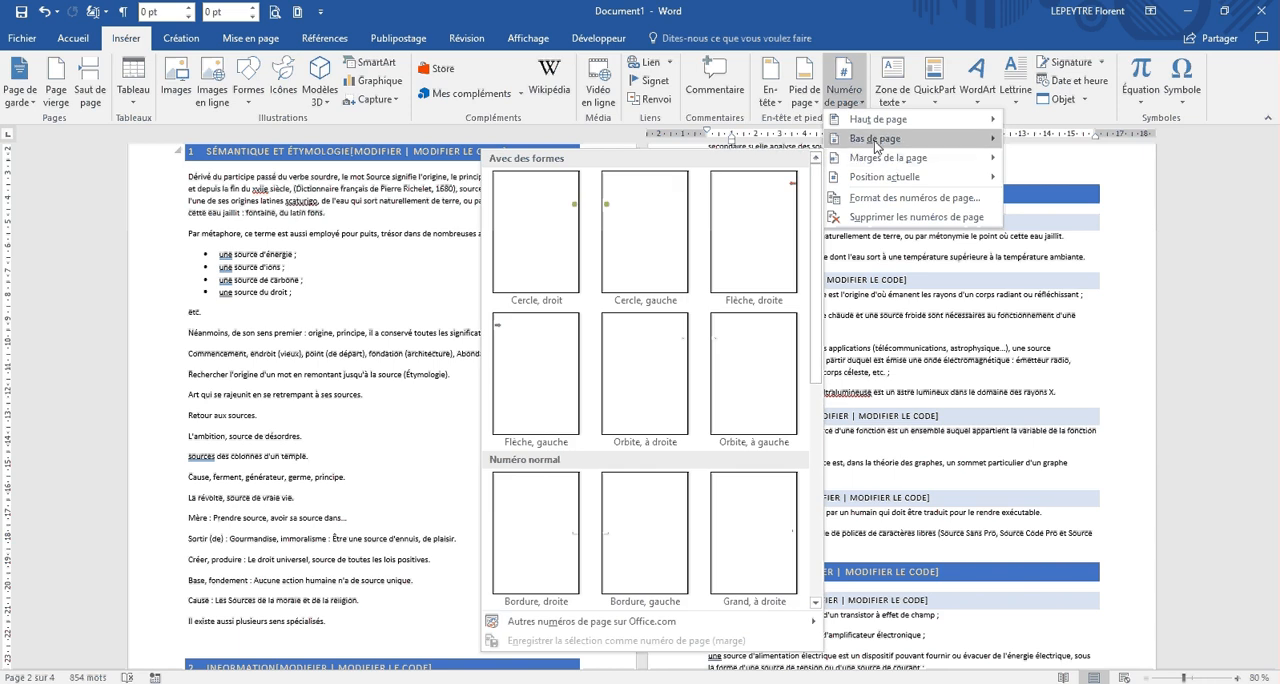
pyautogui.moveTo(876, 138)
pyautogui.scroll(-3, 696, 191)
pyautogui.scroll(-3, 696, 191)
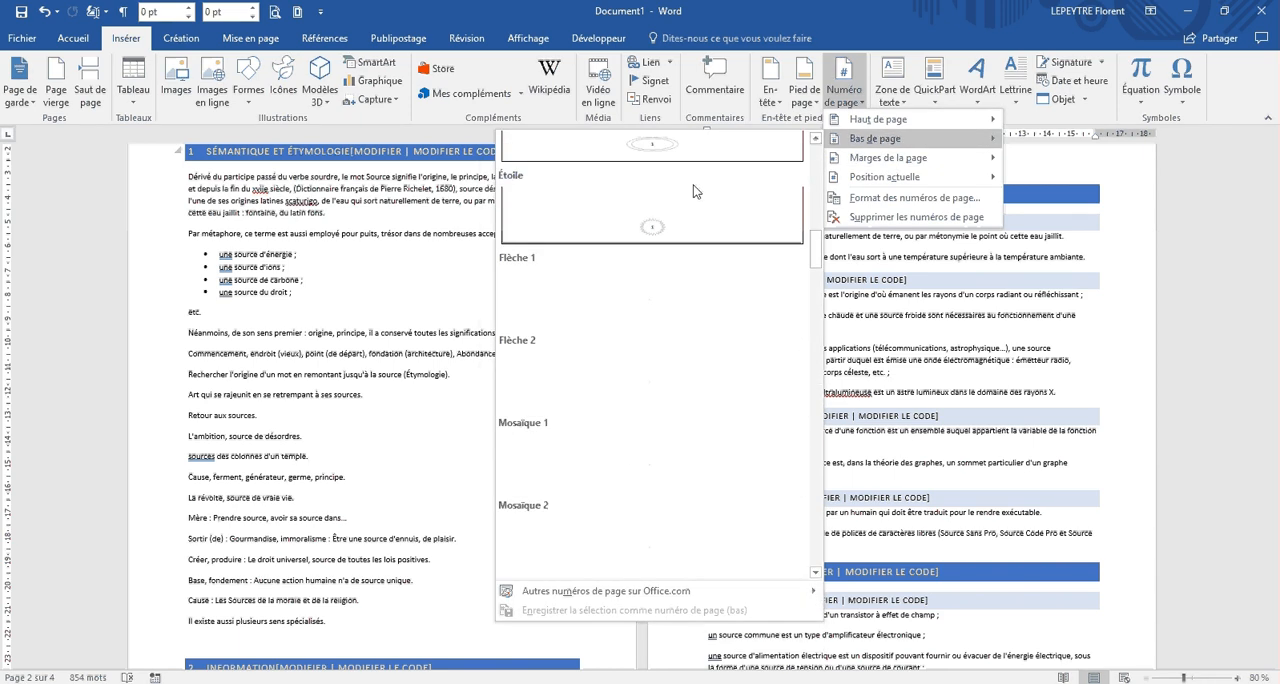
pyautogui.scroll(-6, 694, 190)
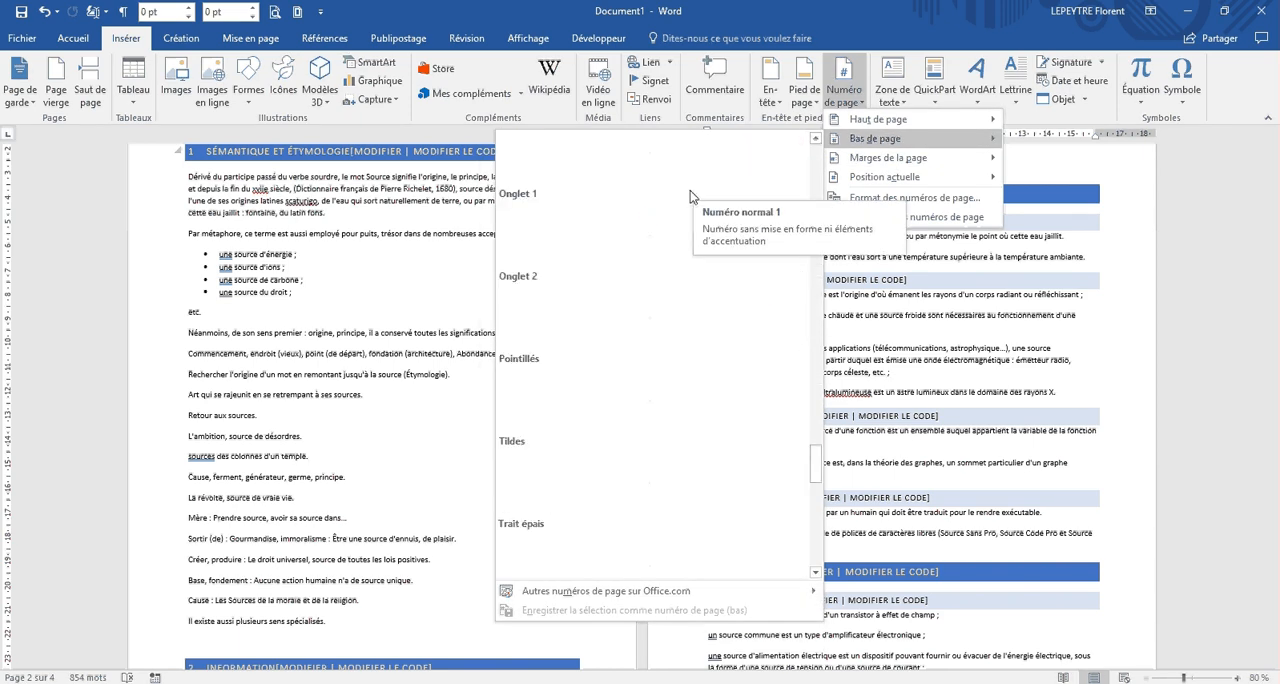
pyautogui.scroll(-3, 686, 195)
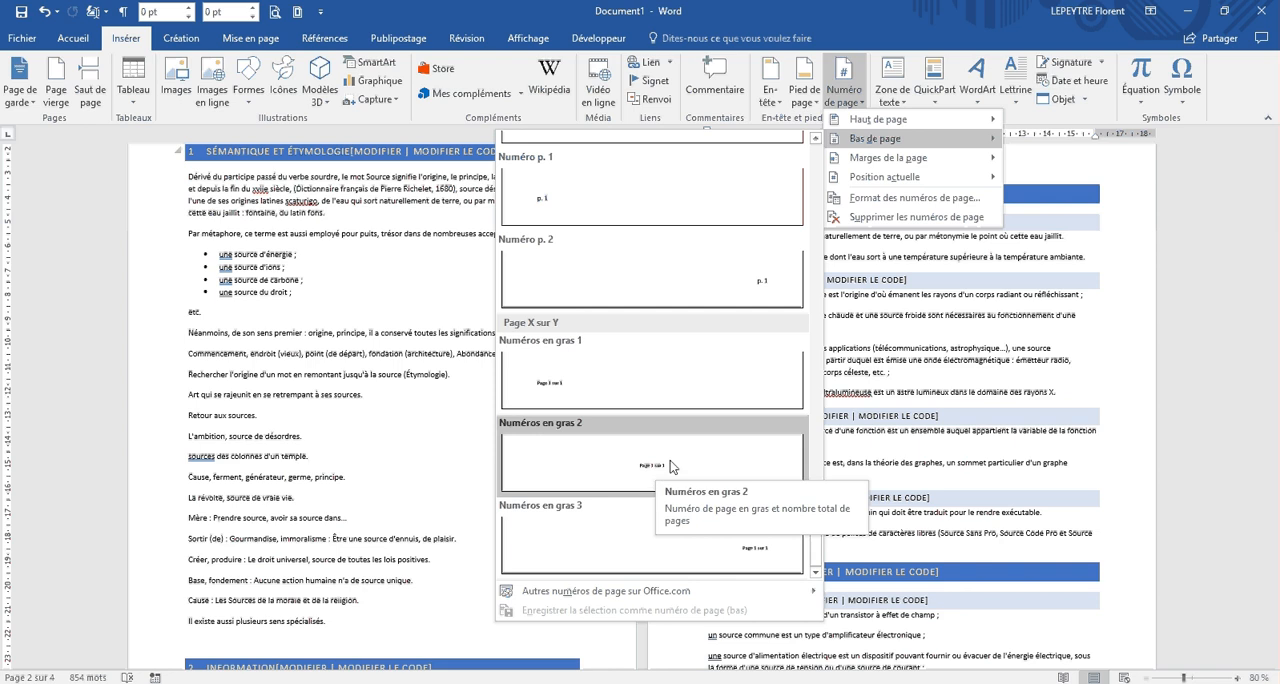
pyautogui.scroll(-10, 666, 460)
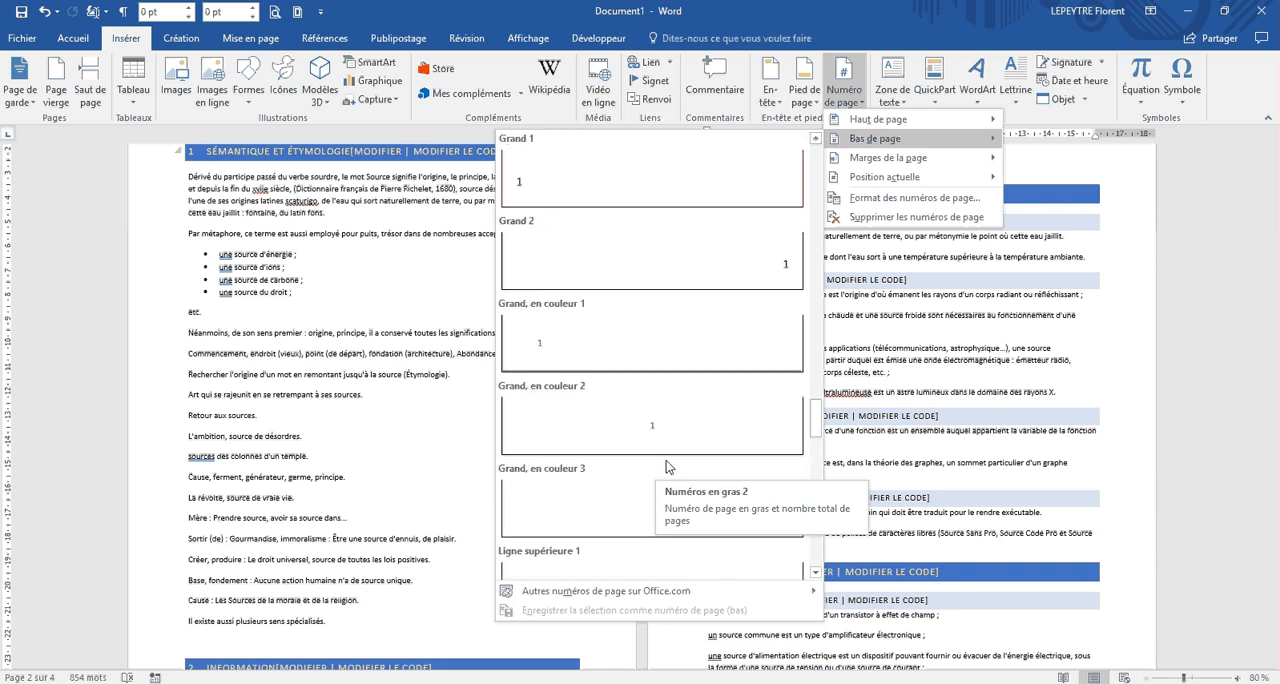
pyautogui.scroll(-8, 667, 467)
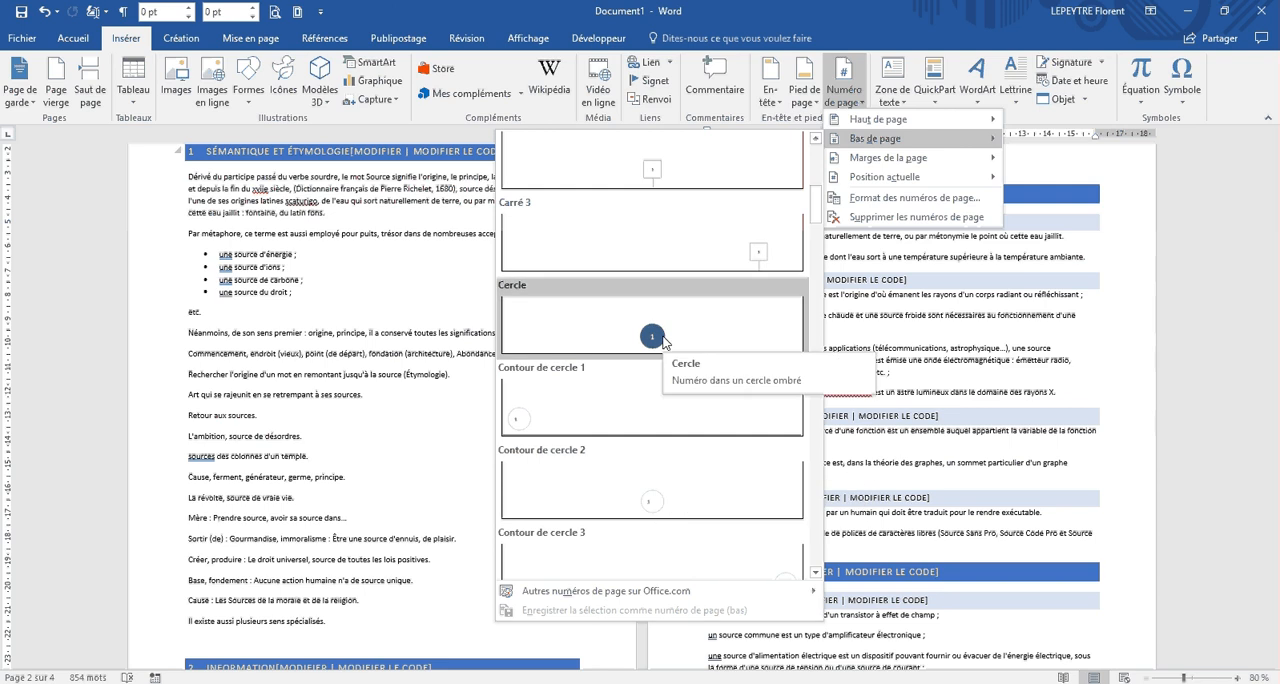
pyautogui.click(663, 340)
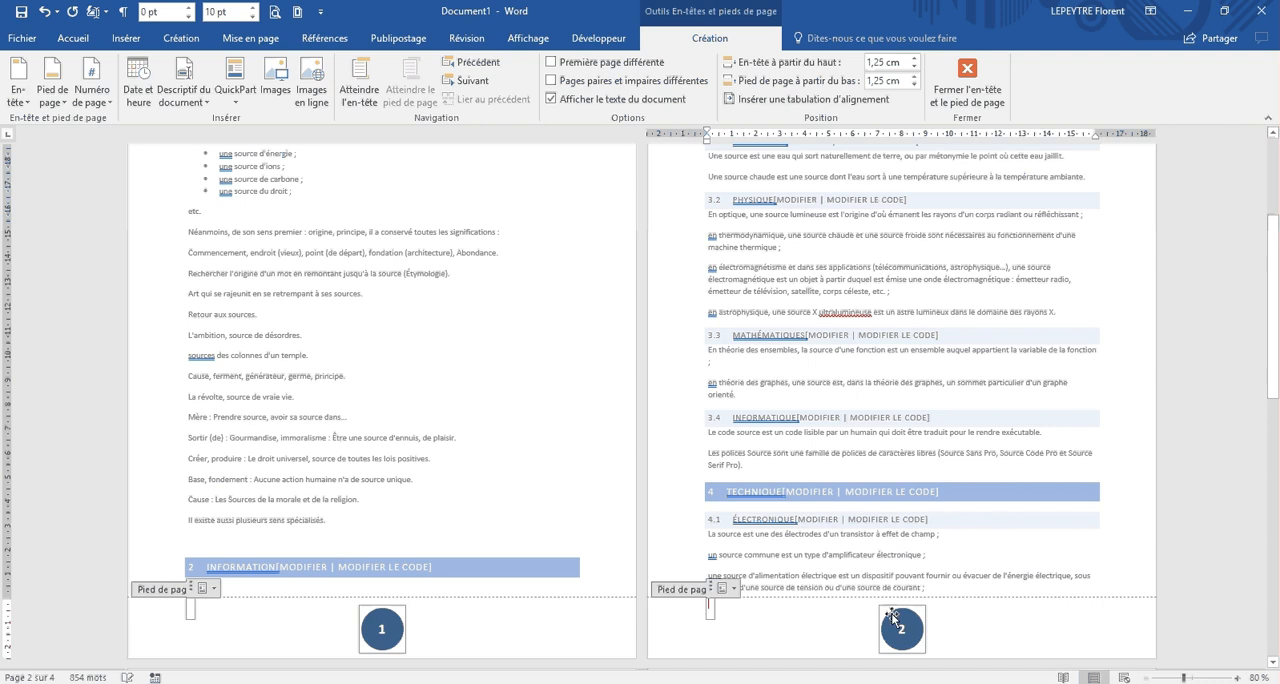
# Step: Leave the footer, add an empty paragraph below the SOURCE title and display the formatting marks
pyautogui.doubleClick(854, 381)
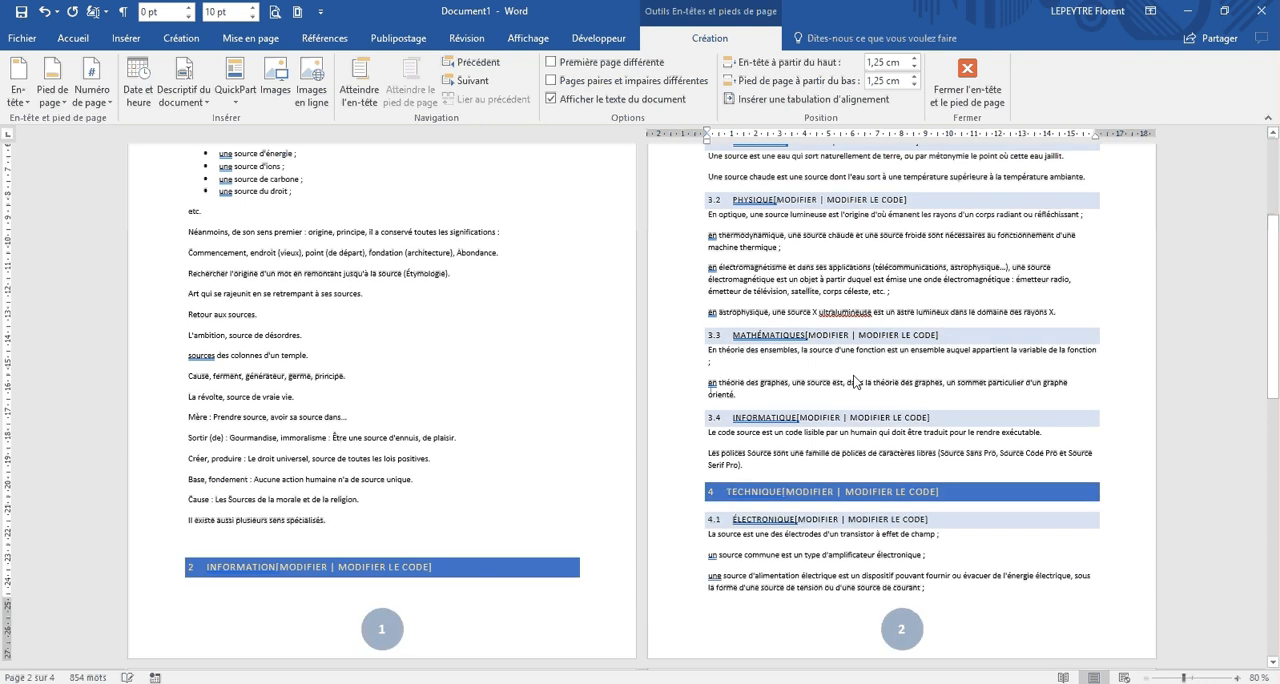
pyautogui.scroll(5, 462, 405)
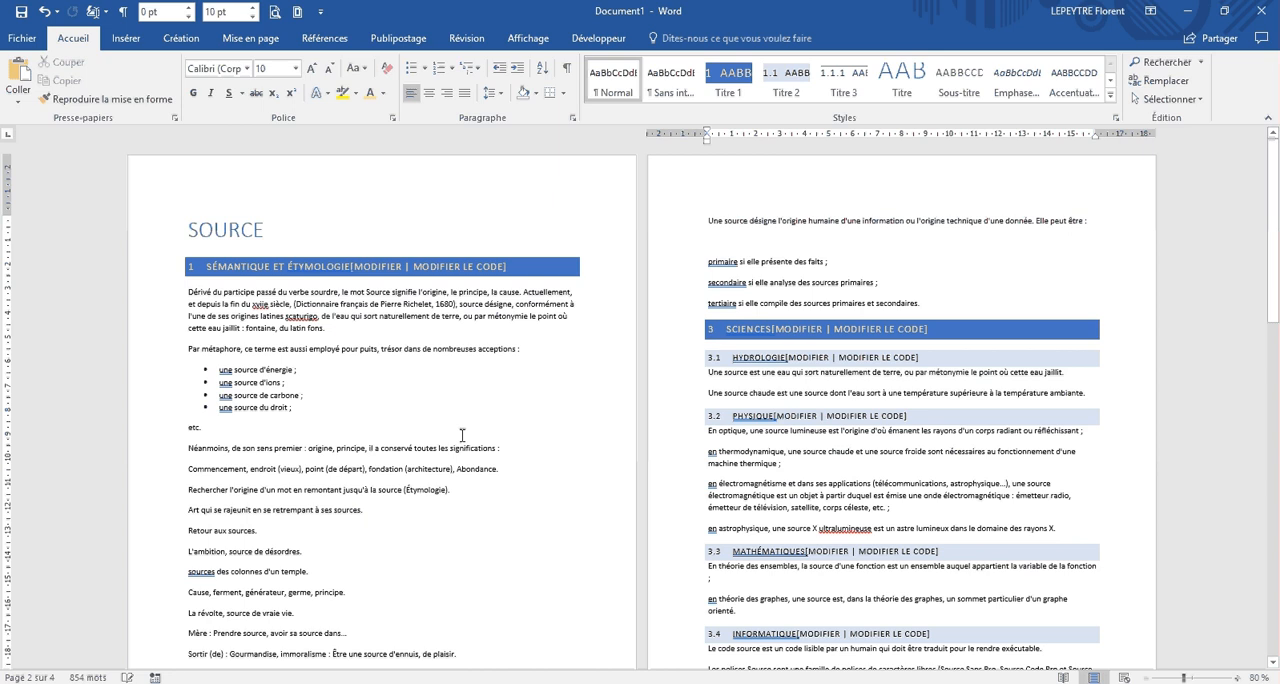
pyautogui.click(277, 229)
pyautogui.press('Return')
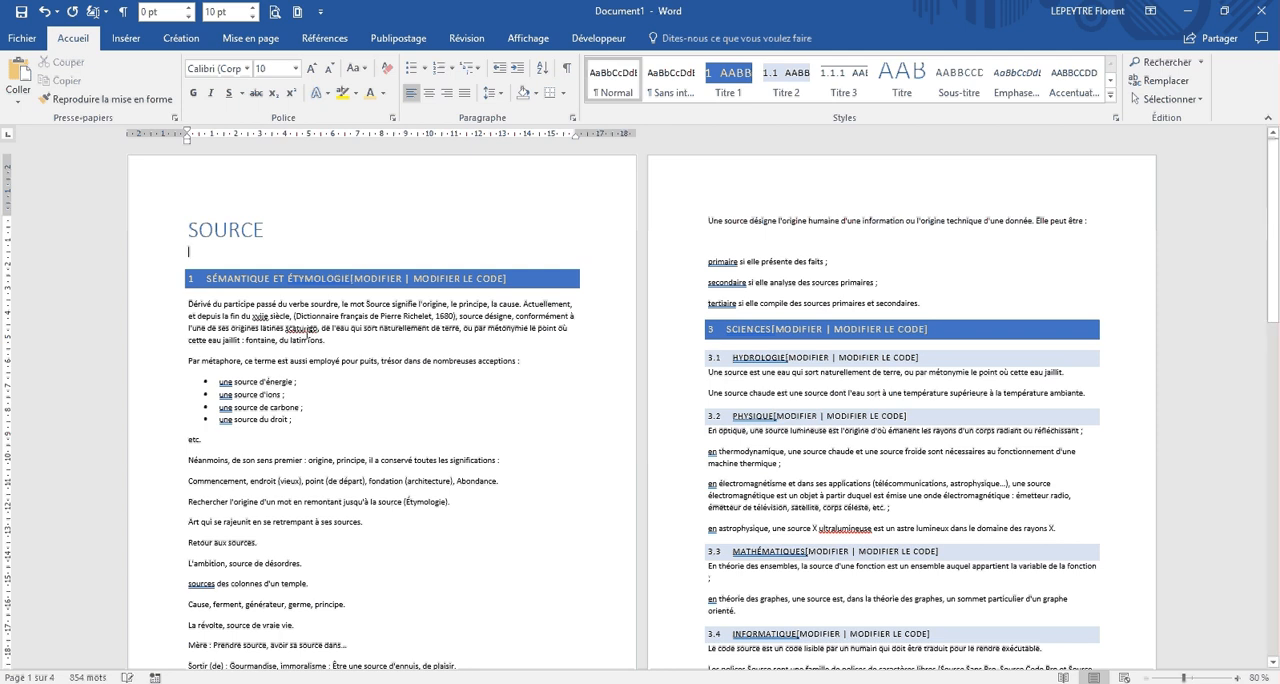
pyautogui.click(197, 253)
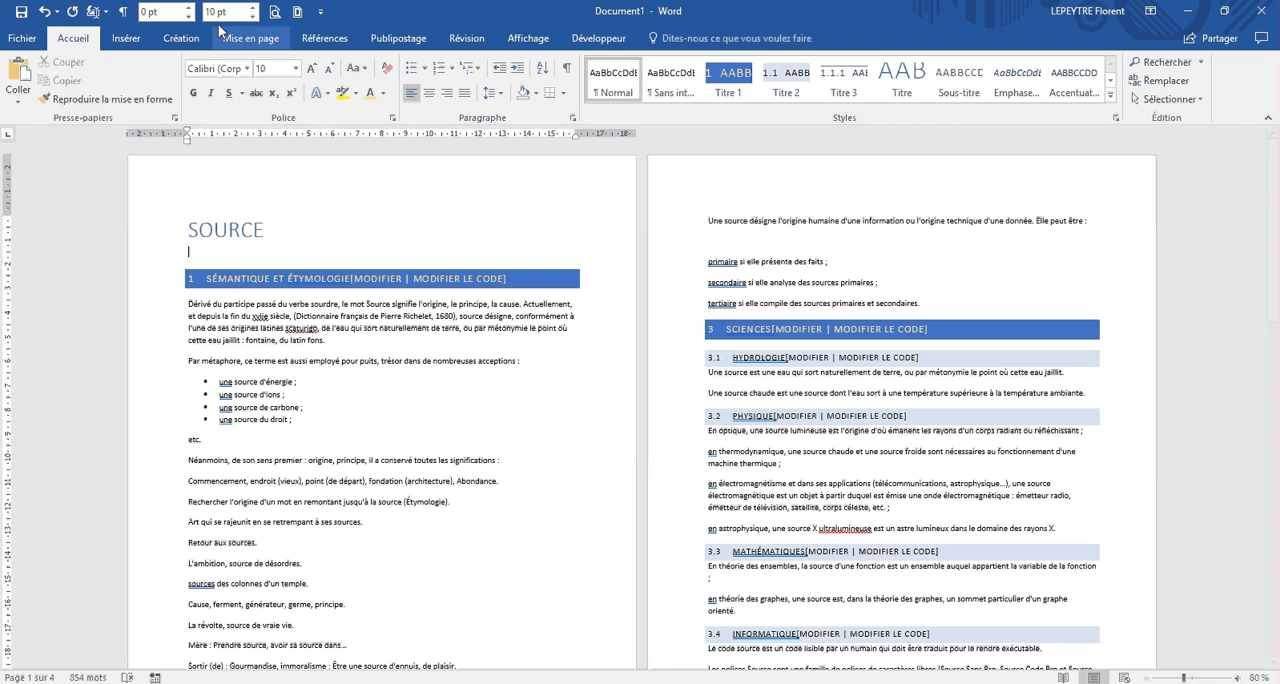
pyautogui.click(123, 11)
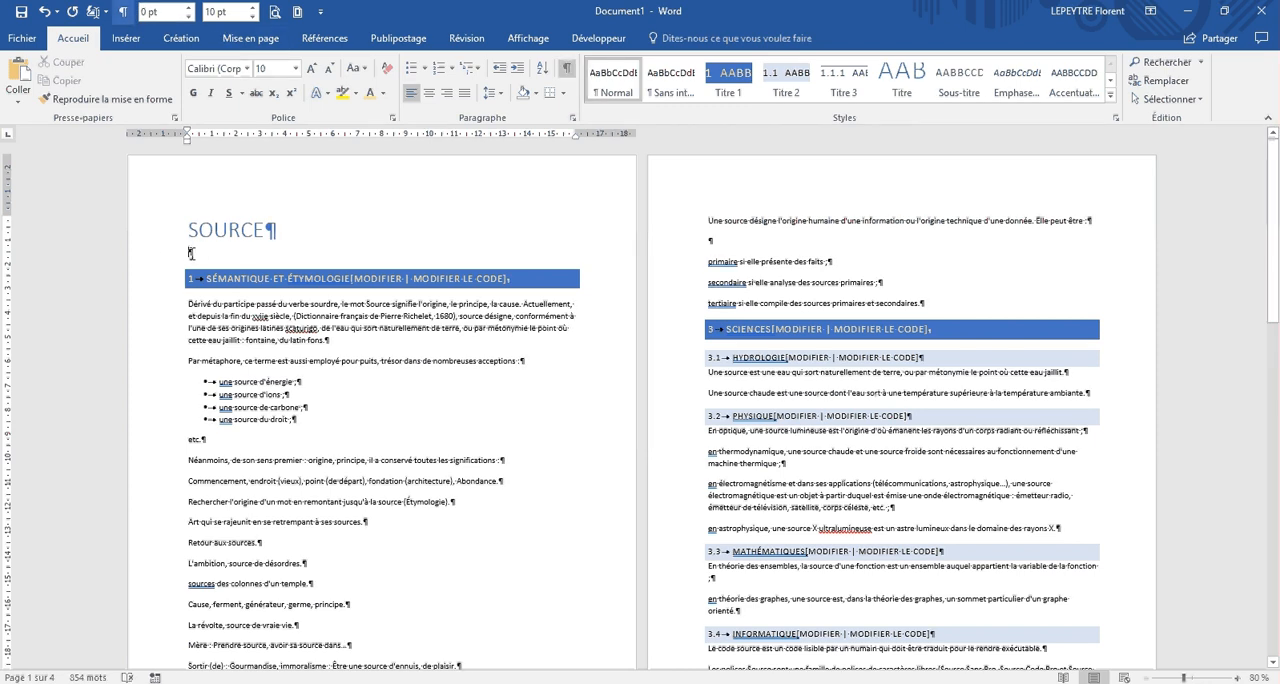
# Step: Insert the Table automatique 1 table of contents in the empty paragraph under the title
pyautogui.click(324, 38)
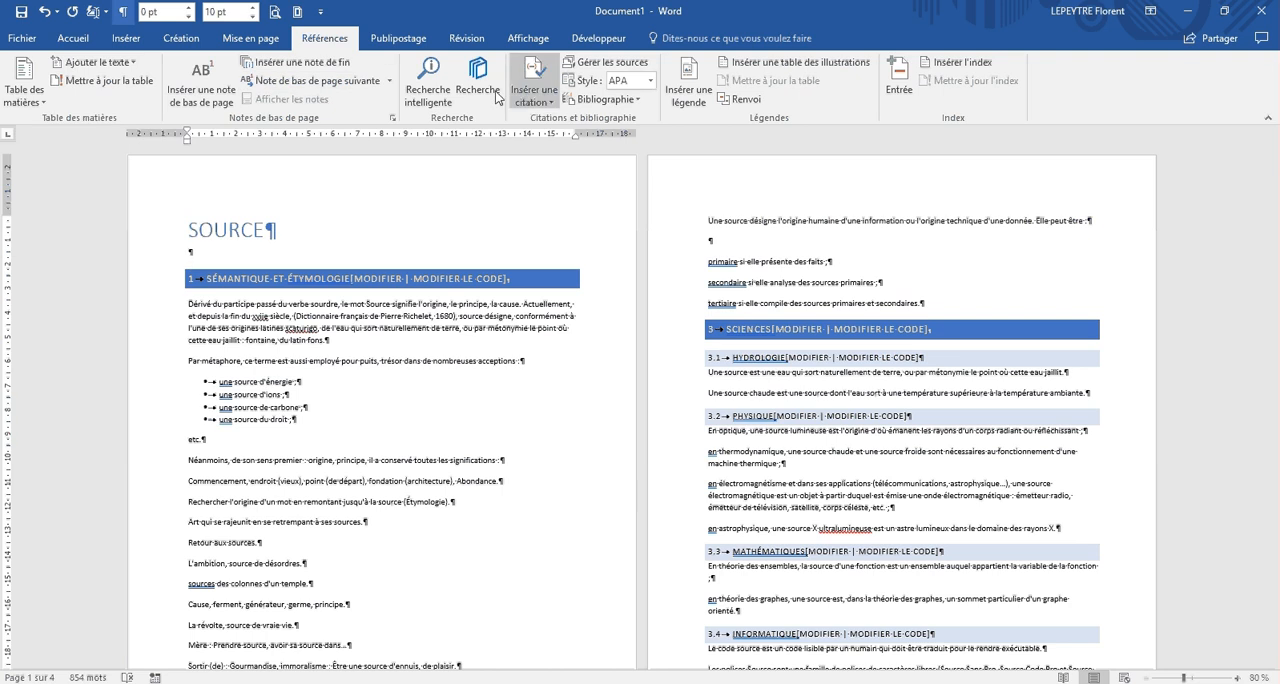
pyautogui.click(33, 97)
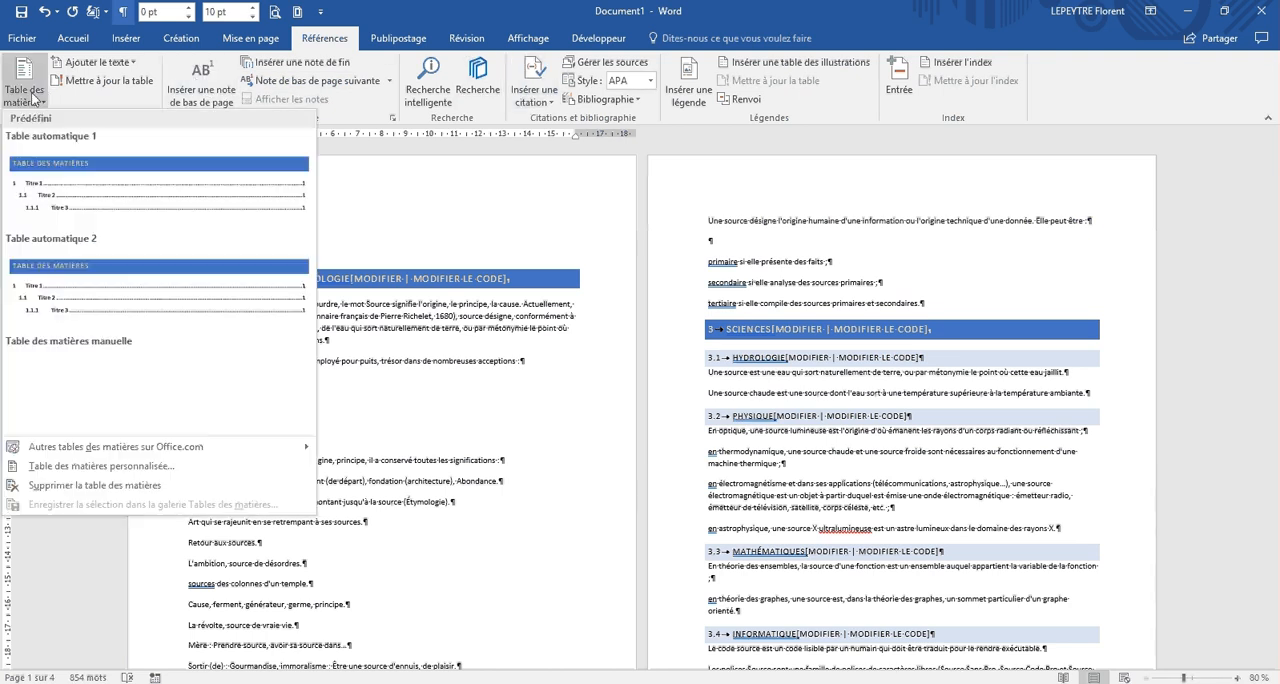
pyautogui.click(72, 181)
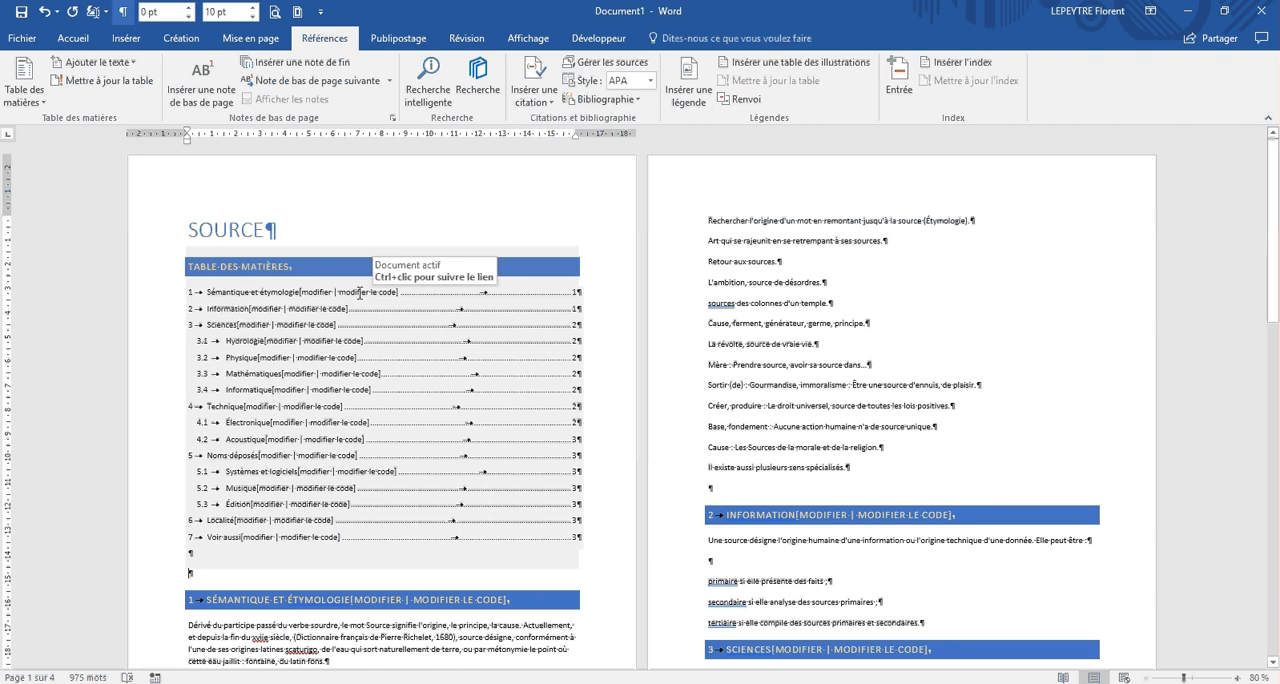
# Step: Follow the Informatique entry of the table of contents to its section and return to the table
pyautogui.keyDown('ctrl'); pyautogui.click(256, 397); pyautogui.keyUp('ctrl')
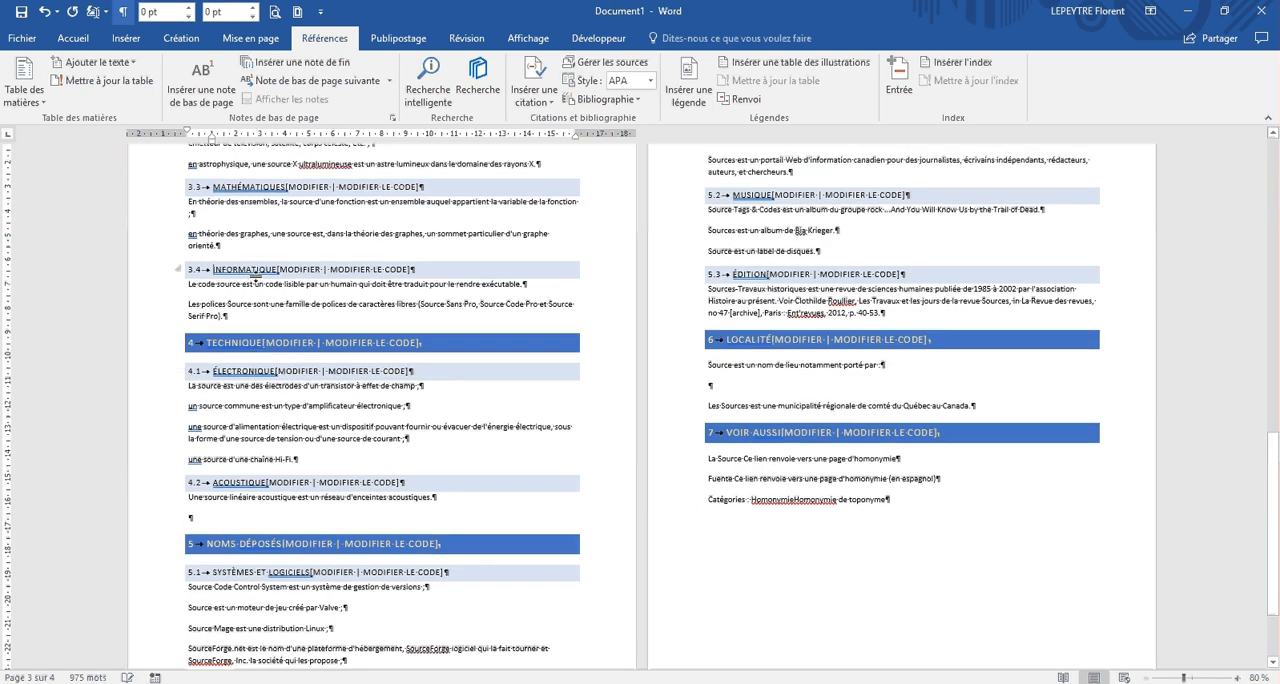
pyautogui.scroll(5, 257, 278)
pyautogui.scroll(7, 257, 278)
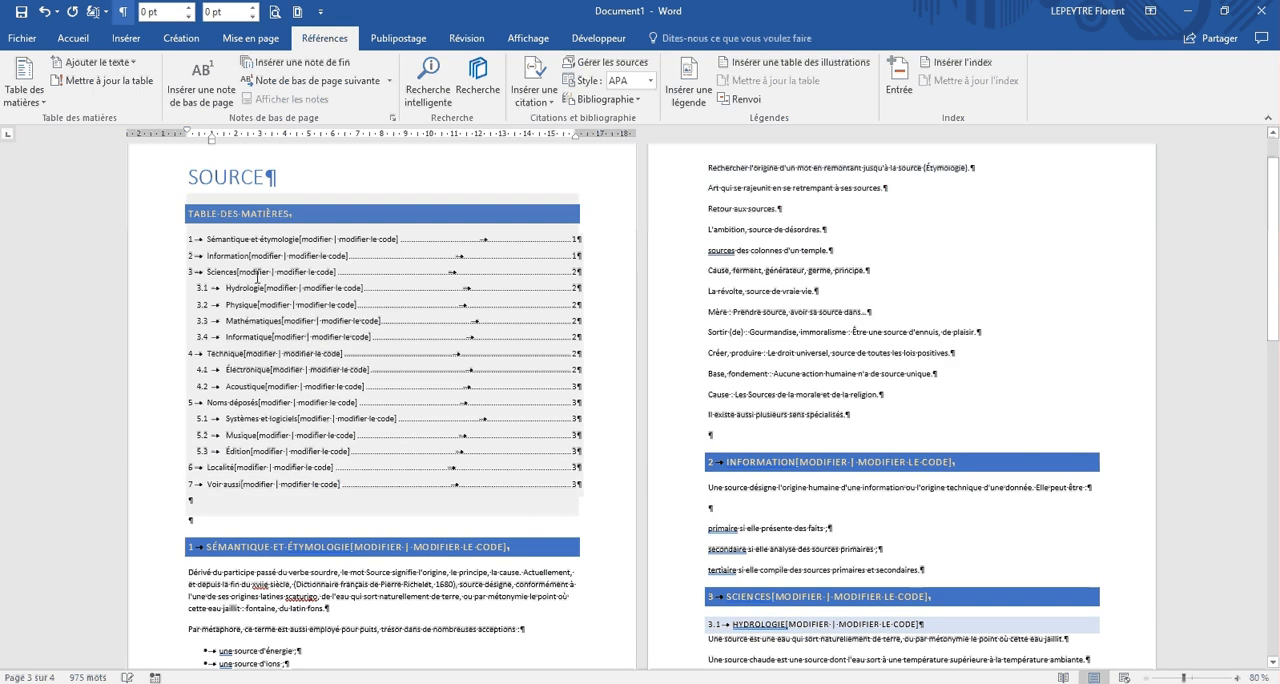
# Step: Check where the Physique heading falls in the document and update the entire table of contents
pyautogui.click(310, 303)
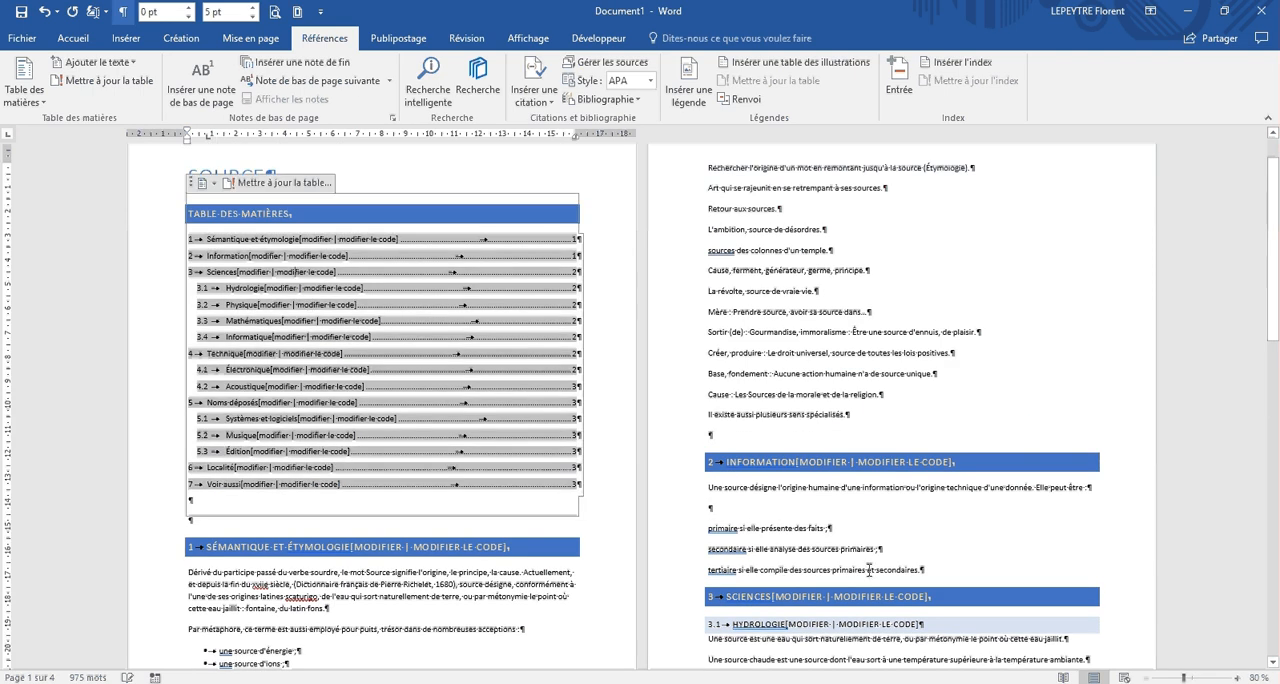
pyautogui.scroll(-2, 852, 546)
pyautogui.scroll(-1, 852, 546)
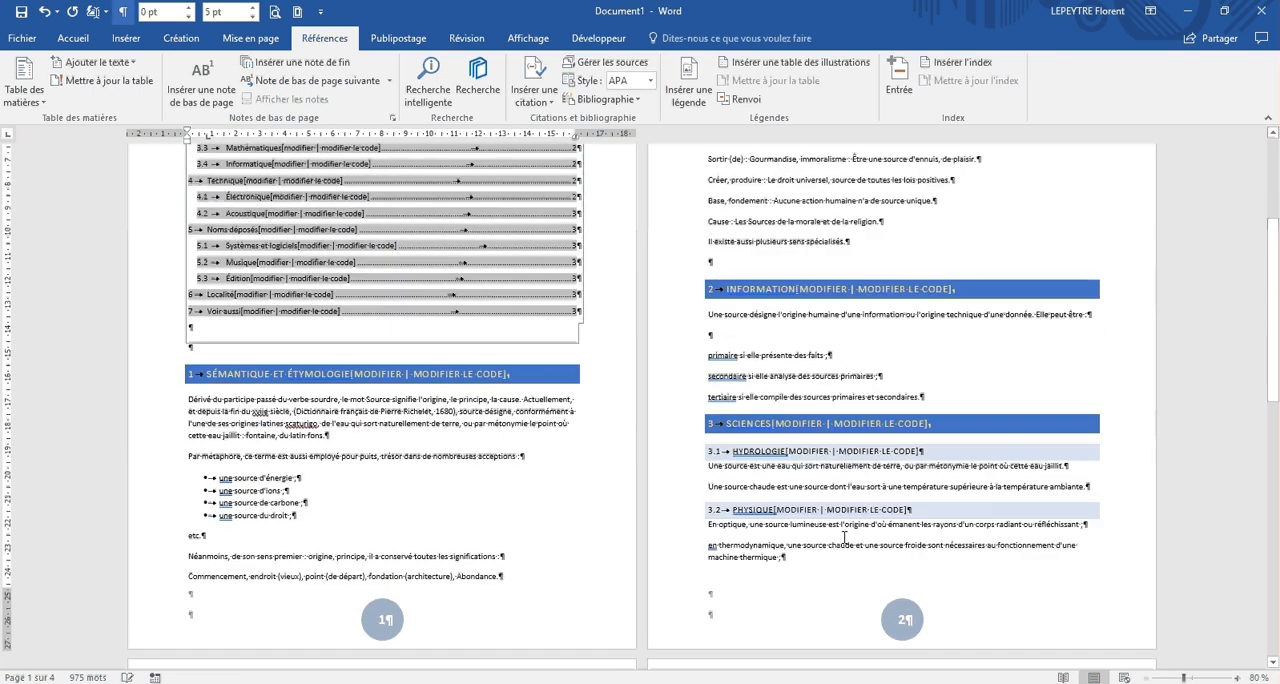
pyautogui.click(770, 511)
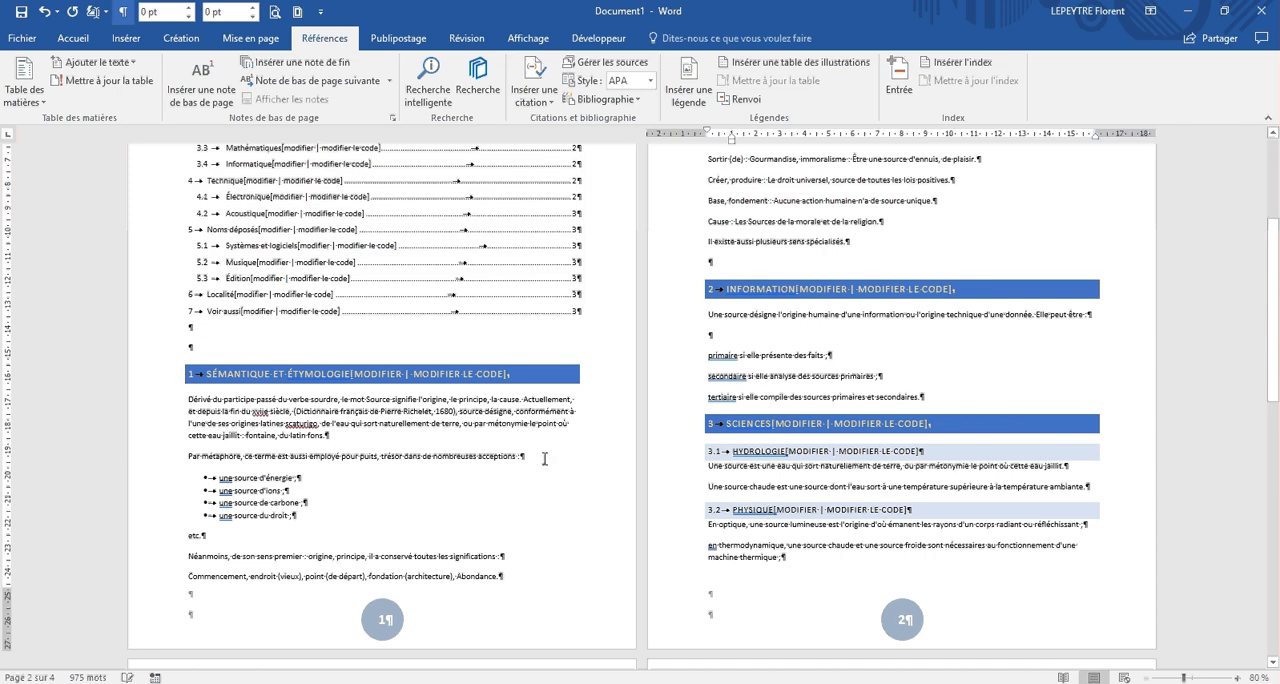
pyautogui.scroll(2, 545, 459)
pyautogui.click(311, 253)
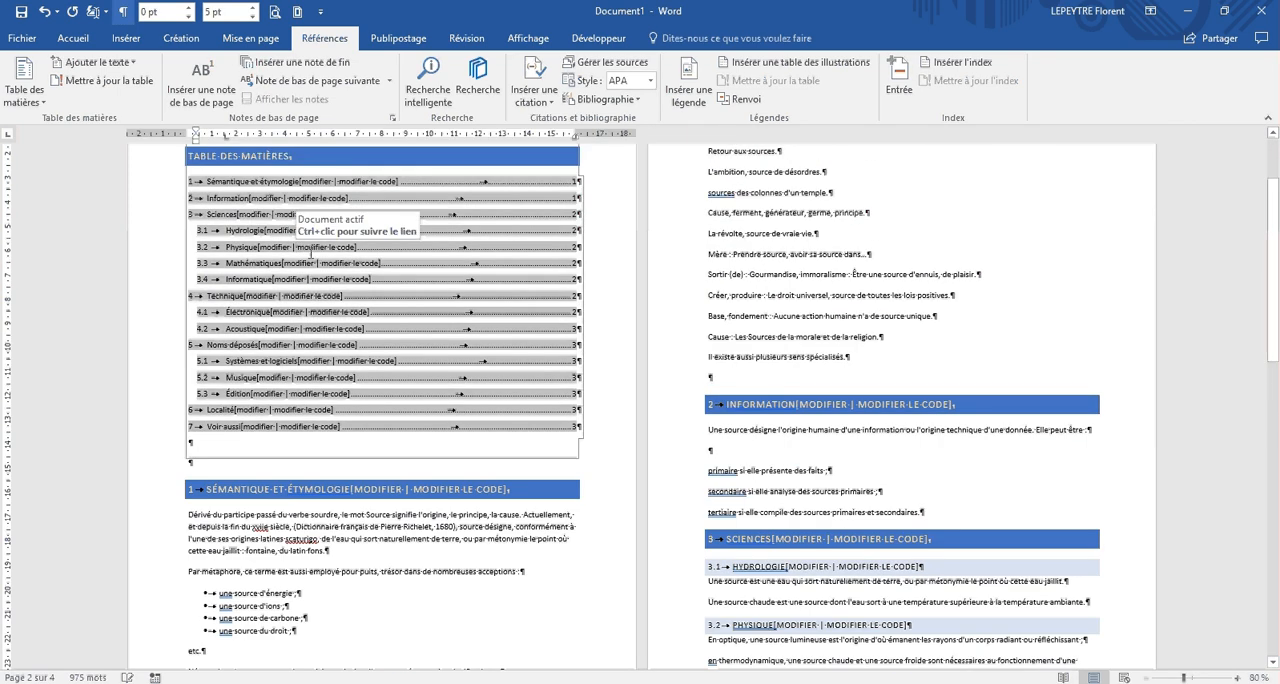
pyautogui.scroll(2, 311, 253)
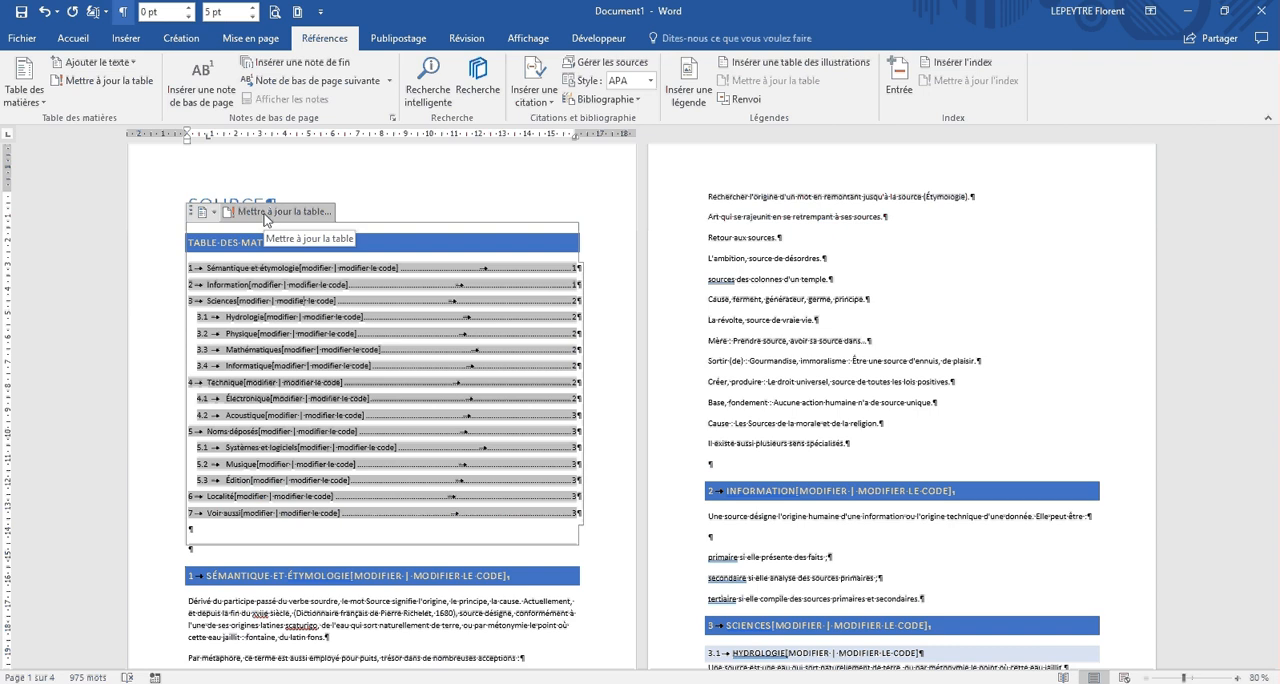
pyautogui.click(266, 214)
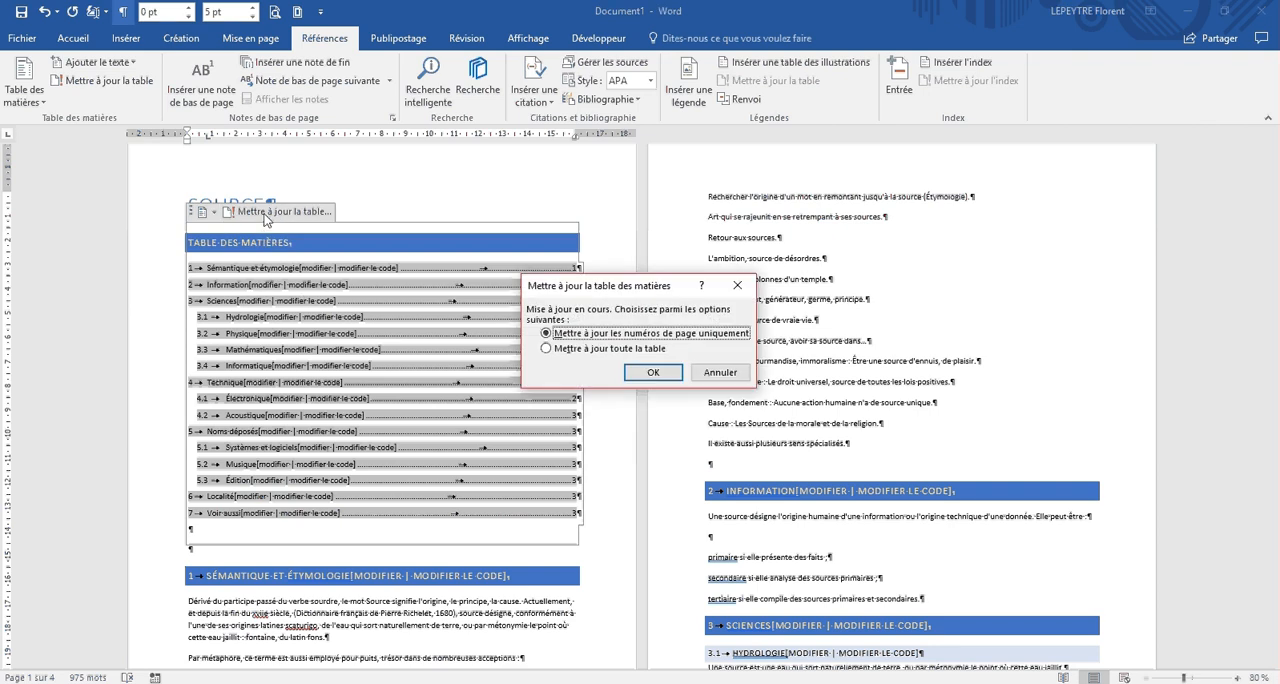
pyautogui.click(596, 350)
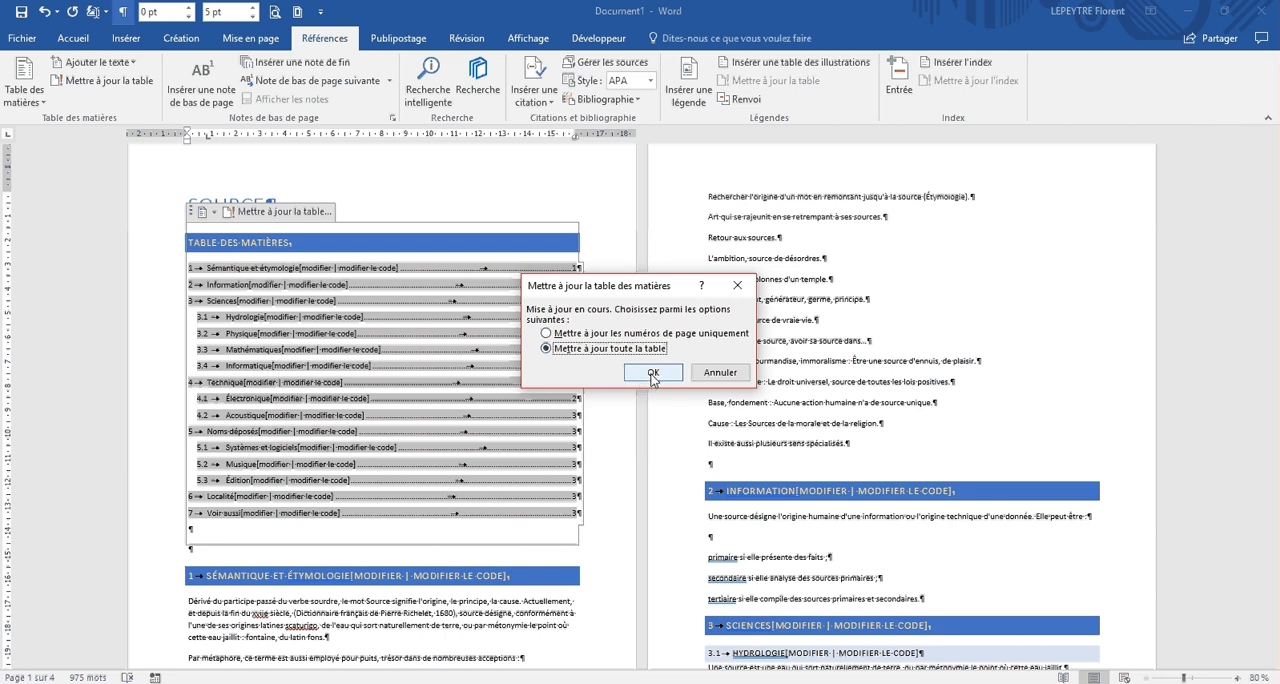
pyautogui.click(653, 374)
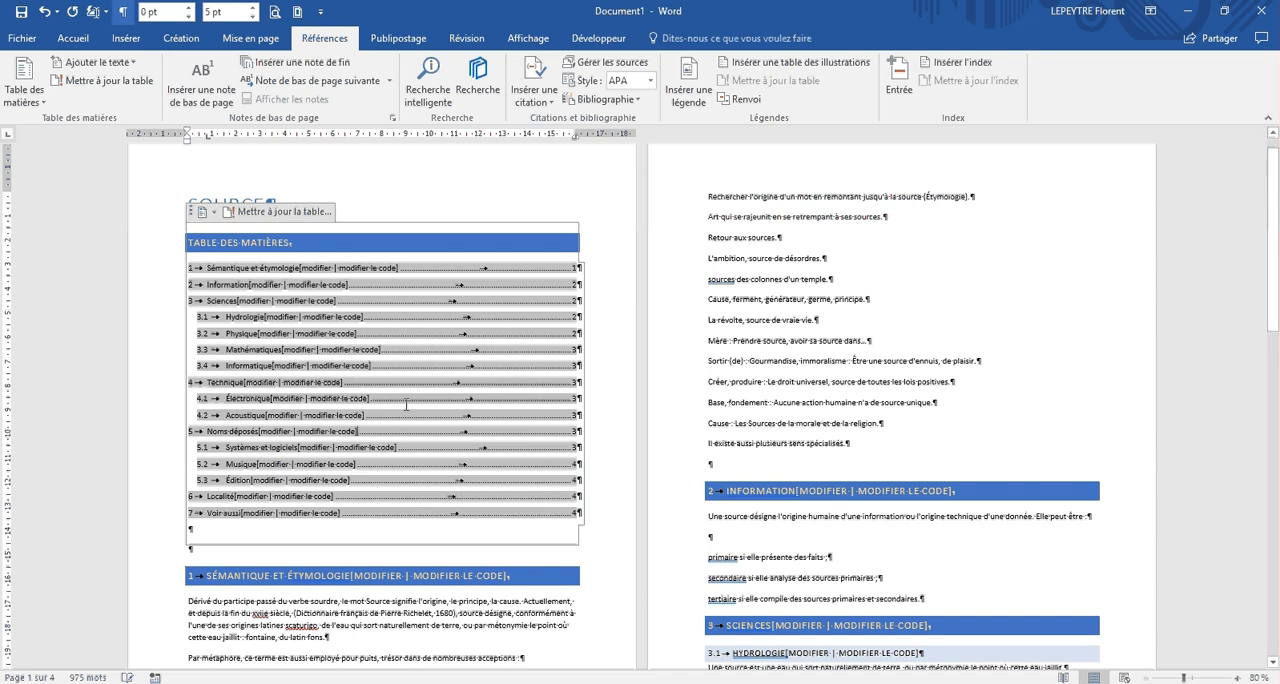
# Step: Review the updated table of contents against the headings and page numbers through the end of the document
pyautogui.click(774, 389)
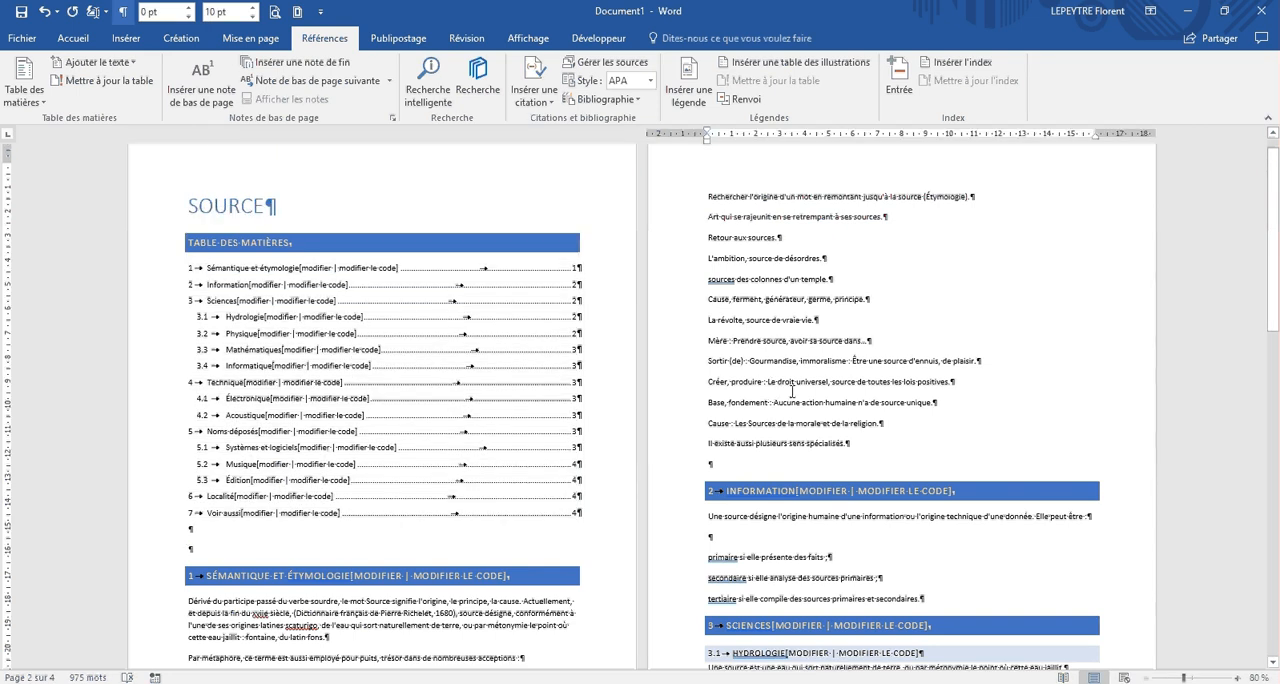
pyautogui.scroll(-8, 789, 395)
pyautogui.scroll(-9, 789, 391)
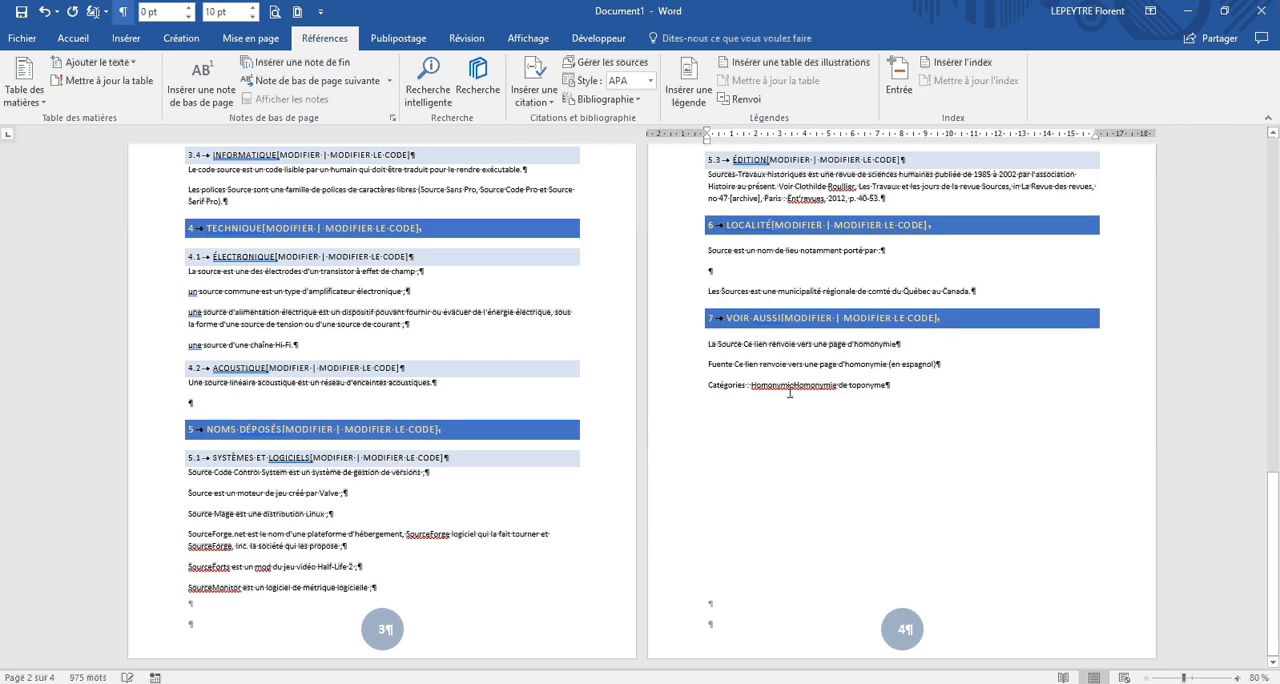
pyautogui.scroll(18, 789, 393)
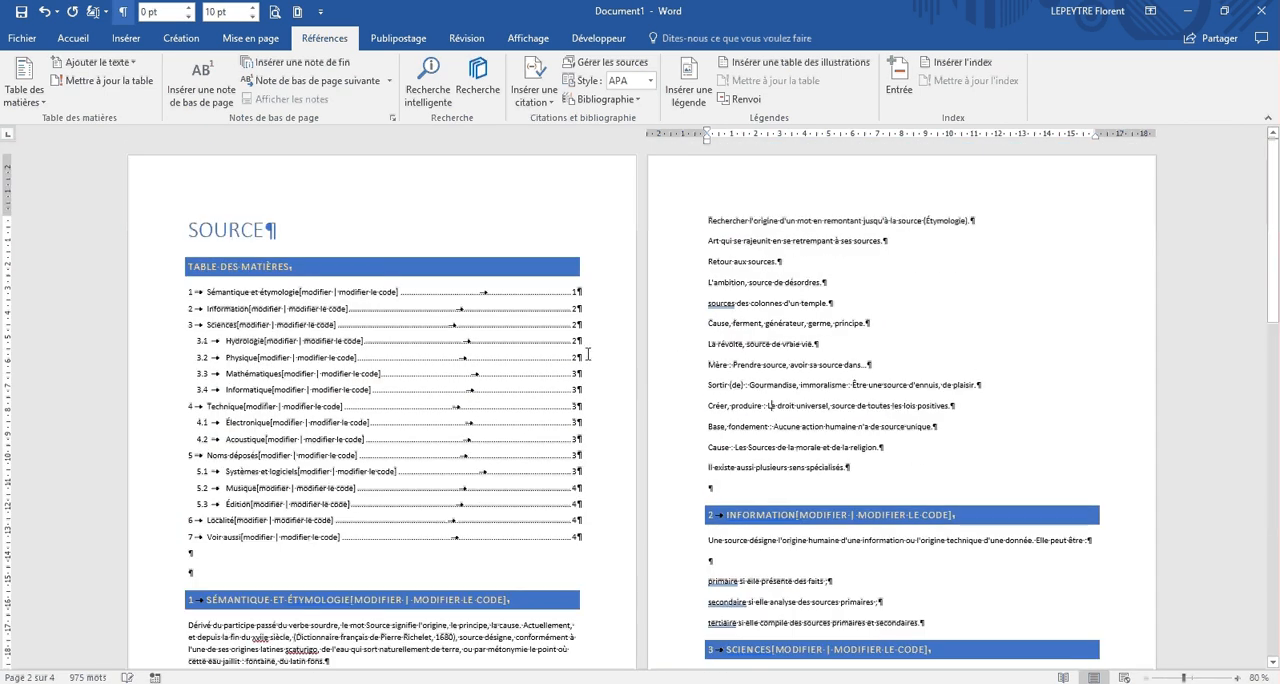
pyautogui.click(433, 272)
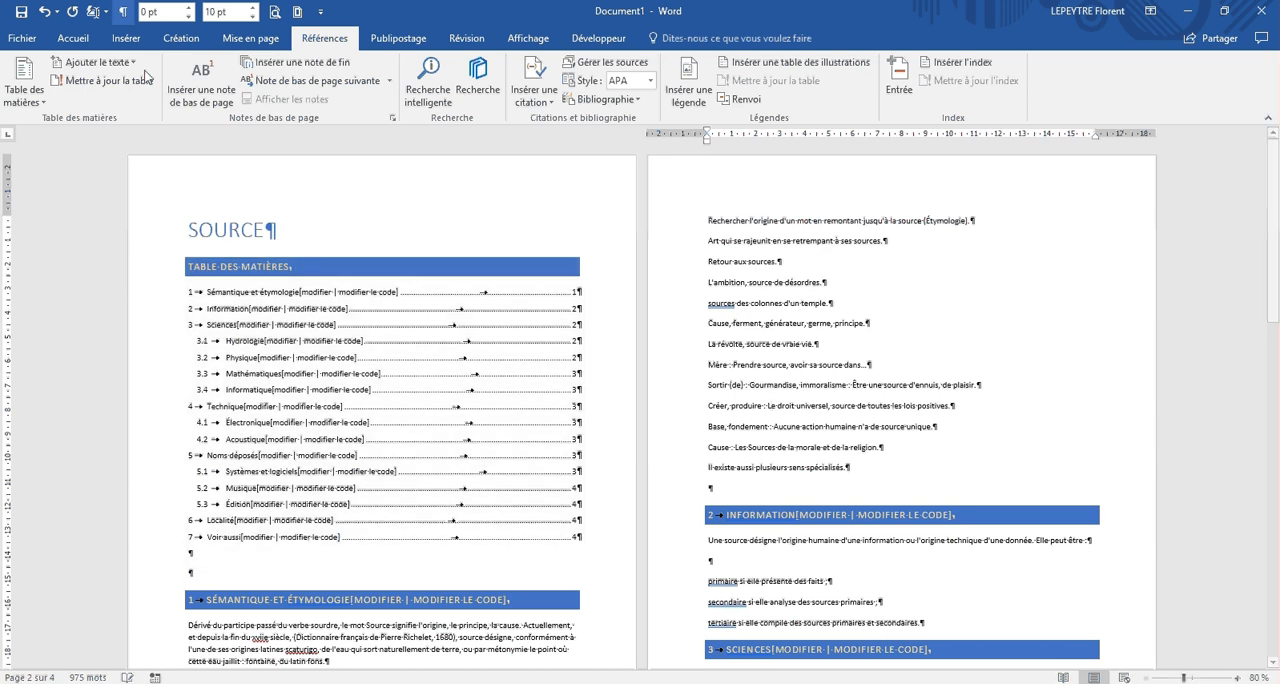
# Step: Browse the cover page designs and insert the Ion (foncé) cover page
pyautogui.click(126, 38)
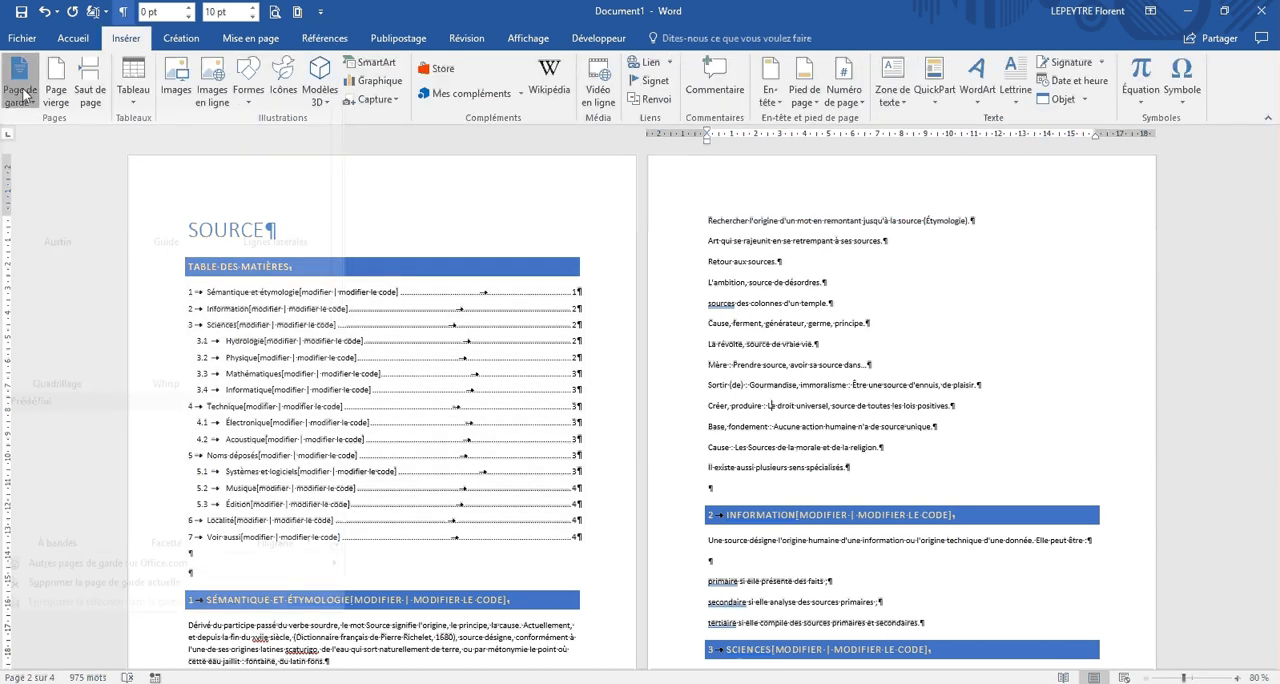
pyautogui.click(26, 90)
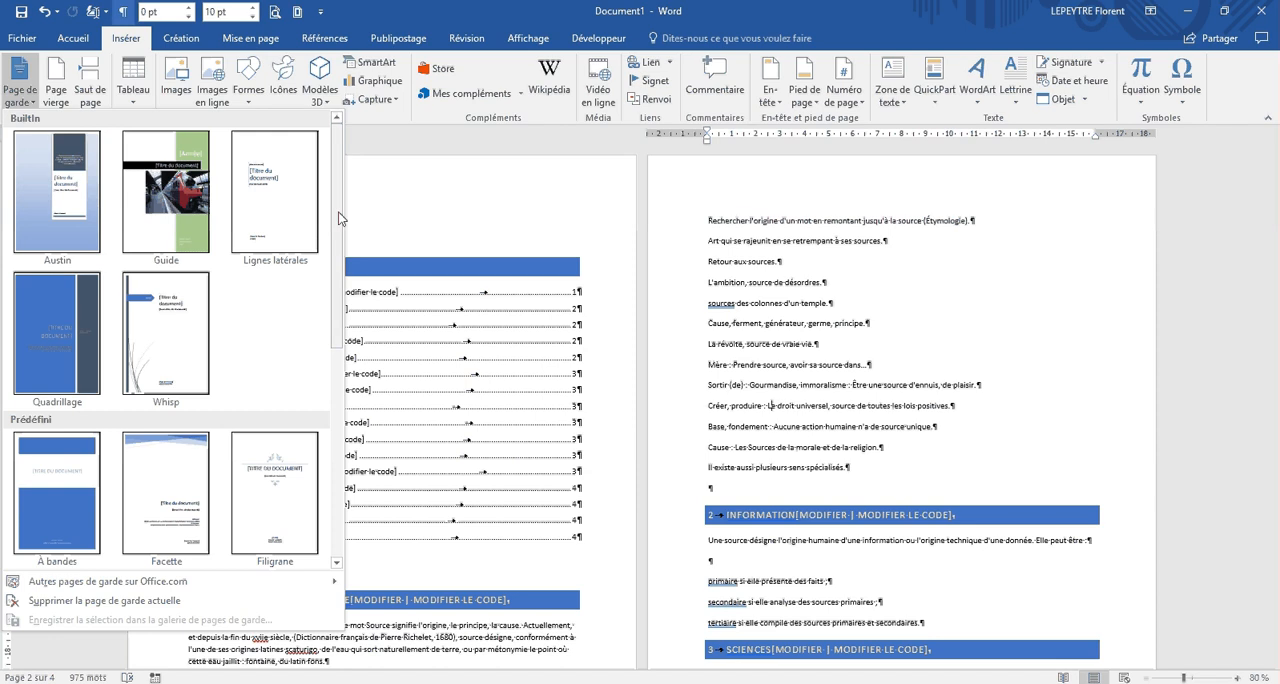
pyautogui.scroll(-5, 322, 226)
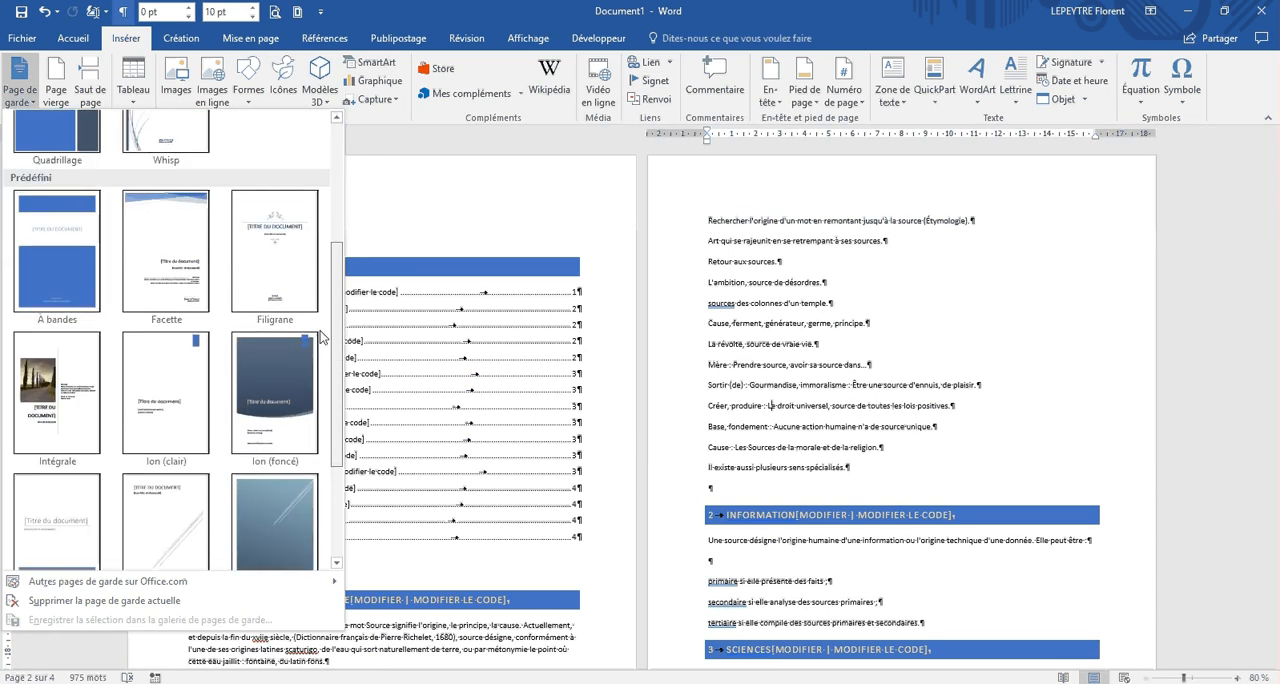
pyautogui.scroll(-1, 320, 345)
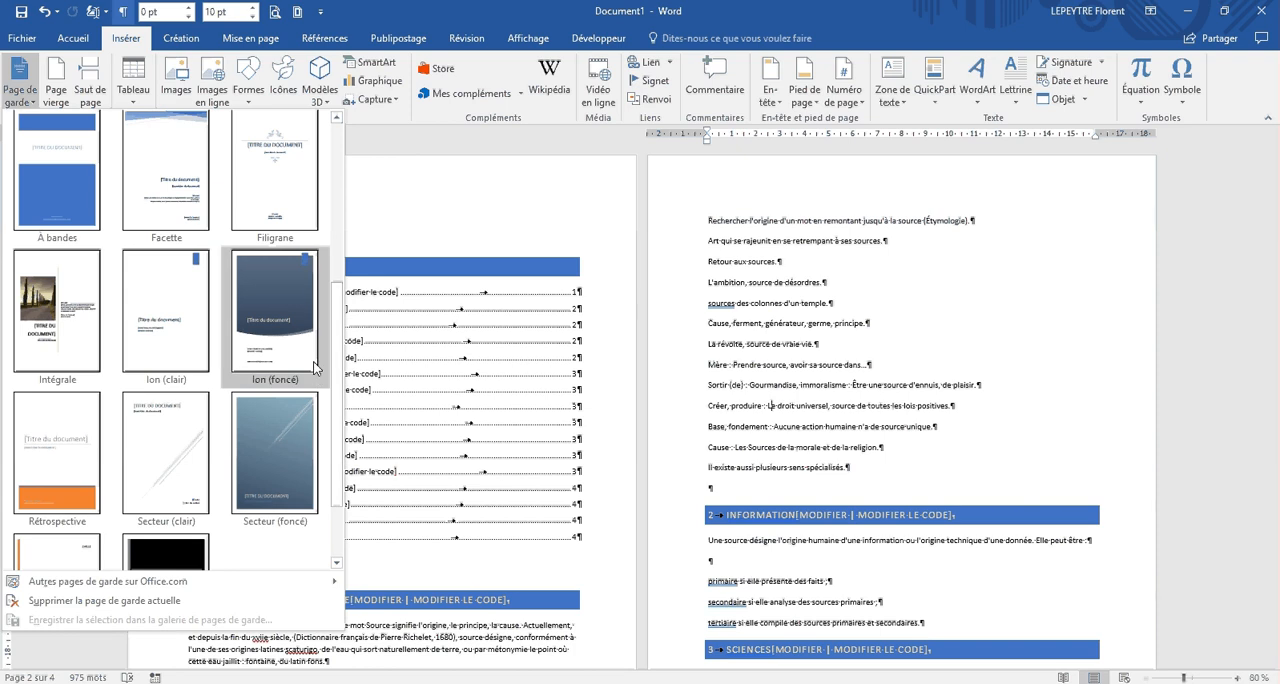
pyautogui.click(266, 322)
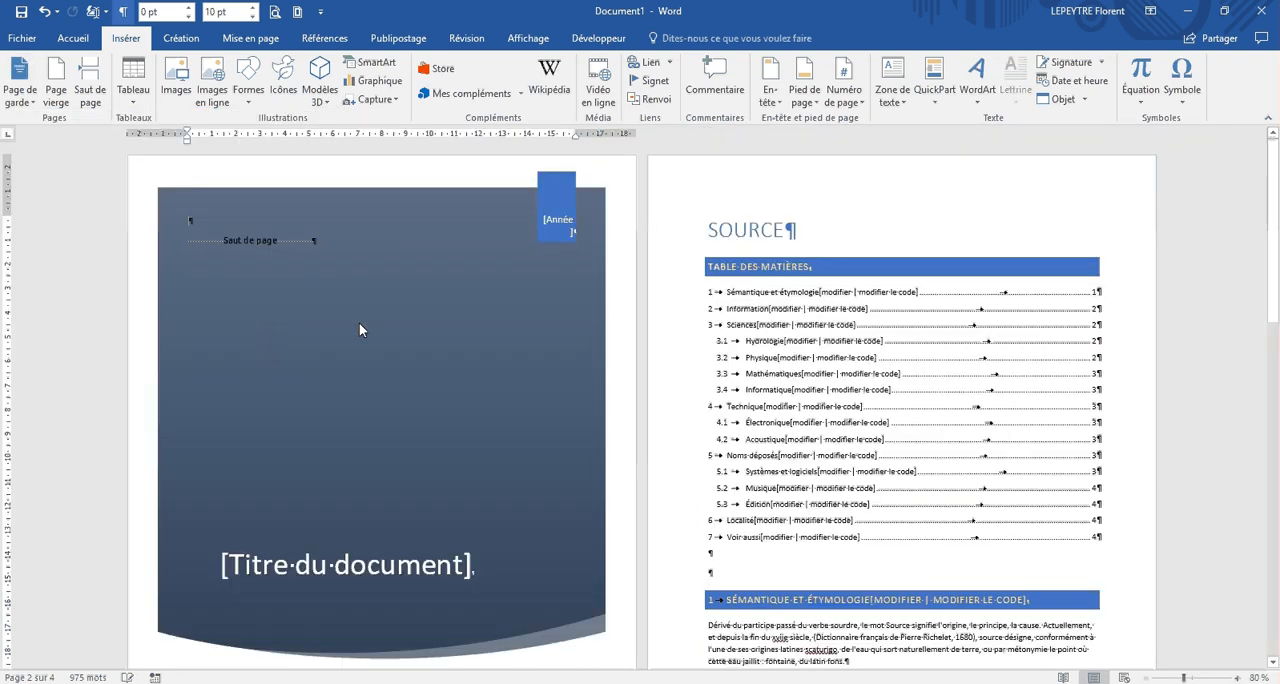
# Step: Fill in the document title on the cover page as SOURCE
pyautogui.scroll(-3, 350, 380)
pyautogui.click(336, 428)
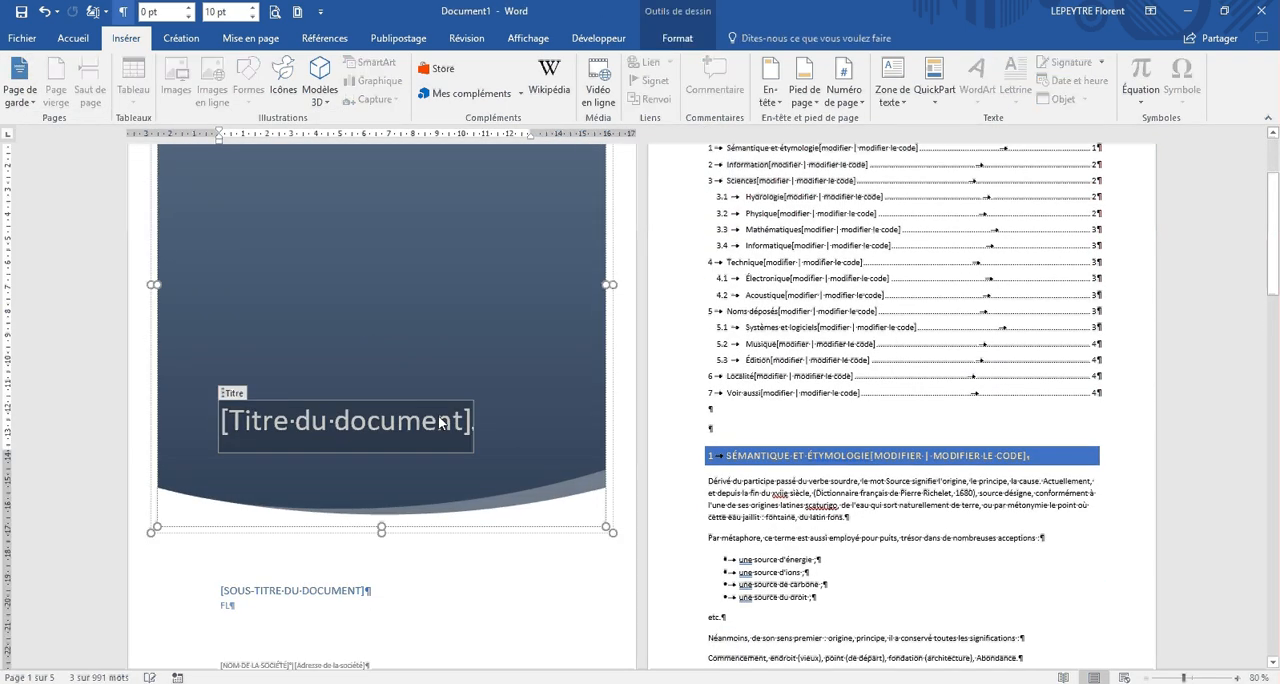
pyautogui.write('SOURCE')
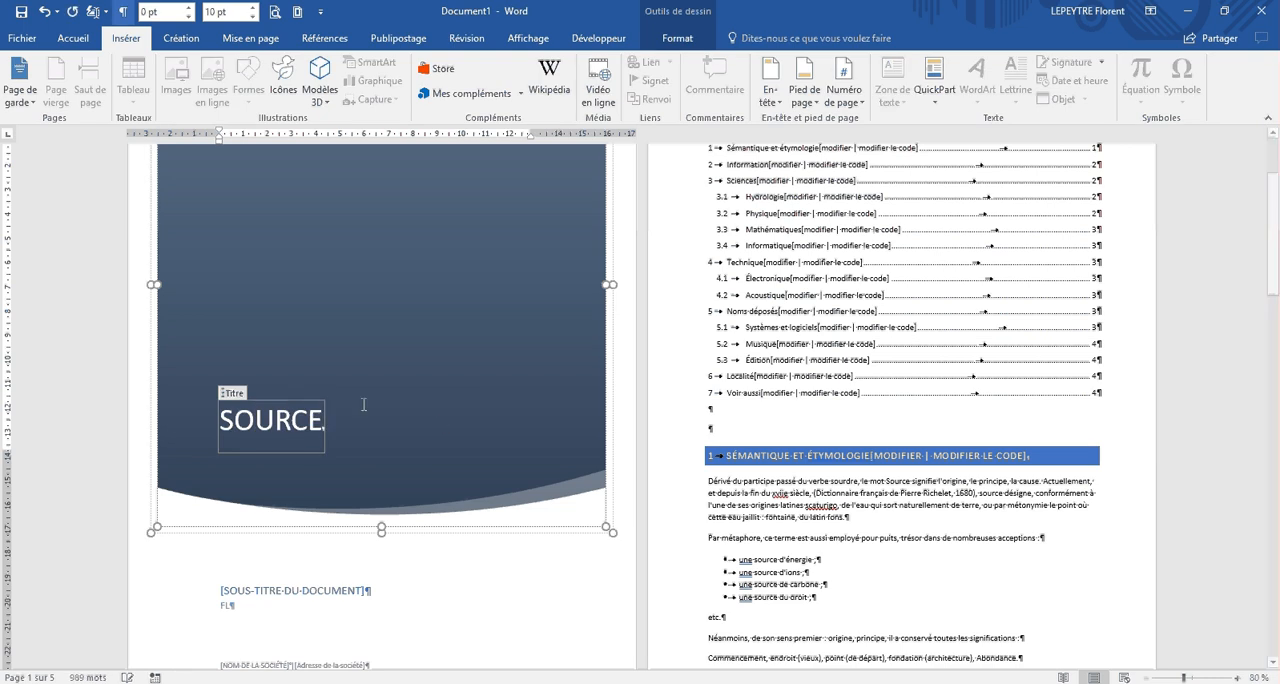
# Step: Delete the document subtitle placeholder from the cover page
pyautogui.scroll(-2, 363, 404)
pyautogui.click(266, 478)
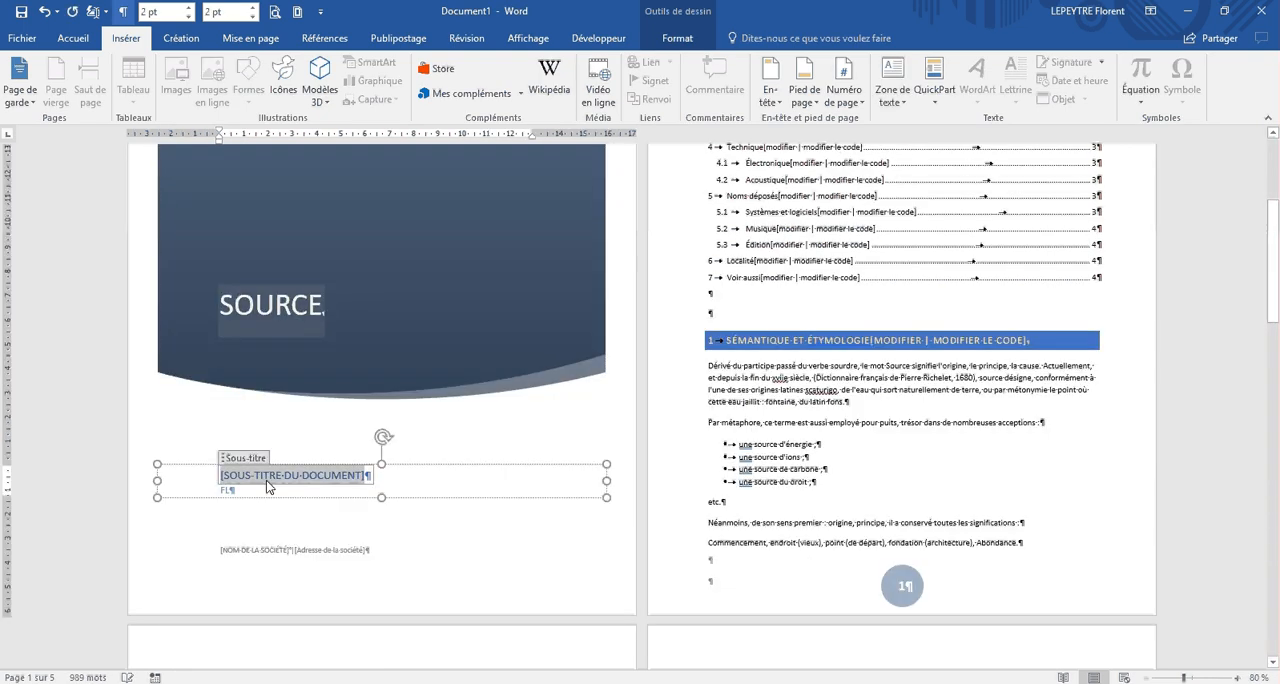
pyautogui.click(229, 490)
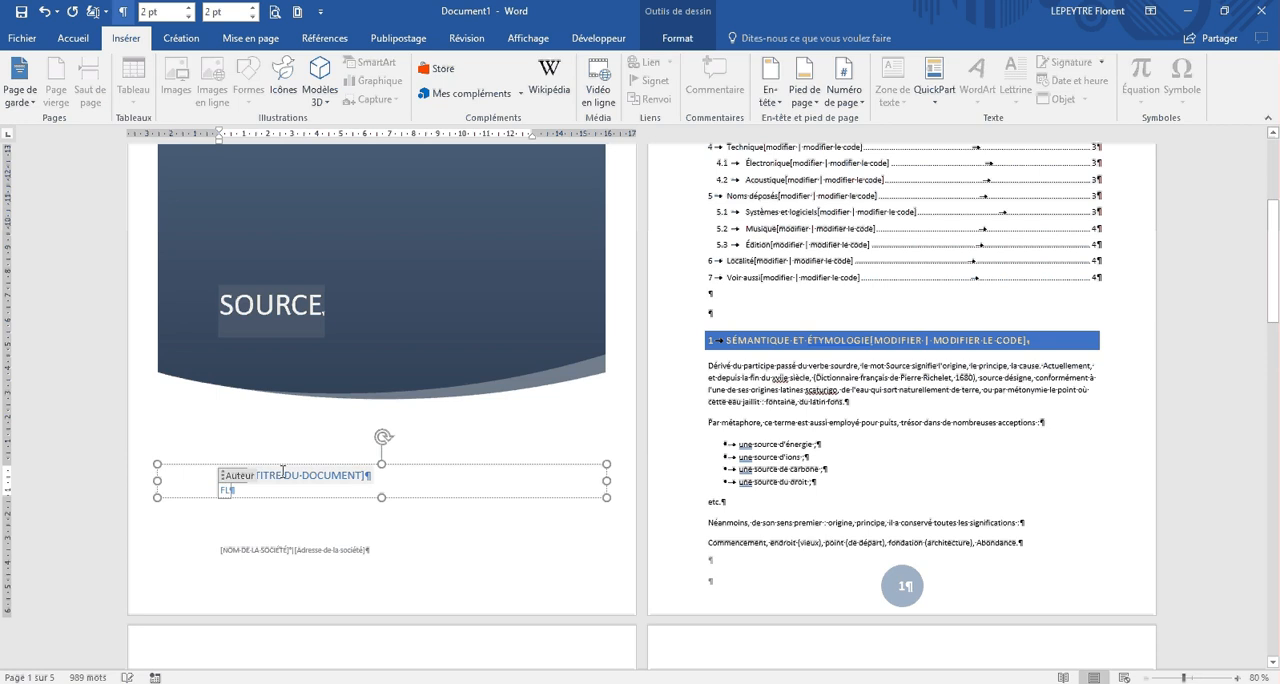
pyautogui.click(284, 478)
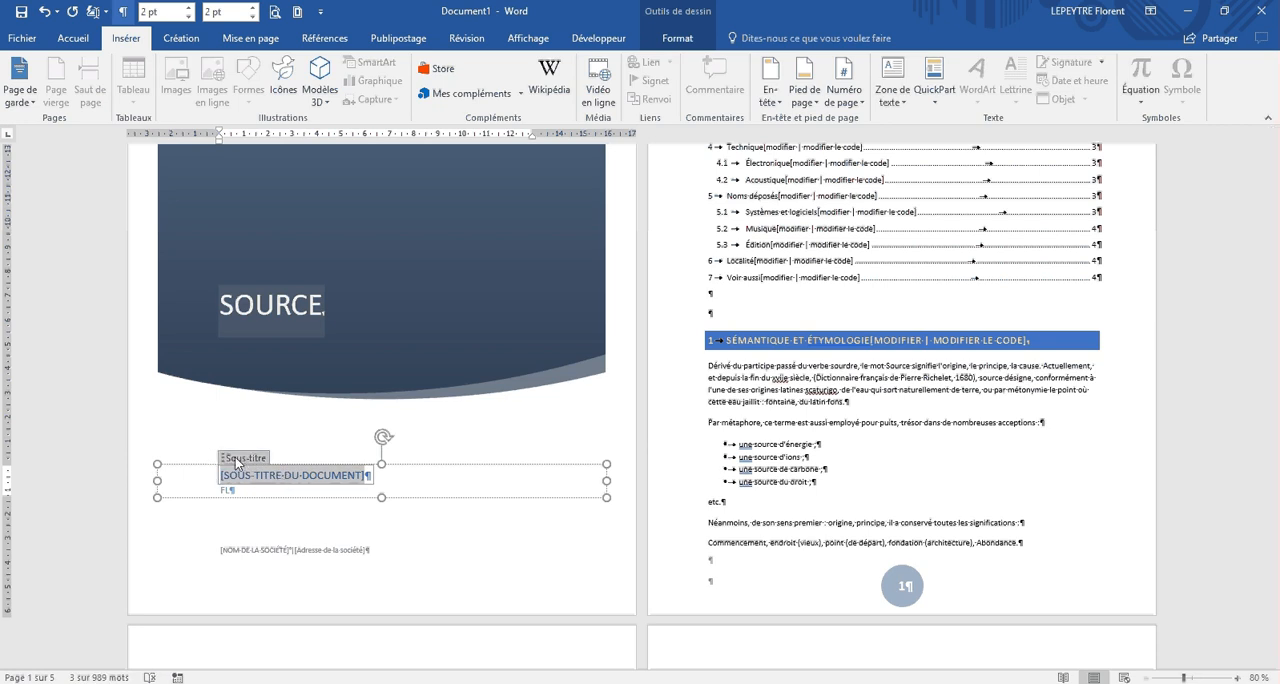
pyautogui.click(238, 460)
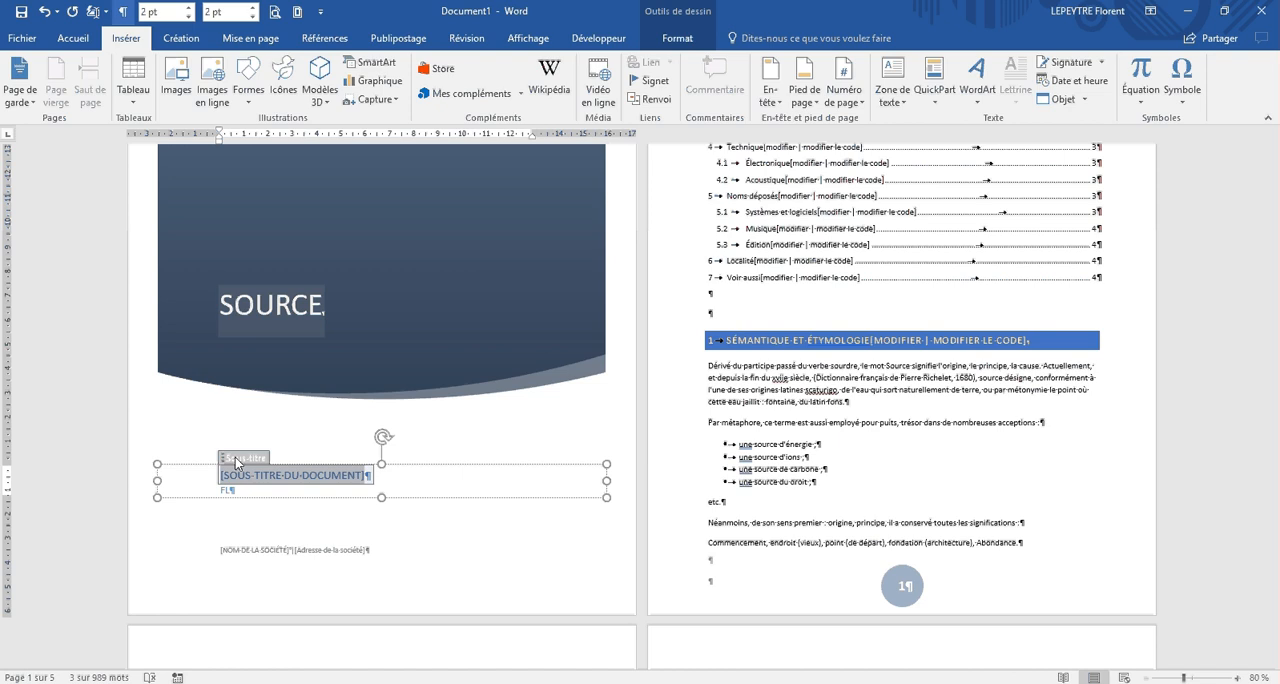
pyautogui.press('Delete')
# Step: Fill in the author field on the cover page with the author's full name
pyautogui.click(227, 489)
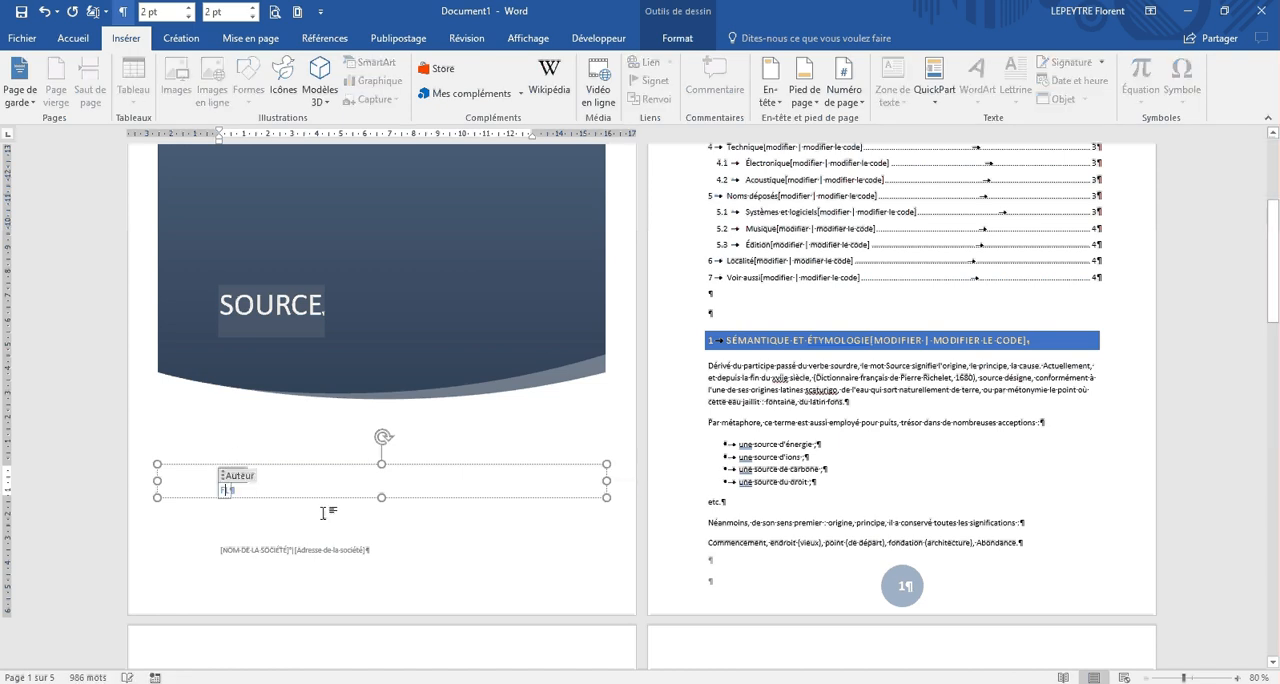
pyautogui.write('lorent L')
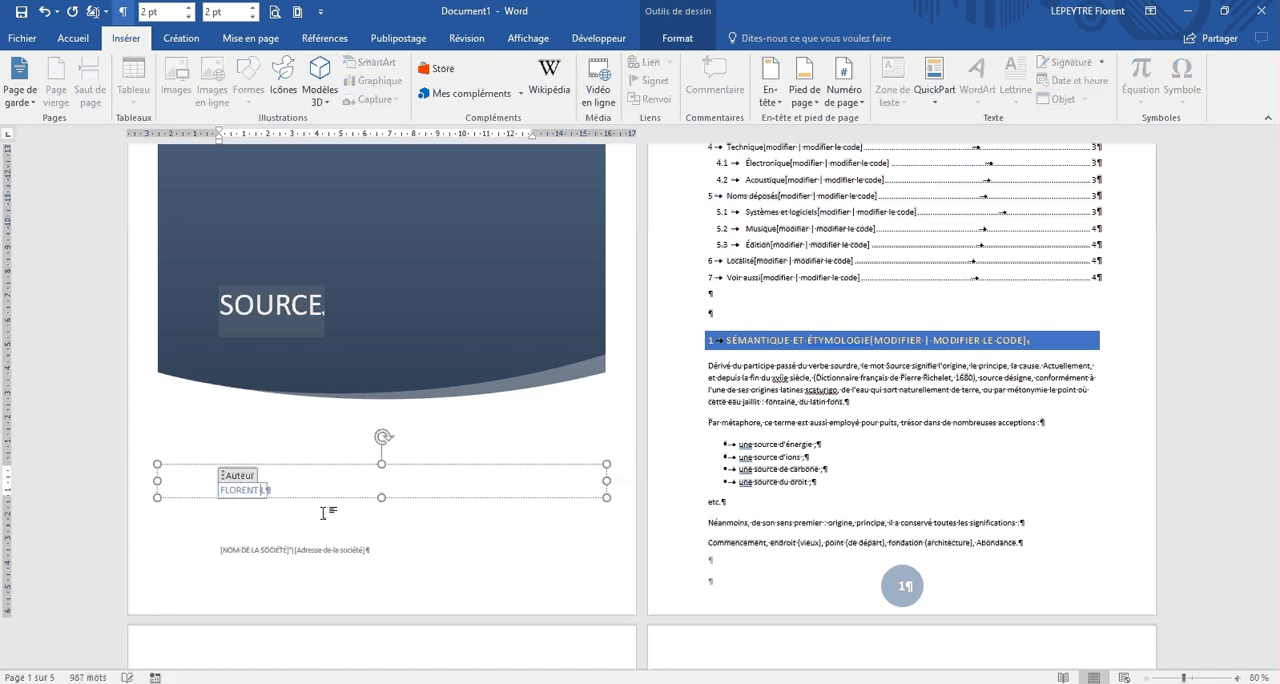
pyautogui.write('epeytre')
# Step: Delete the company name and company address placeholders from the cover page
pyautogui.click(250, 548)
pyautogui.click(240, 539)
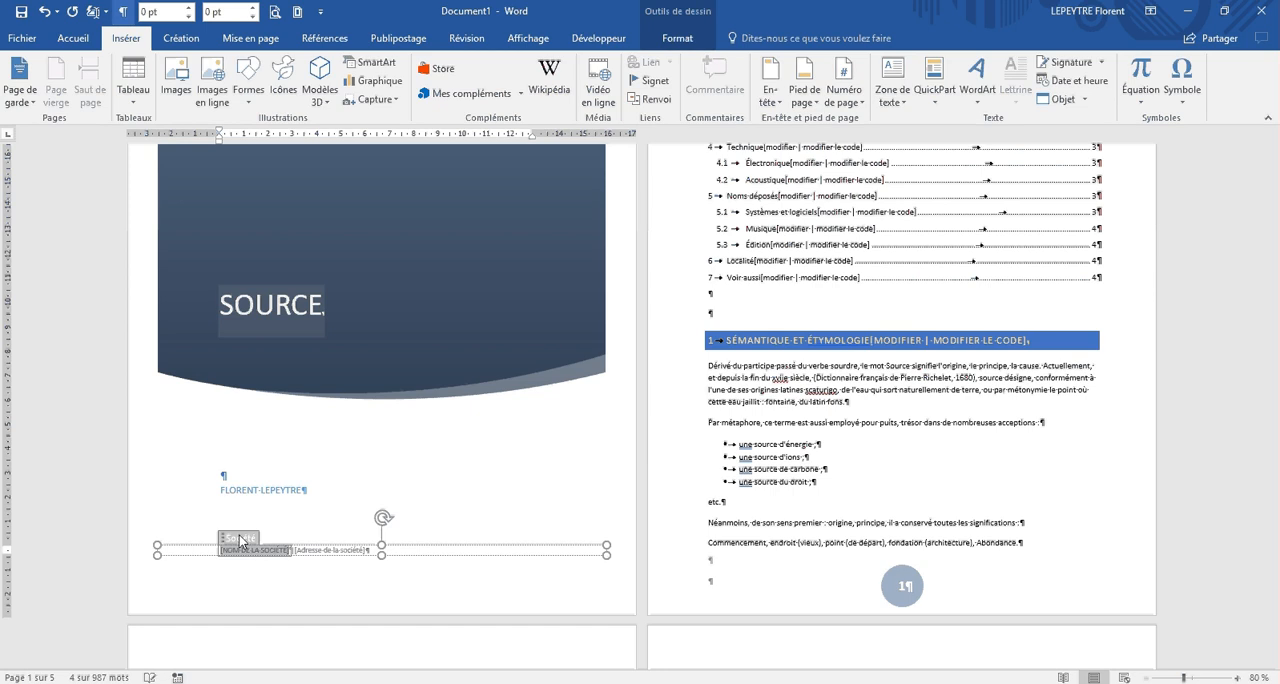
pyautogui.press('Delete')
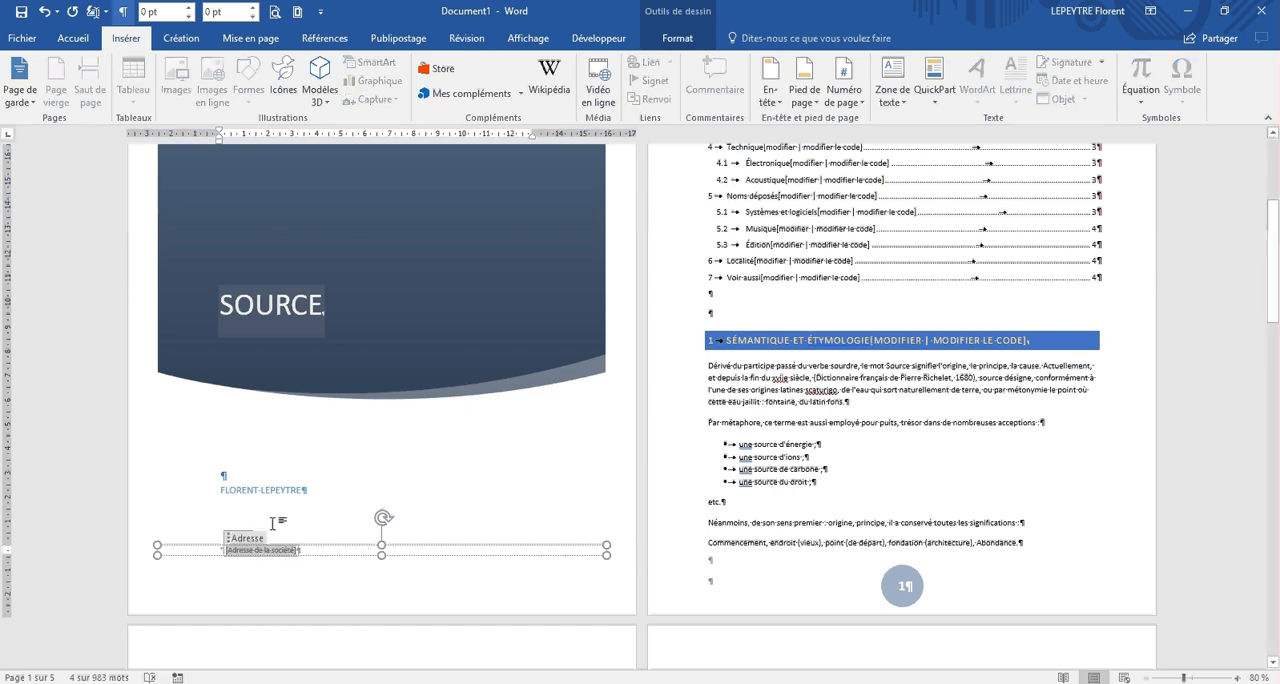
pyautogui.click(243, 539)
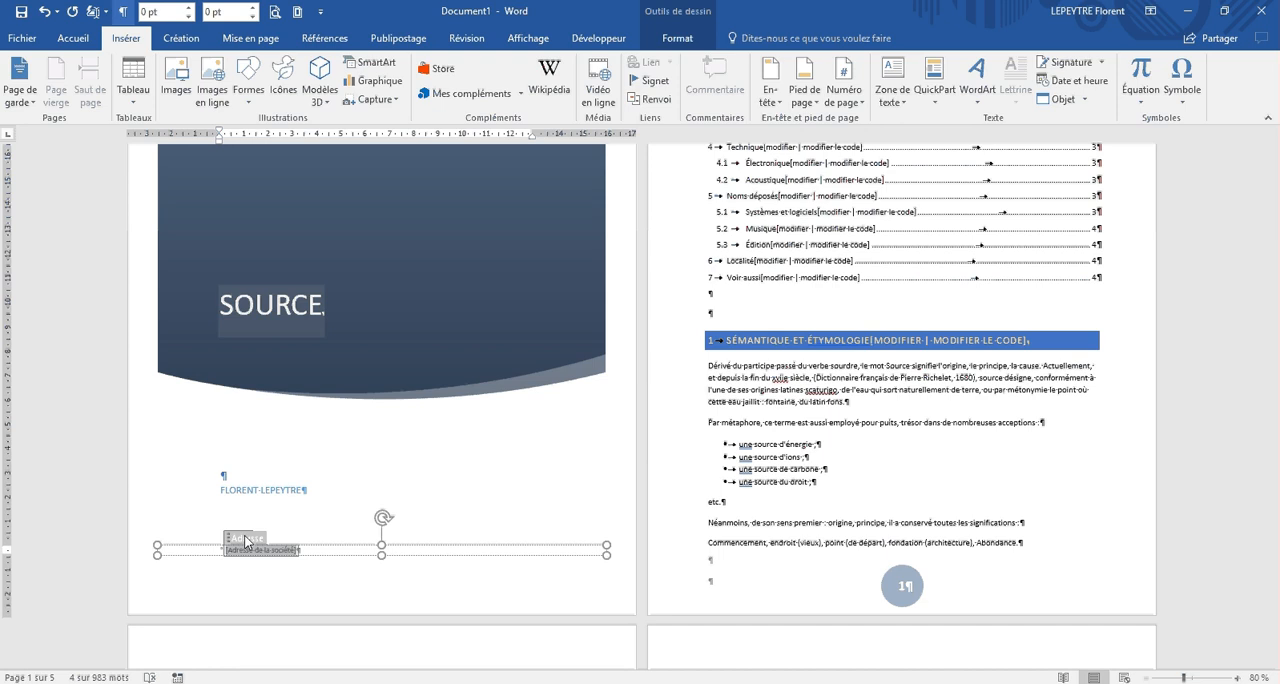
pyautogui.press('Delete')
# Step: Set the year on the cover page to 2017
pyautogui.scroll(5, 366, 443)
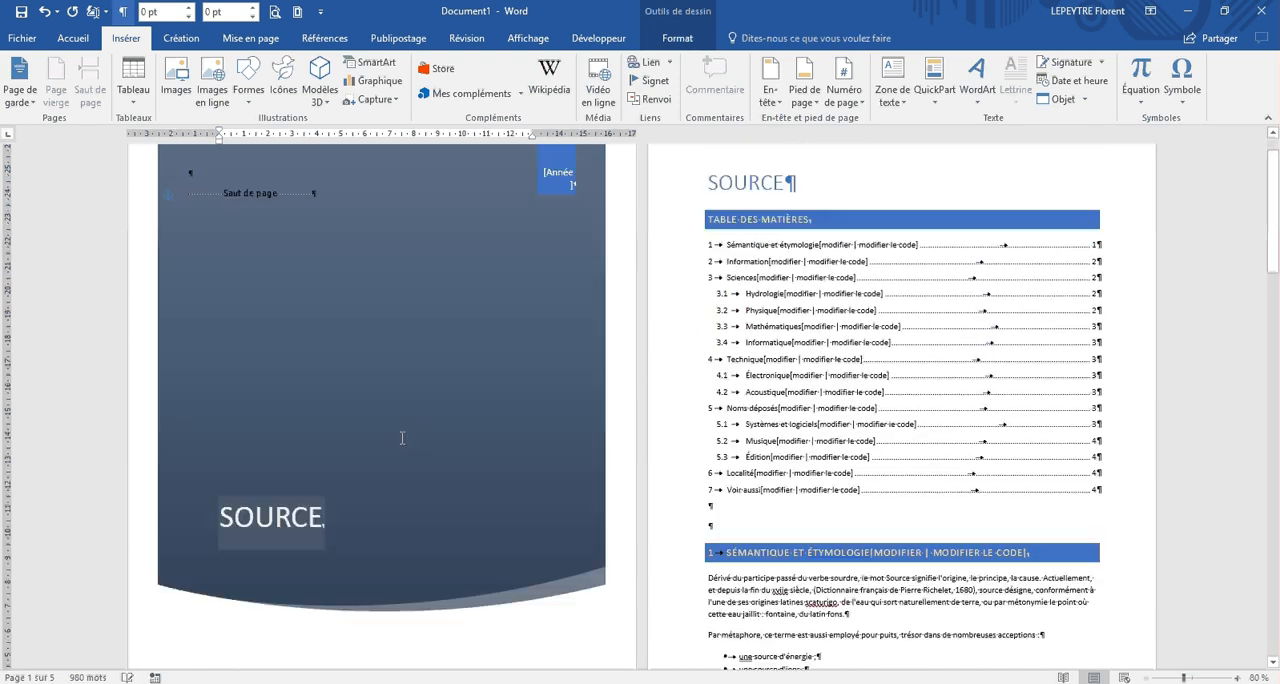
pyautogui.click(508, 331)
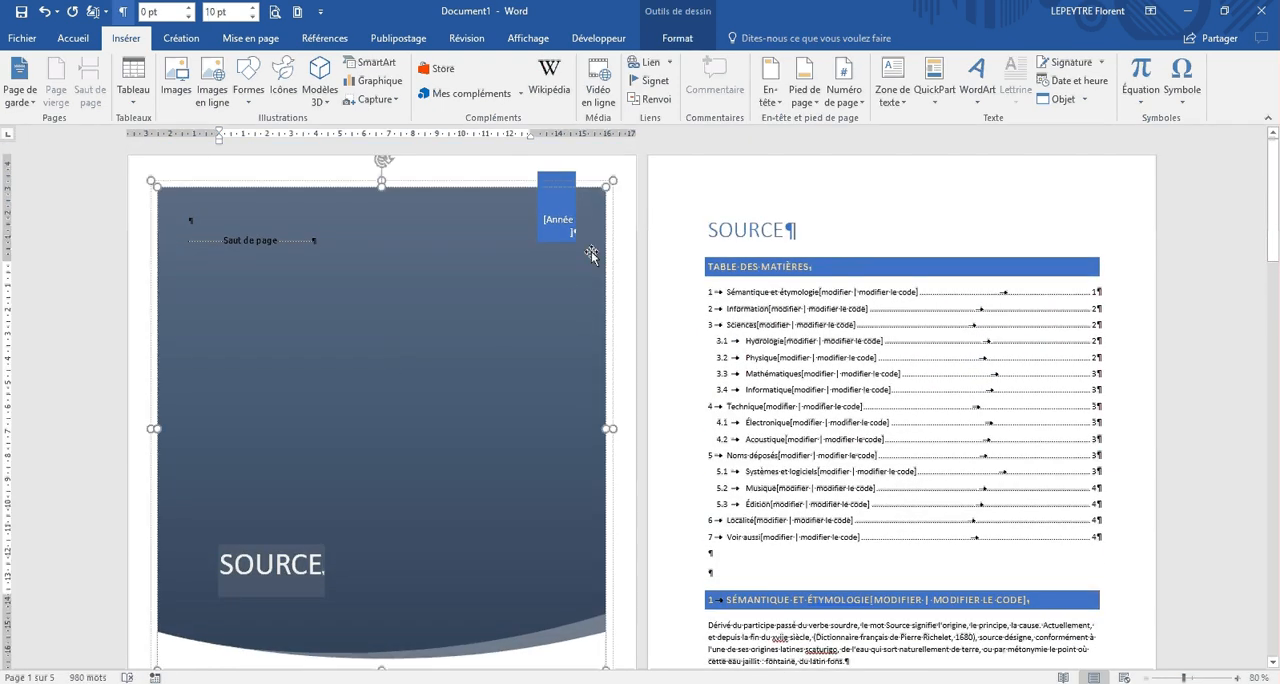
pyautogui.click(552, 230)
pyautogui.write('2017')
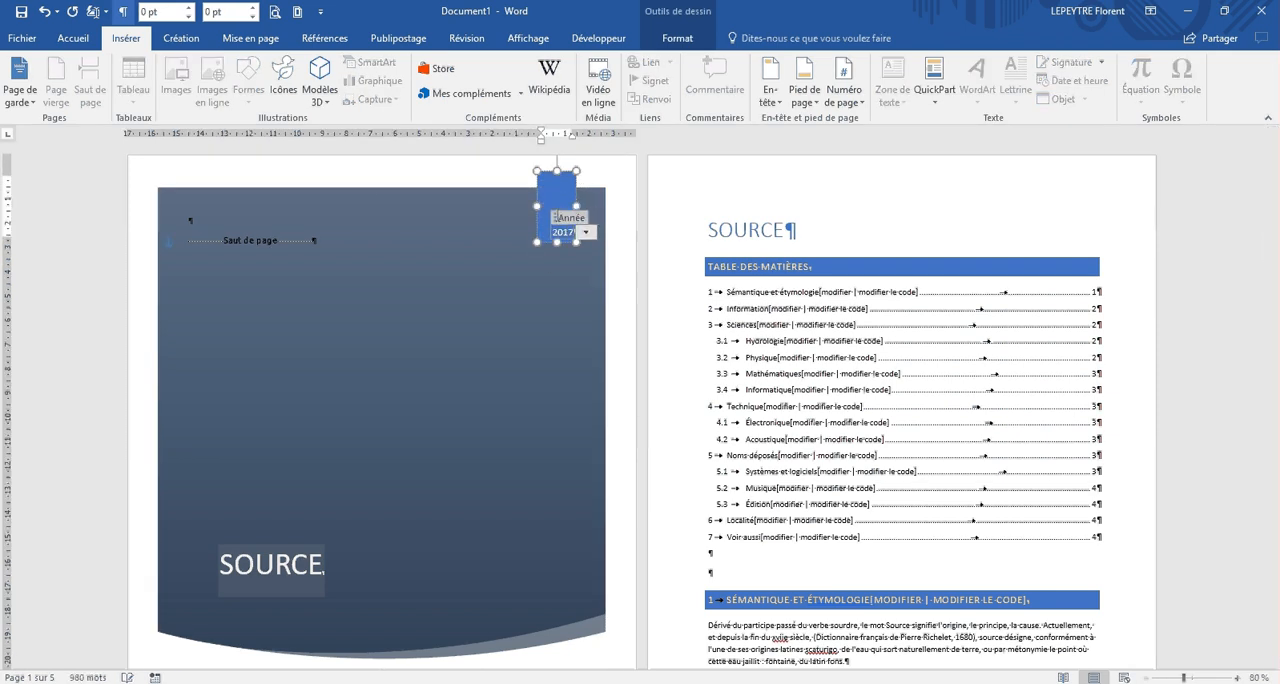
# Step: Examine the fill options available for the cover page's large background shape
pyautogui.click(370, 205)
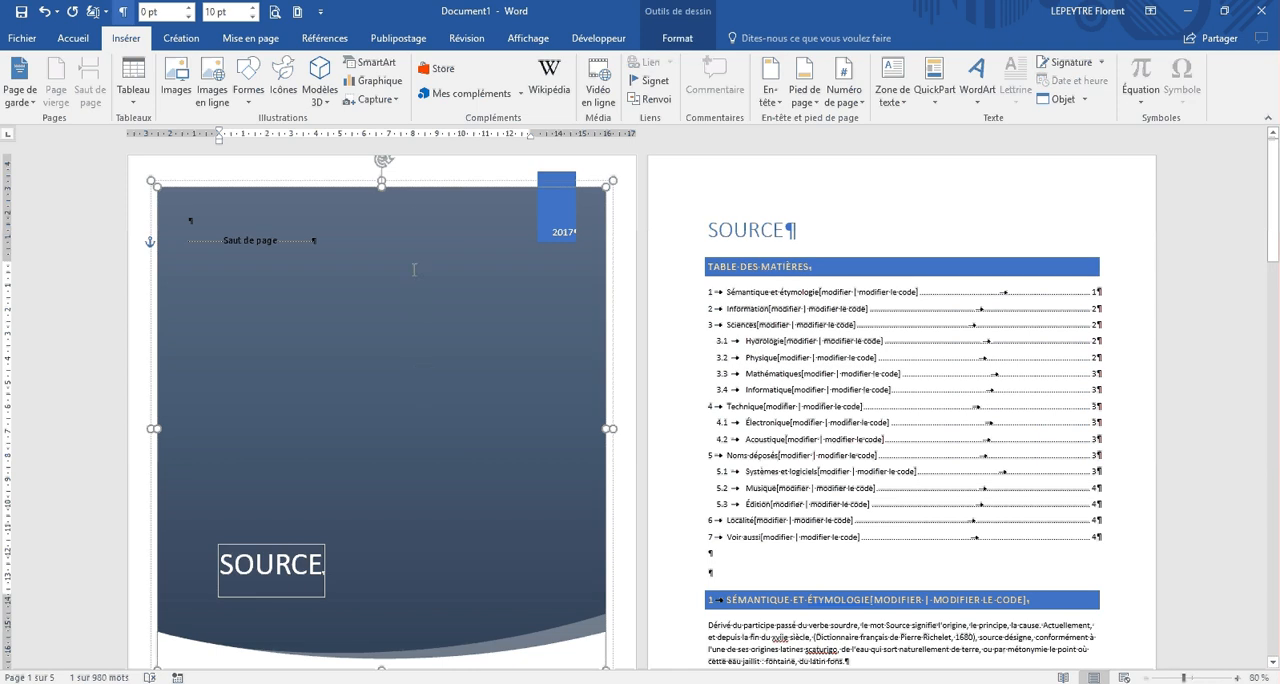
pyautogui.click(689, 37)
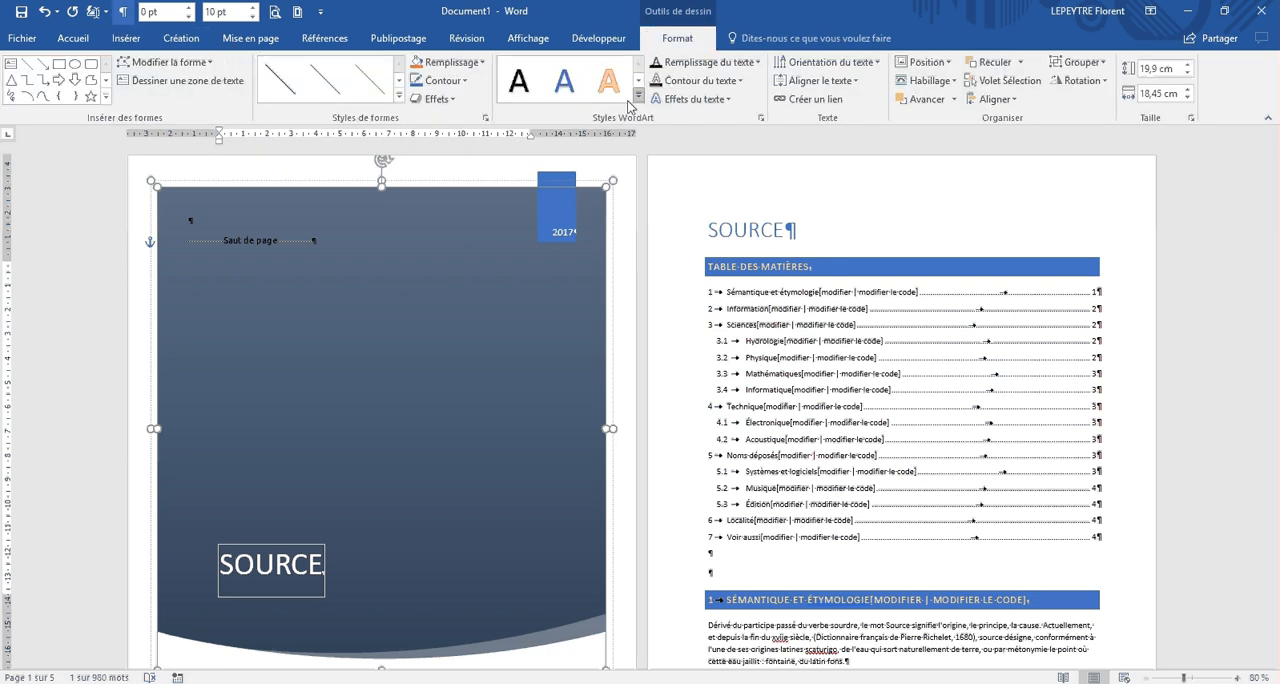
pyautogui.click(450, 62)
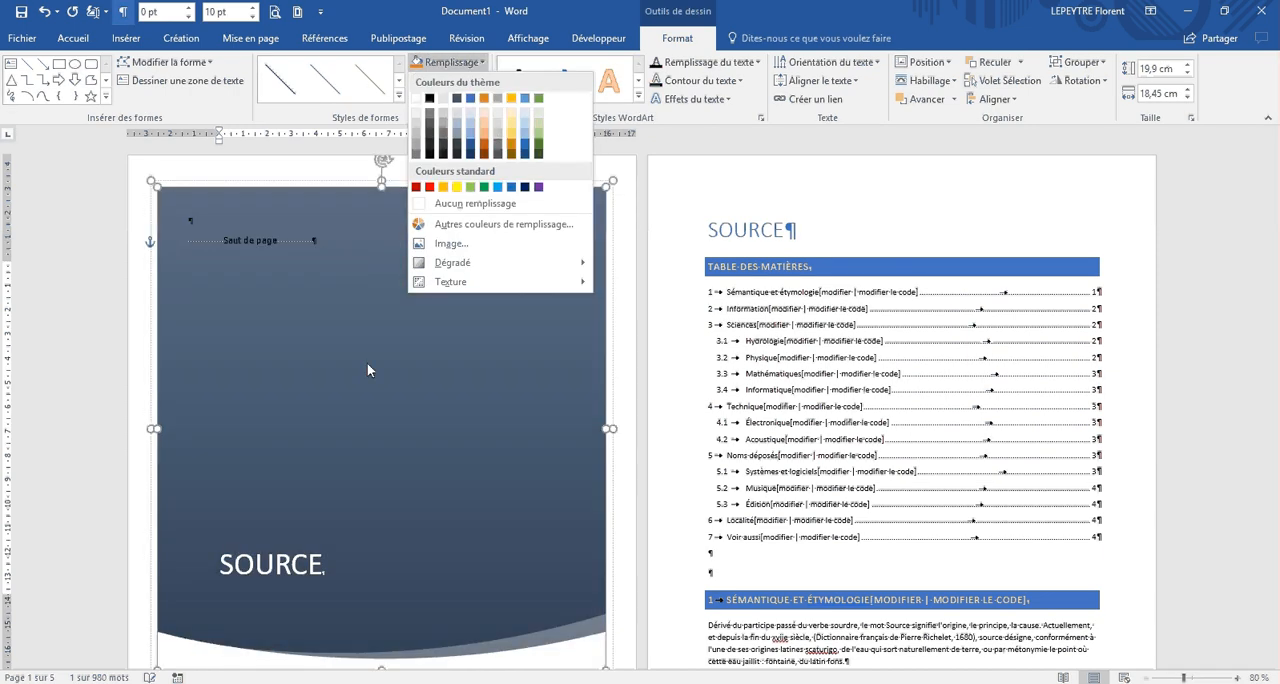
pyautogui.click(367, 363)
# Step: Hide the paragraph and formatting marks throughout the document
pyautogui.scroll(-8, 527, 308)
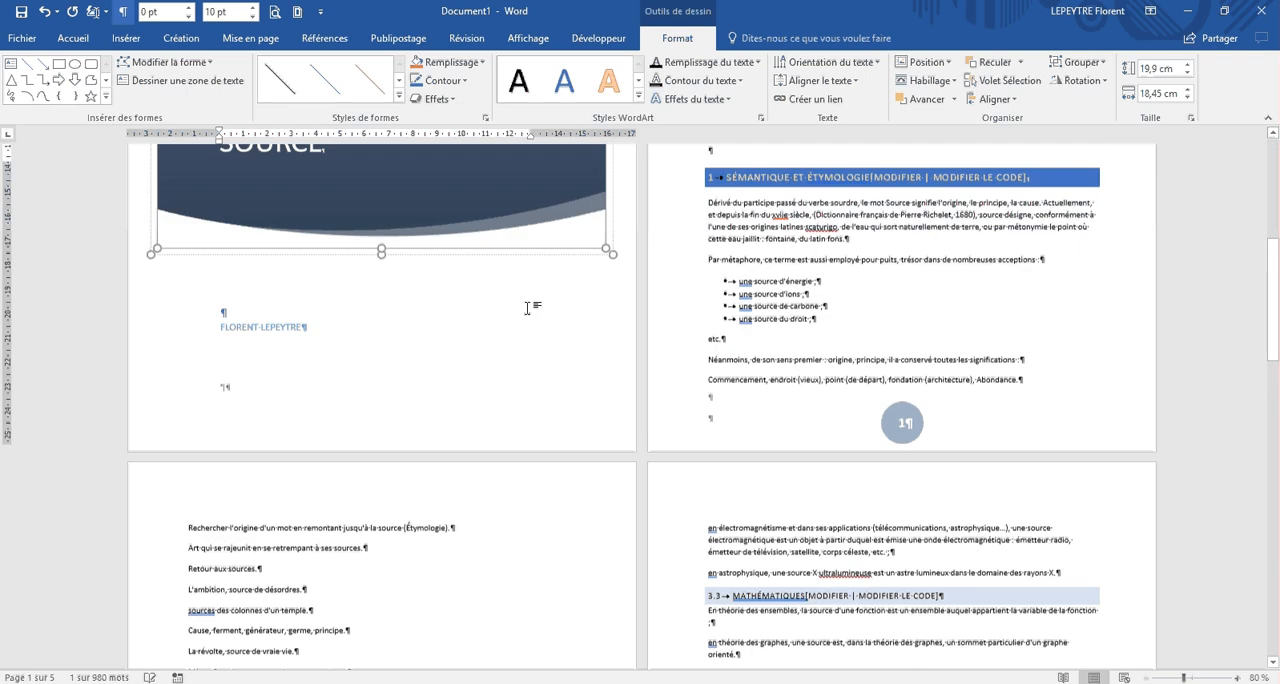
pyautogui.scroll(-3, 527, 308)
pyautogui.scroll(-6, 527, 308)
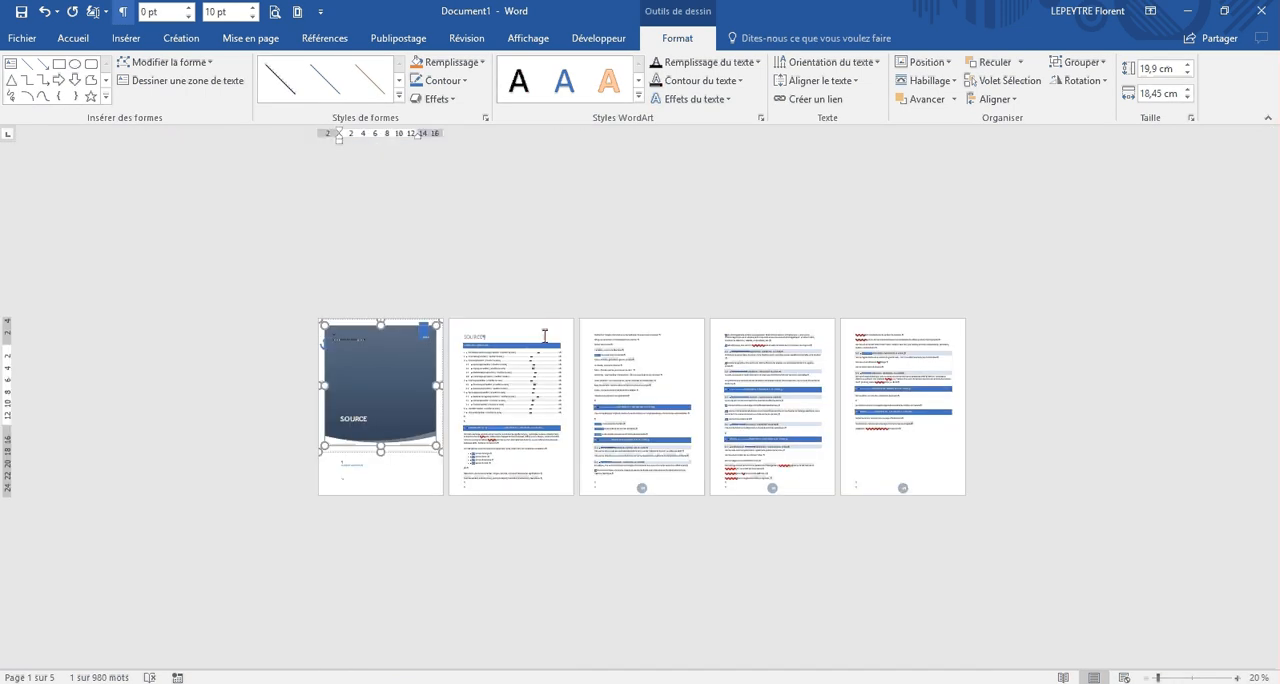
pyautogui.scroll(1, 545, 336)
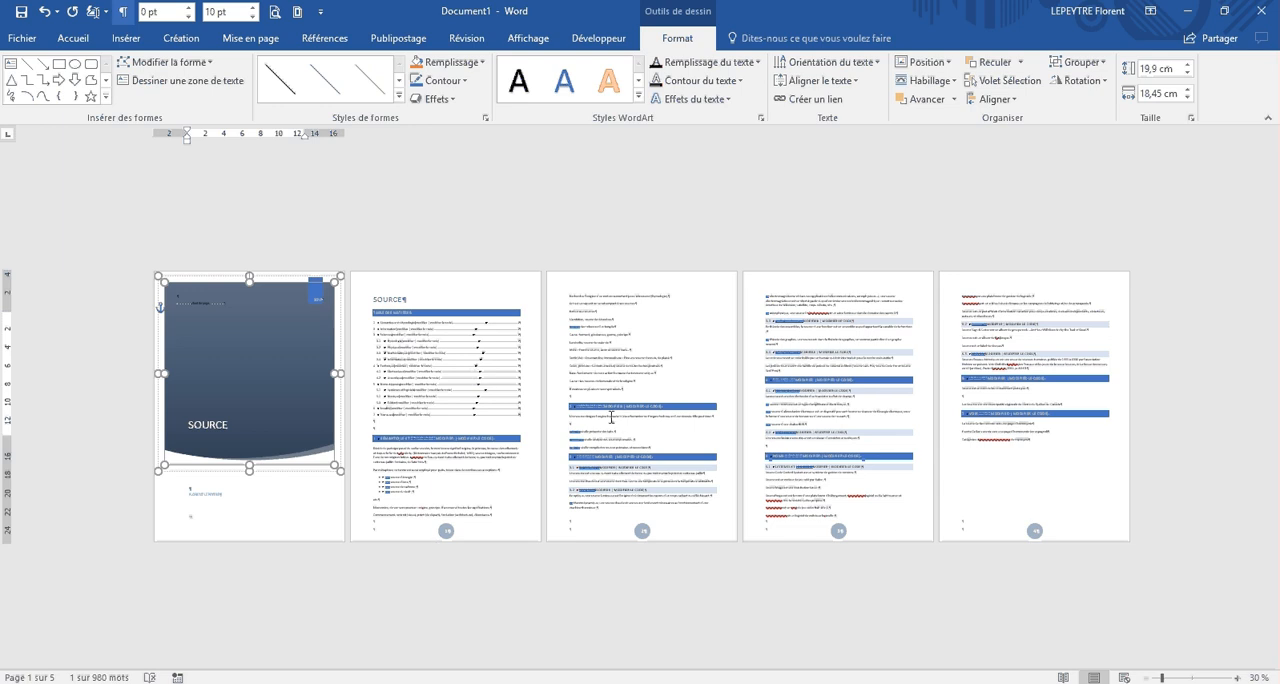
pyautogui.scroll(2, 612, 417)
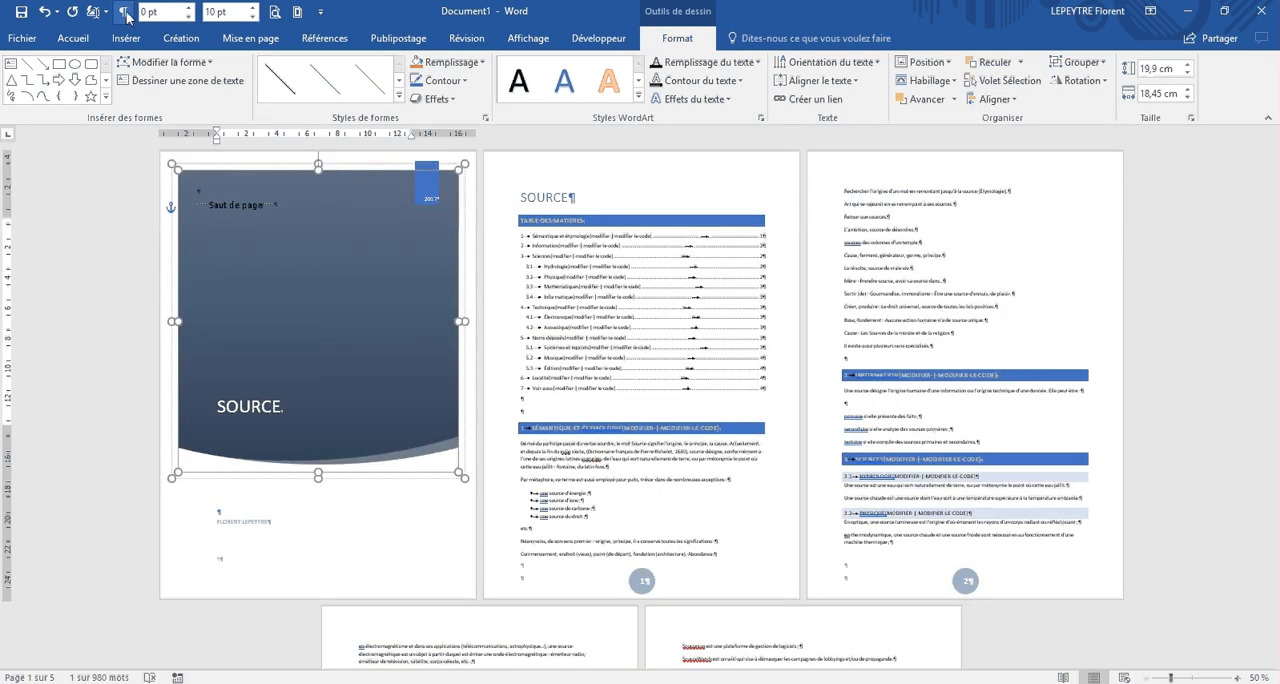
pyautogui.click(955, 303)
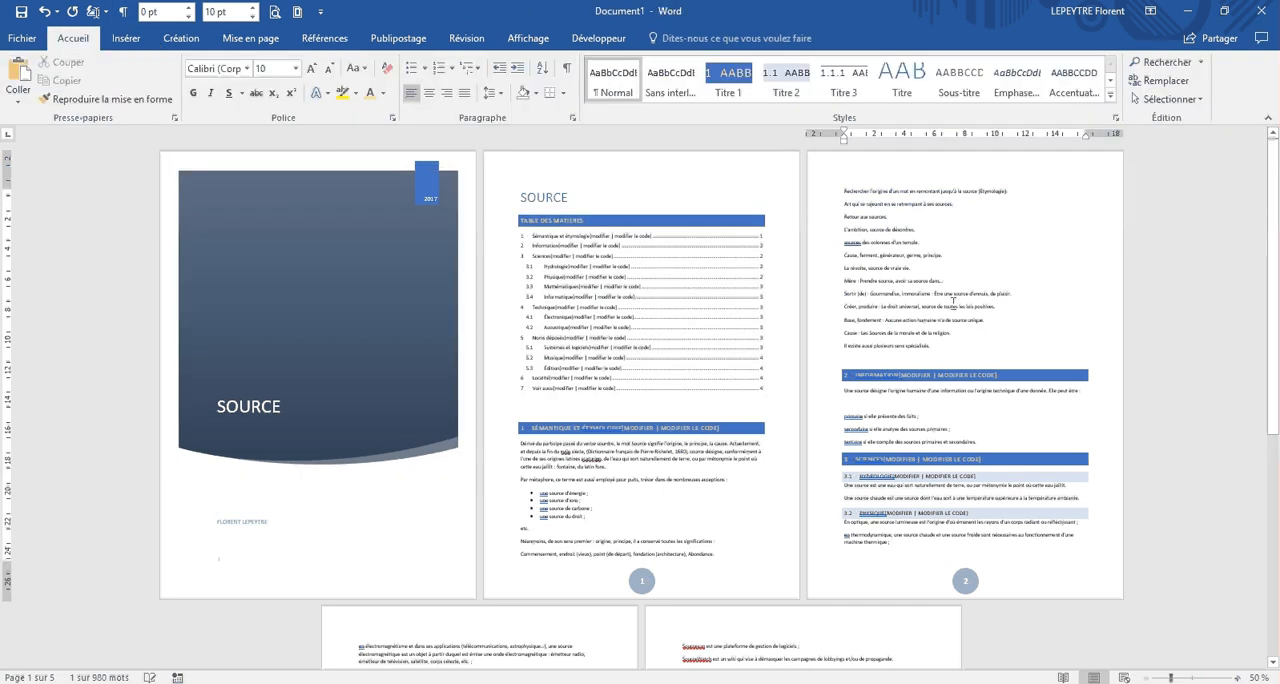
# Step: Review the finished document's body pages, cover page and table of contents without formatting marks
pyautogui.scroll(3, 953, 303)
pyautogui.scroll(1, 953, 303)
pyautogui.scroll(5, 953, 303)
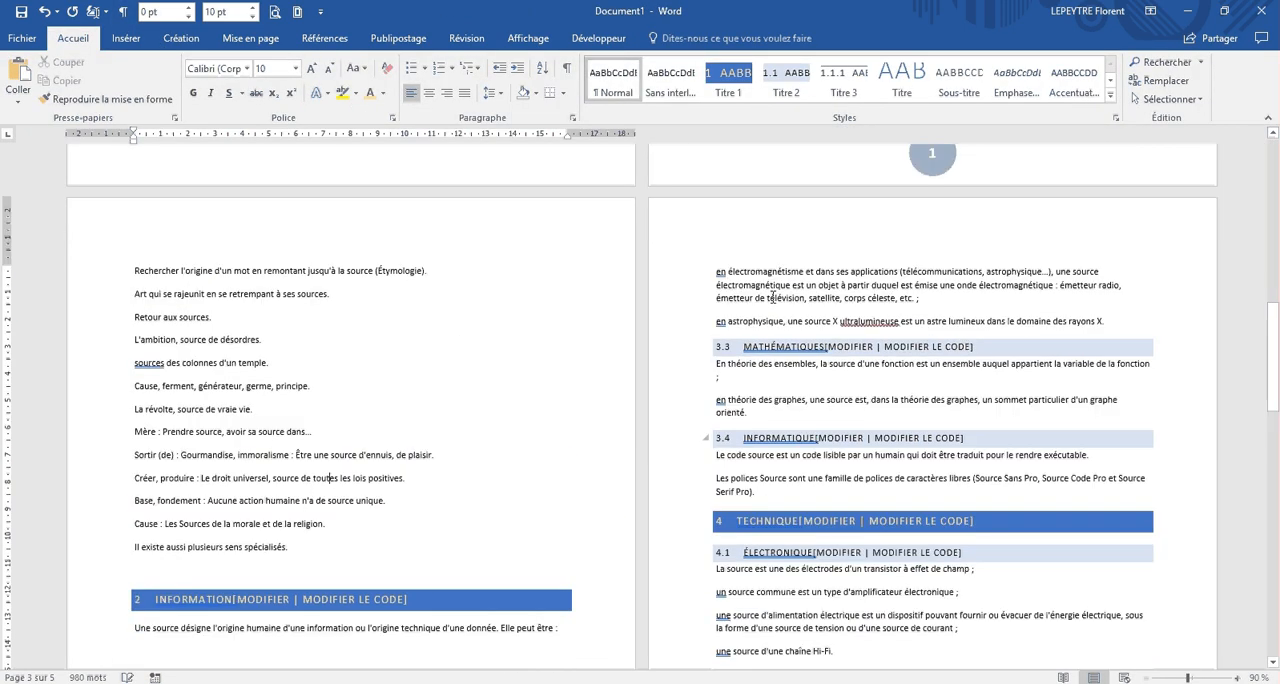
pyautogui.scroll(3, 613, 351)
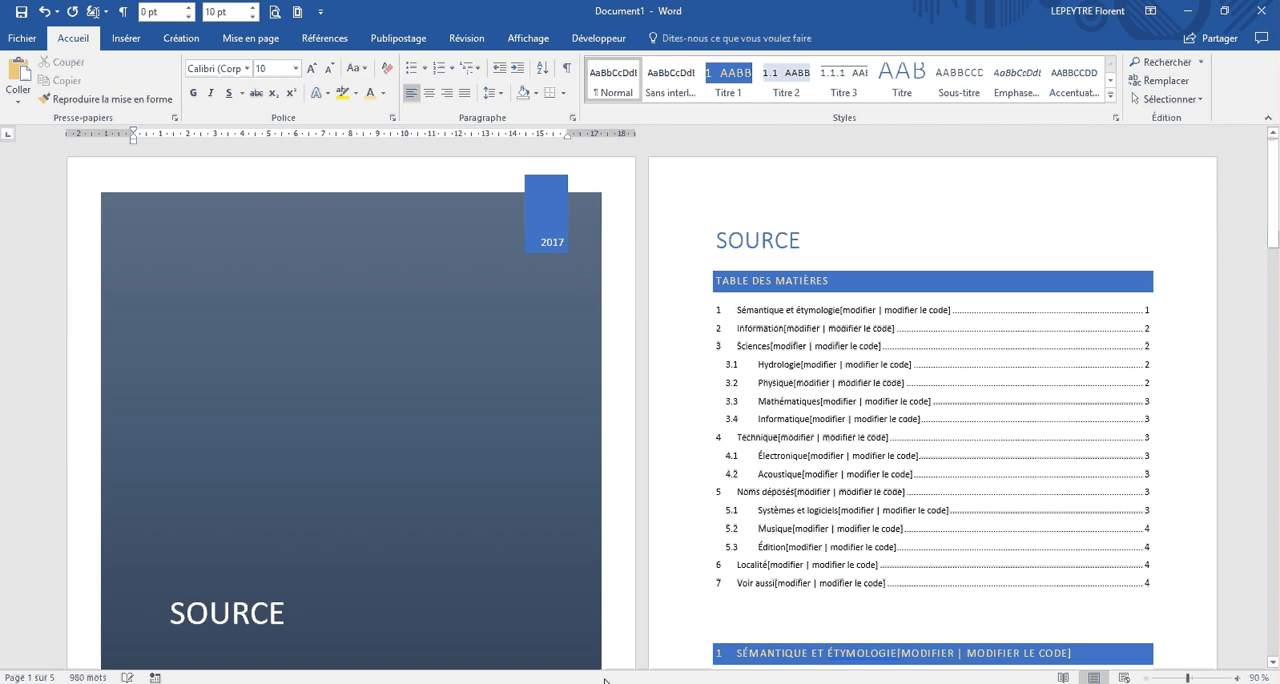
pyautogui.click(456, 640)
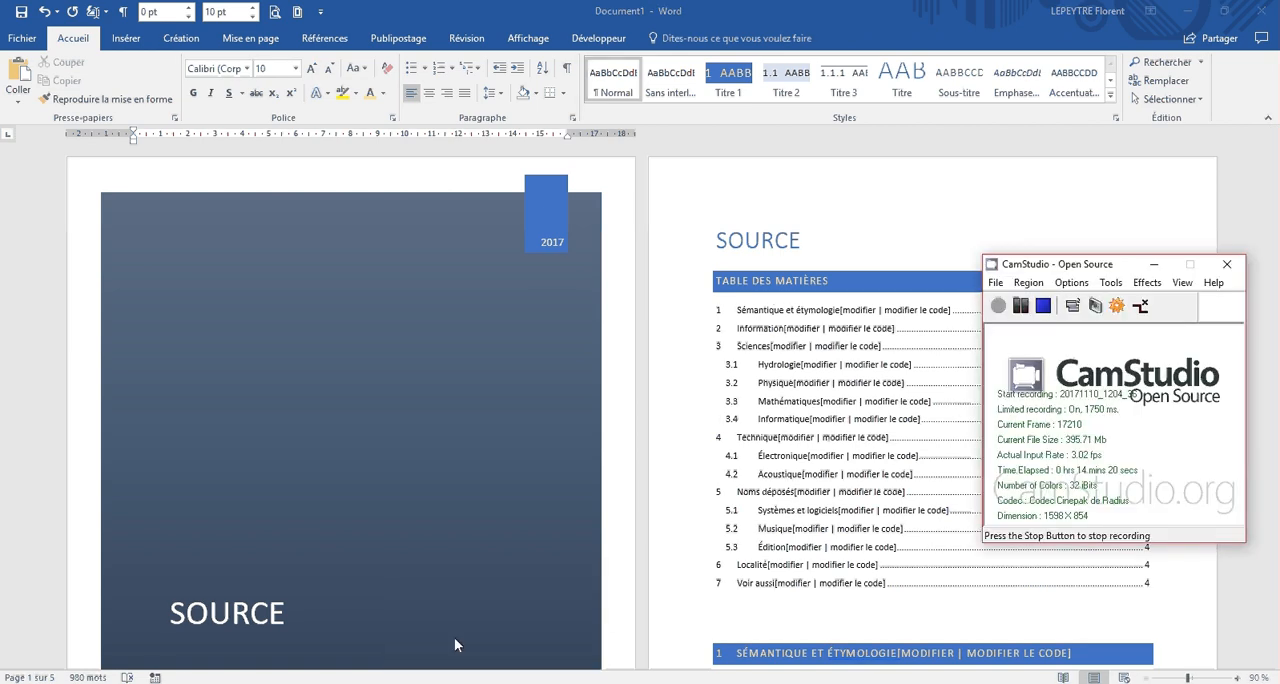